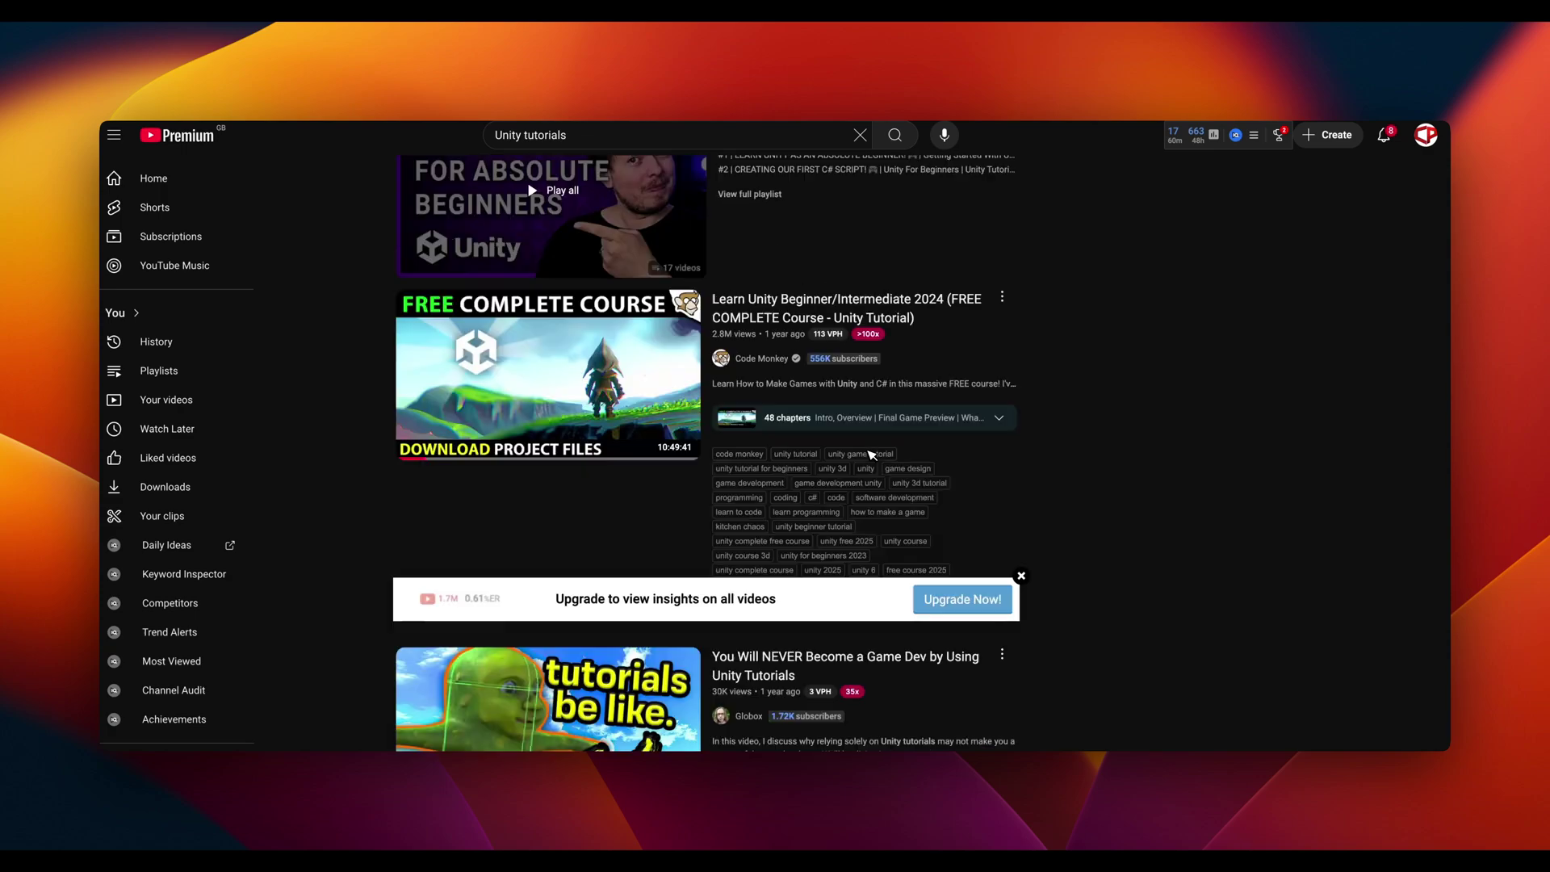
# Scroll the 'Unity tutorials' YouTube results past the Code Monkey course to later videos.
pyautogui.scroll(-10, 1000, 450)
pyautogui.scroll(-15, 869, 454)
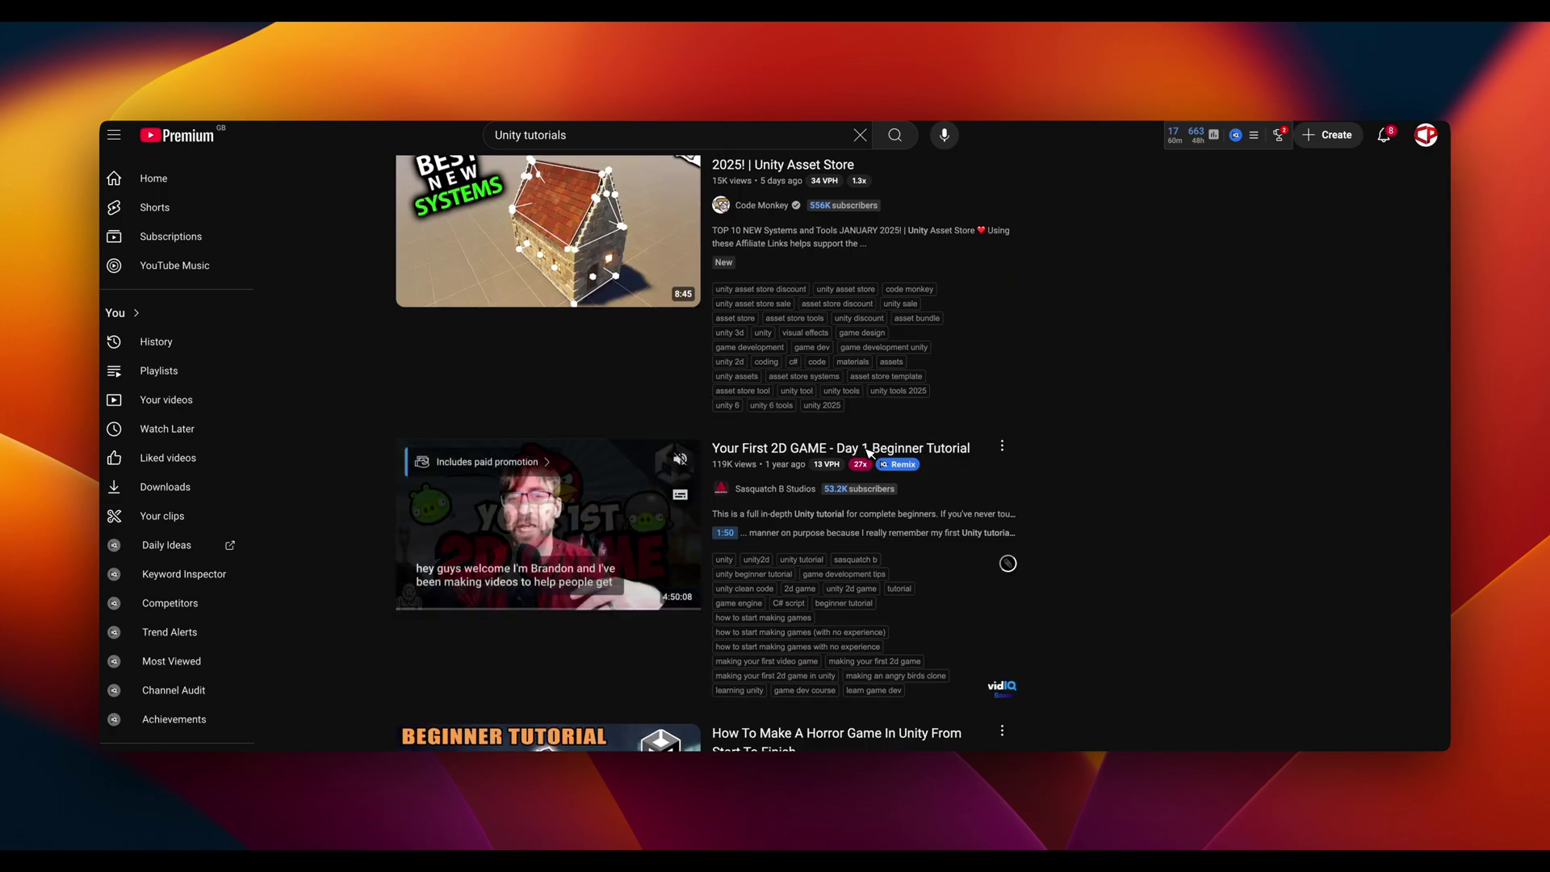
pyautogui.scroll(-5, 869, 453)
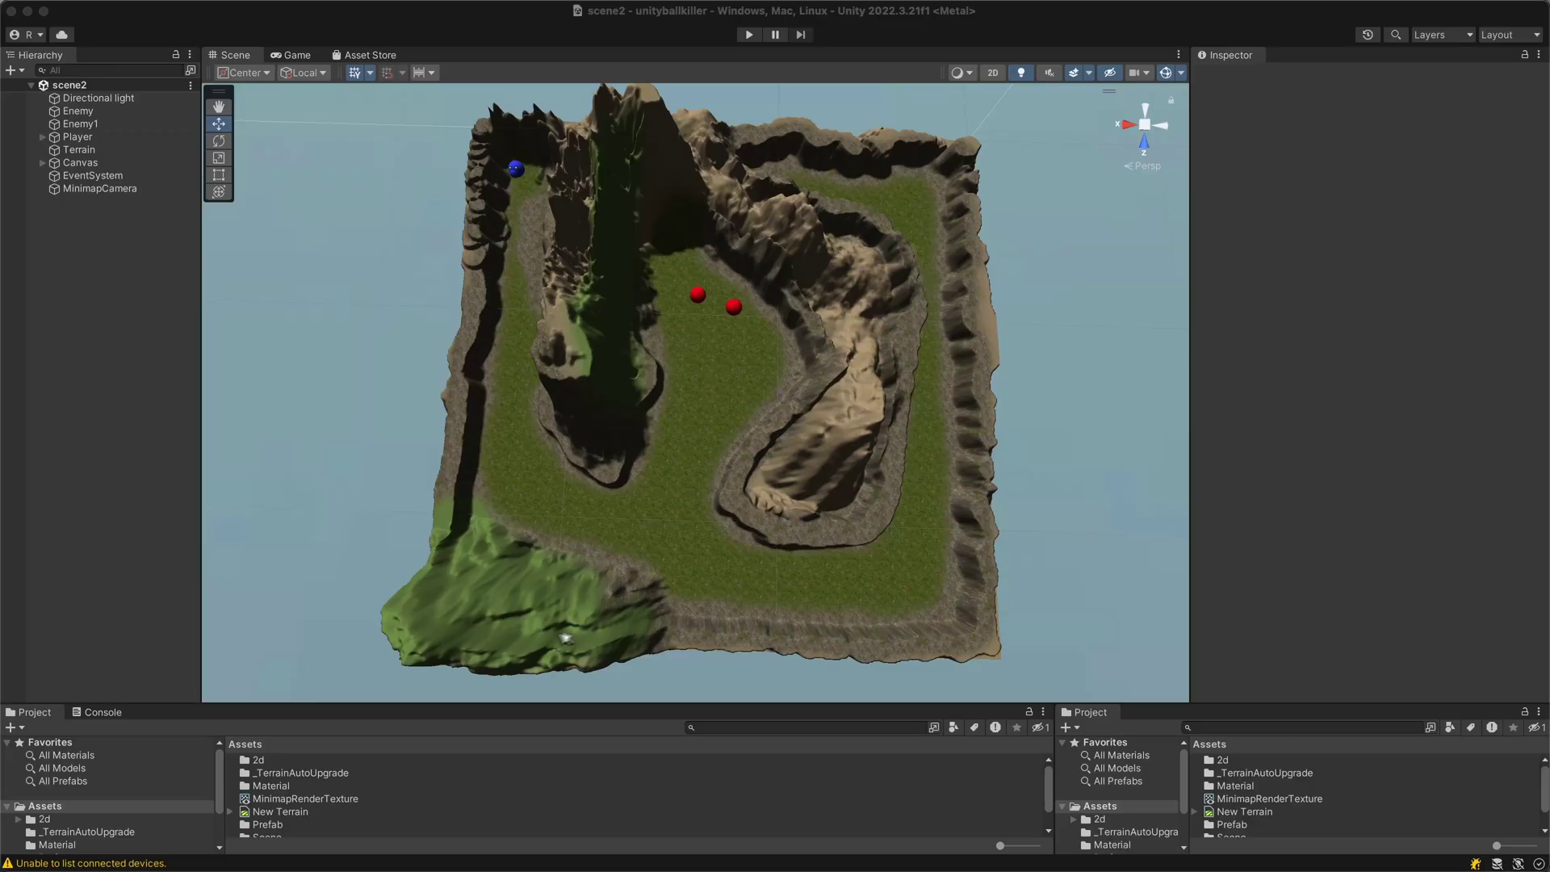
# Start the ball shooter game and roll the blue ball up through the canyon.
pyautogui.click(749, 35)
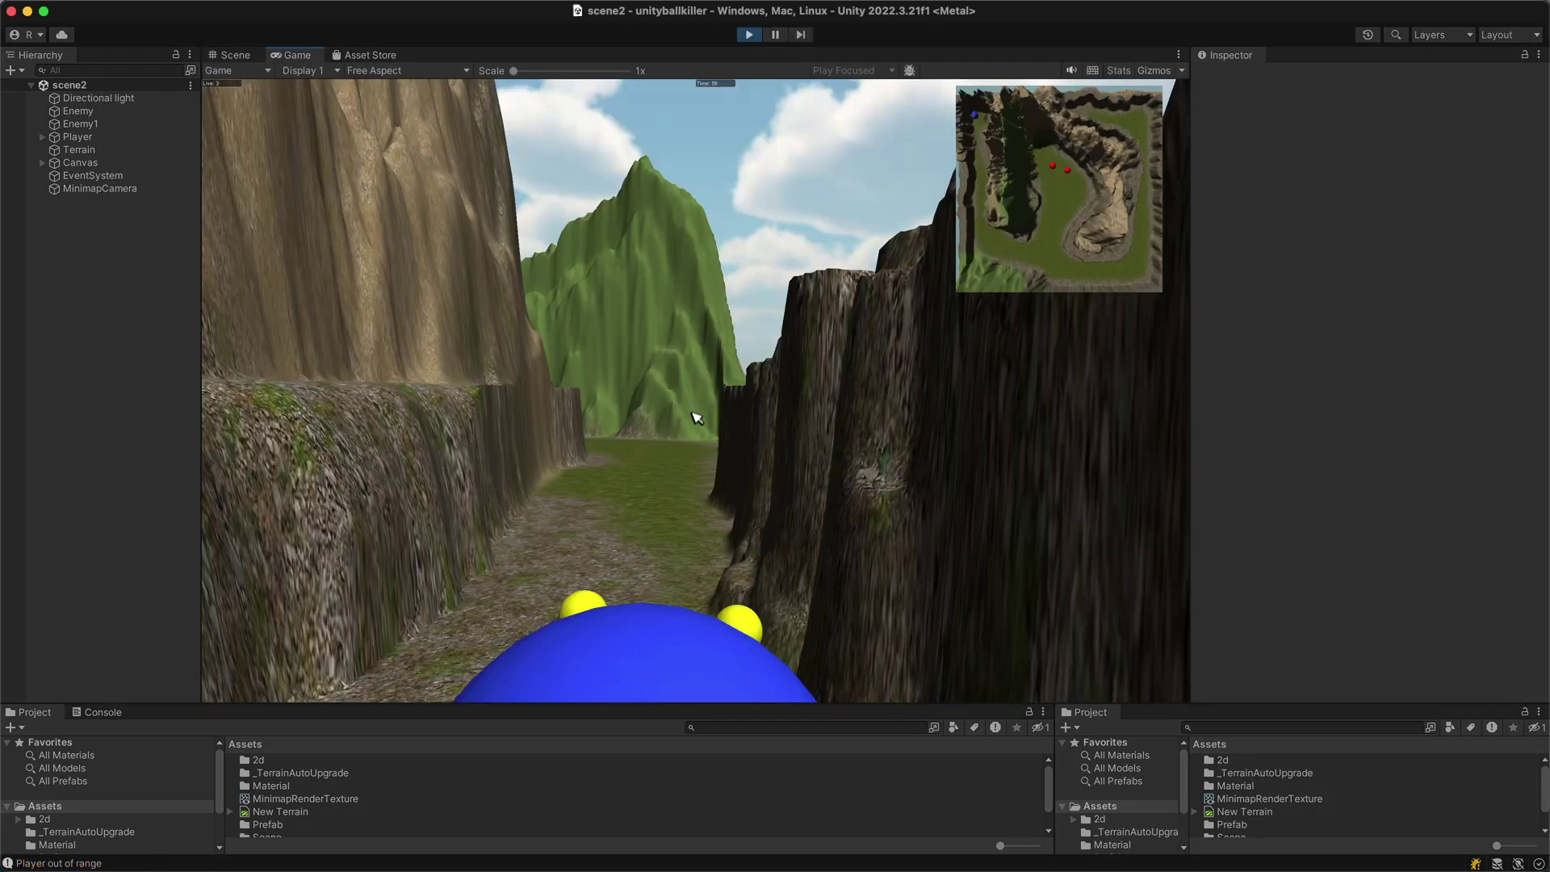
pyautogui.click(669, 440)
pyautogui.press('w')
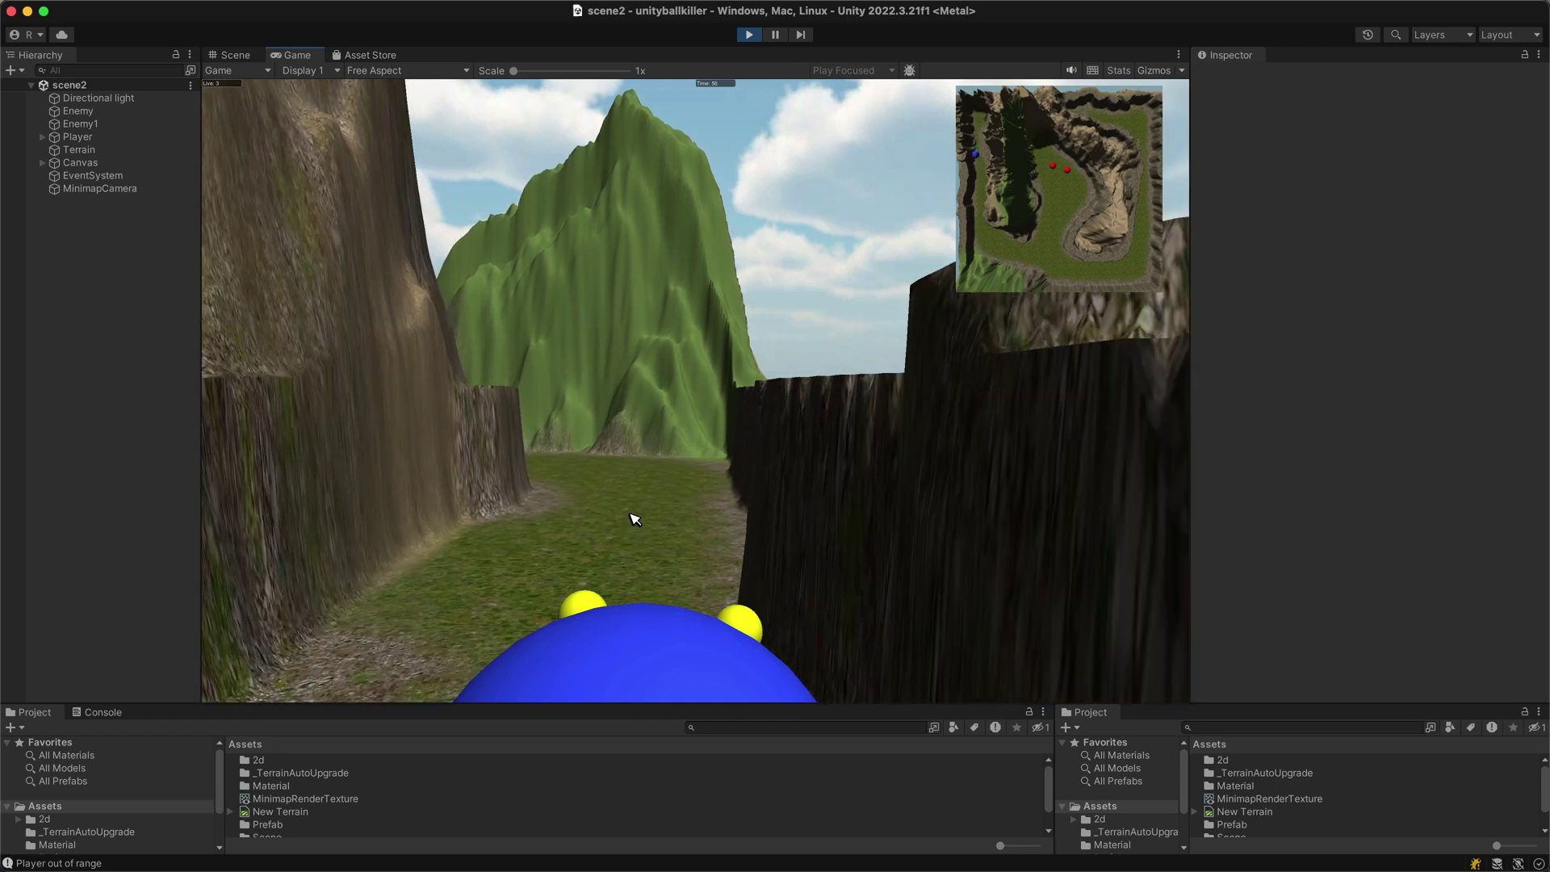
pyautogui.press('w')
pyautogui.press('w')
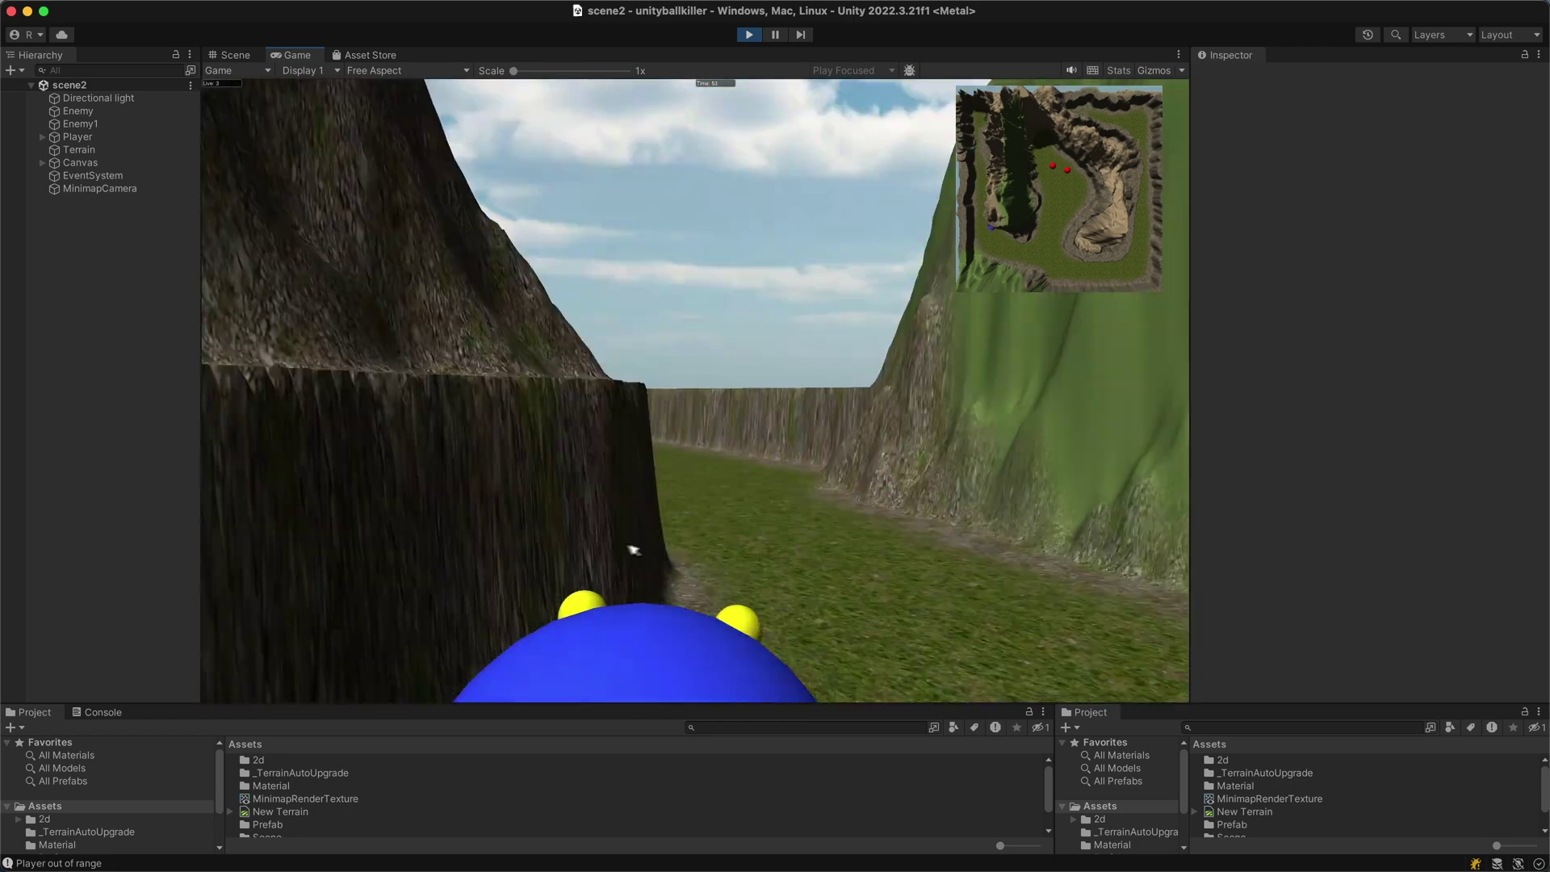
pyautogui.press('w')
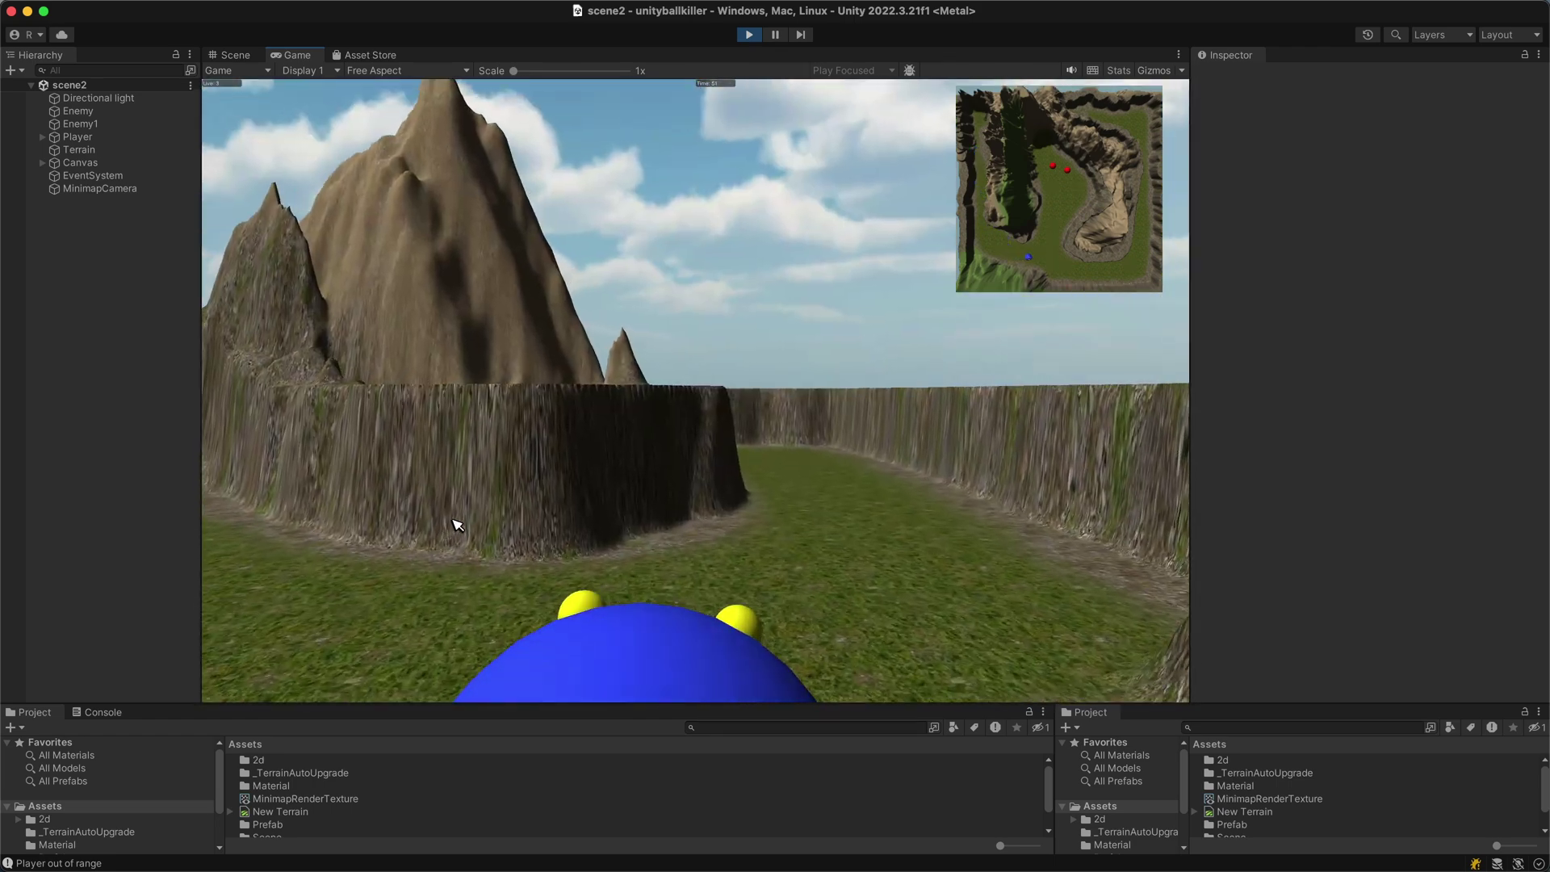
# Steer toward the two red enemies and fire bullets until one is destroyed.
pyautogui.press('w')
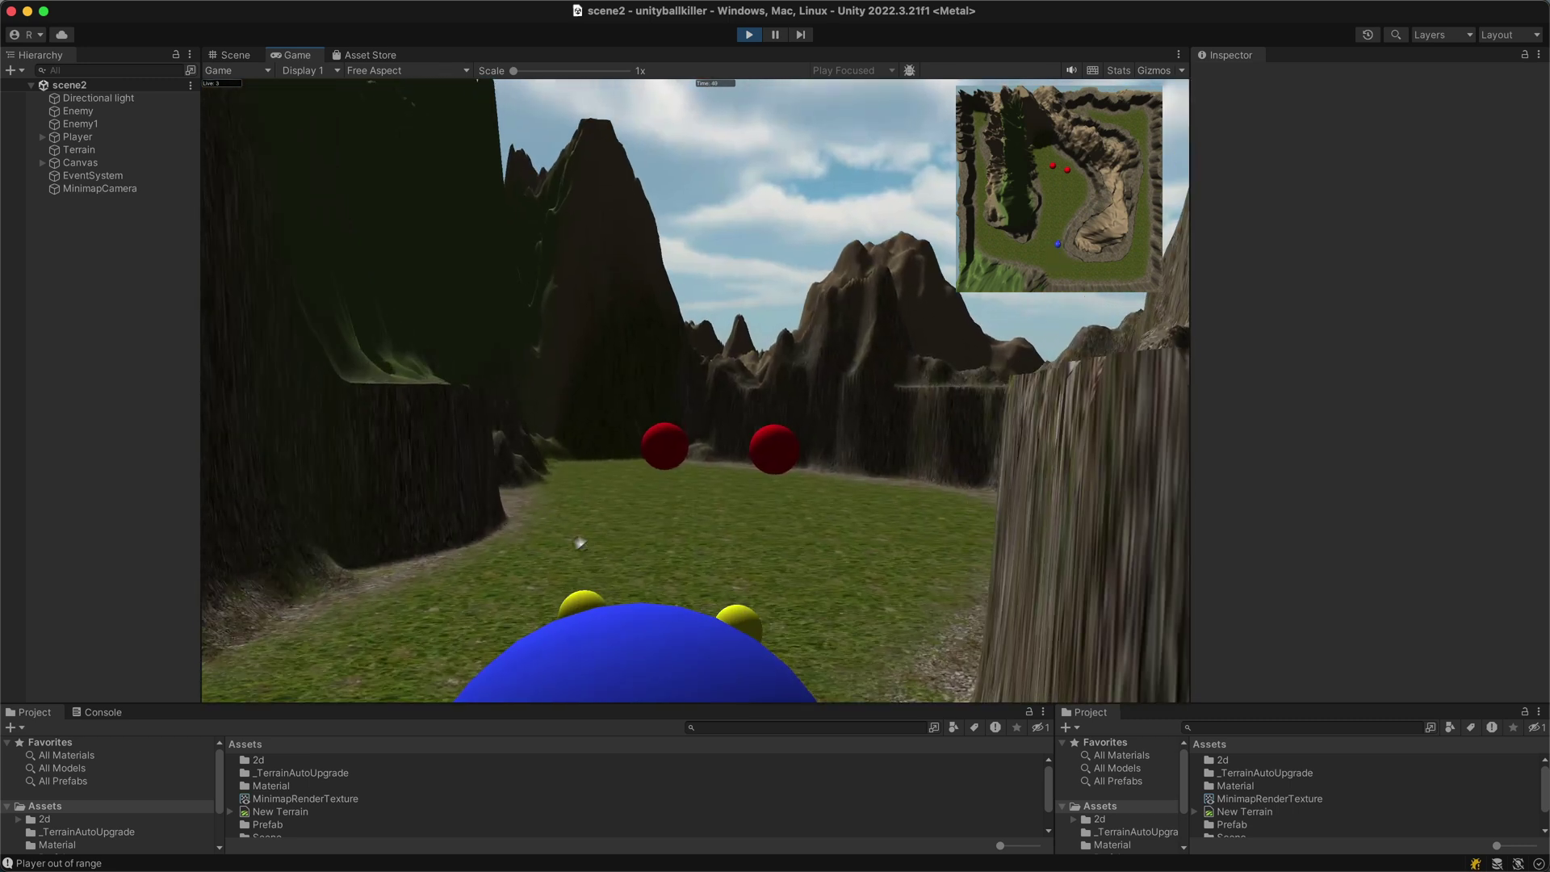
pyautogui.click(589, 532)
pyautogui.press('w')
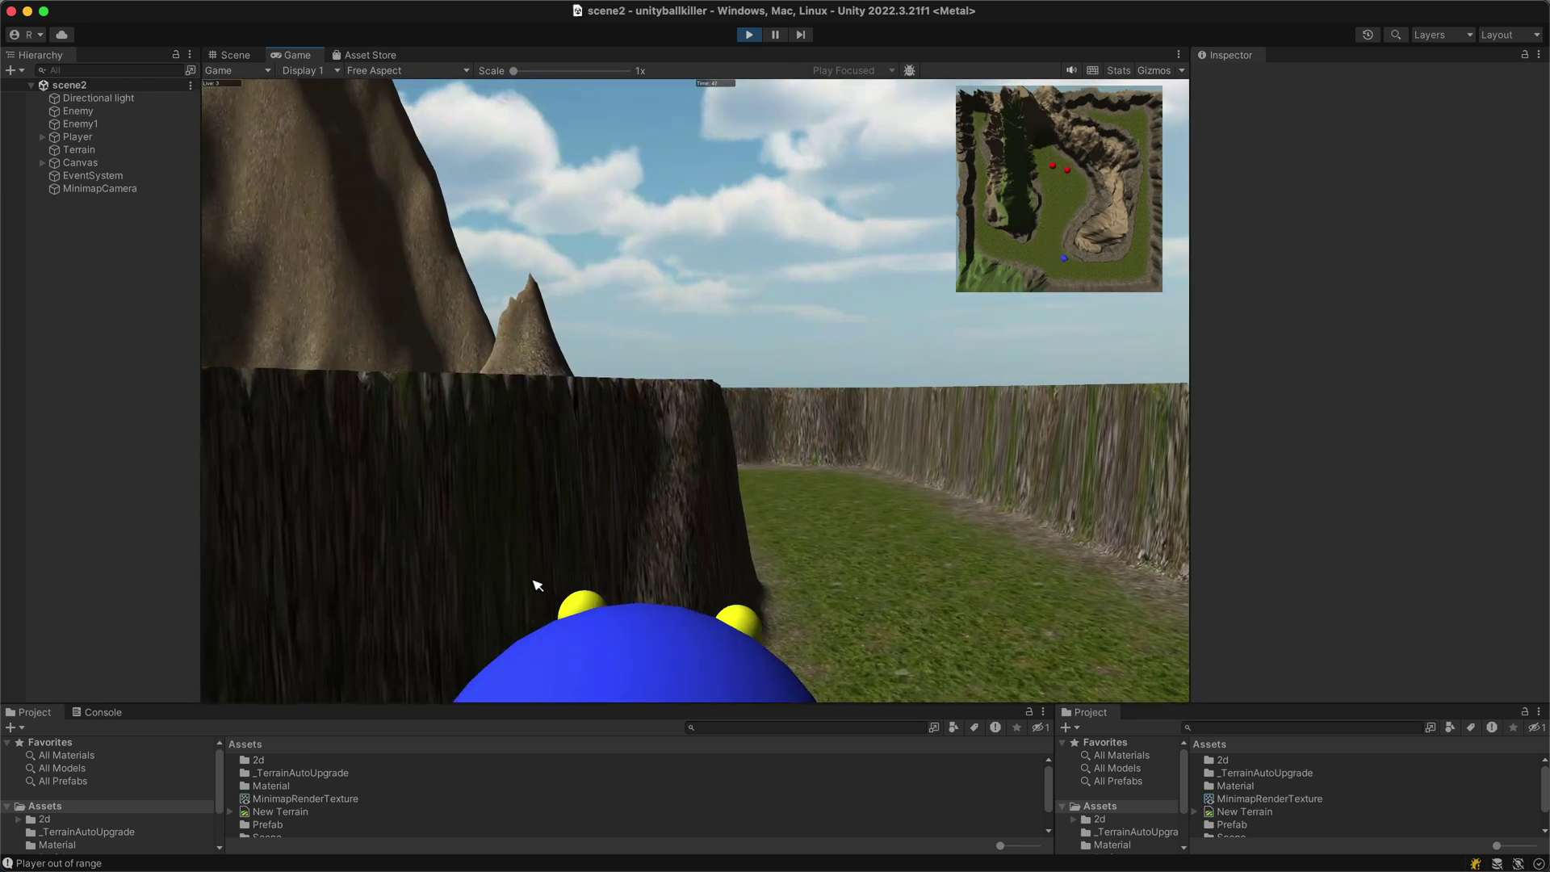
pyautogui.press('w')
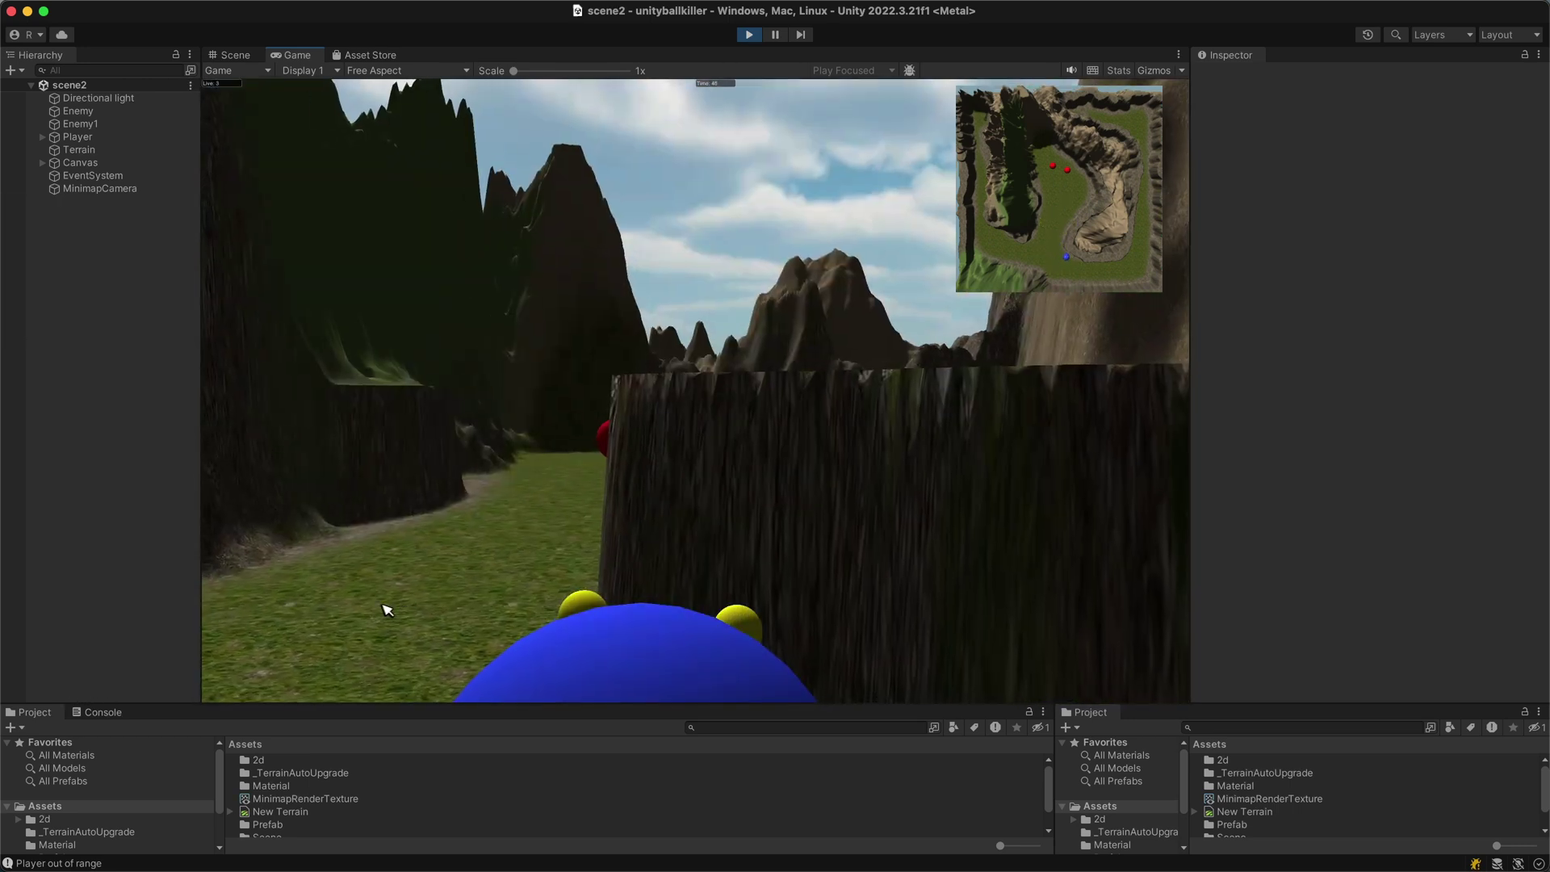
pyautogui.press('w')
pyautogui.click(552, 548)
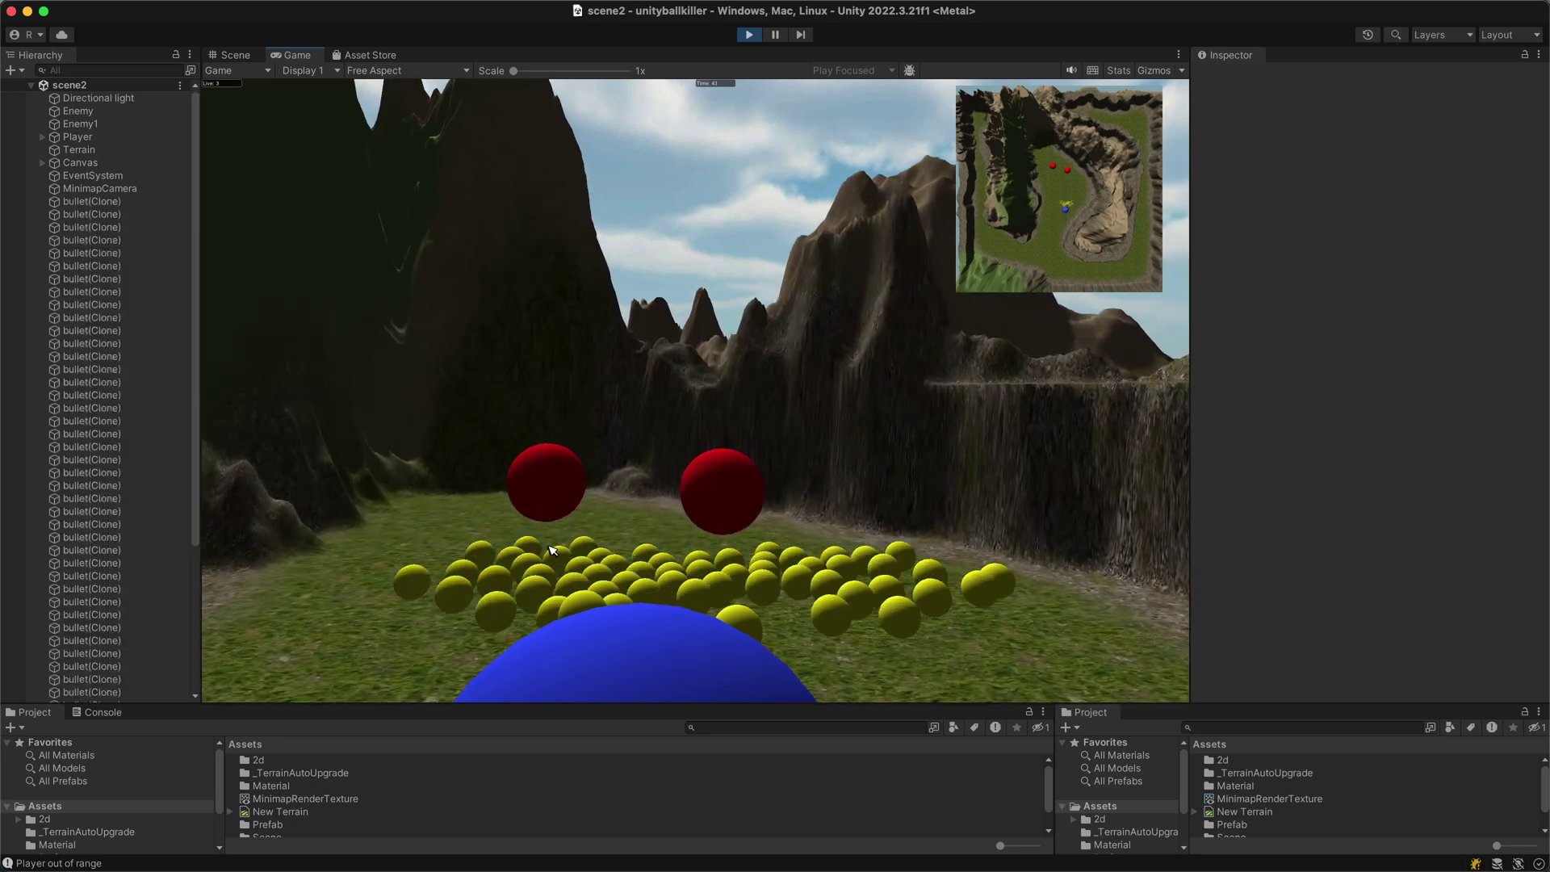
pyautogui.press('w')
pyautogui.click(411, 617)
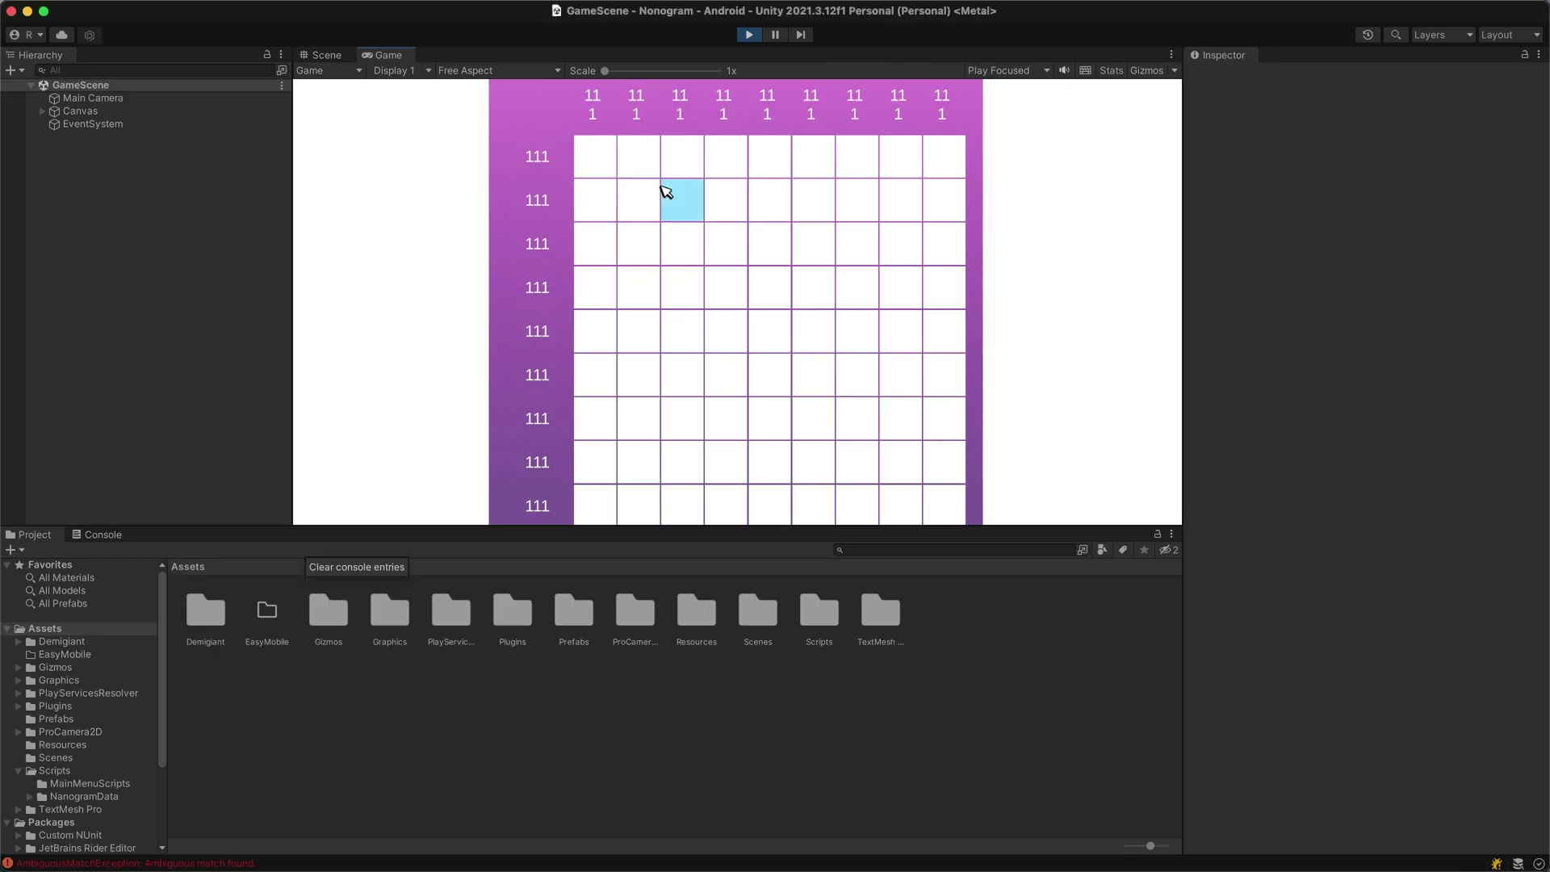
# Fill grey cells in column 3 (rows 2–3) and columns 6 to 8 of the Nonogram grid.
pyautogui.moveTo(682, 202)
pyautogui.mouseDown()
pyautogui.moveTo(697, 264)
pyautogui.moveTo(717, 274)
pyautogui.moveTo(726, 254)
pyautogui.moveTo(719, 288)
pyautogui.moveTo(696, 297)
pyautogui.moveTo(758, 435)
pyautogui.mouseUp()
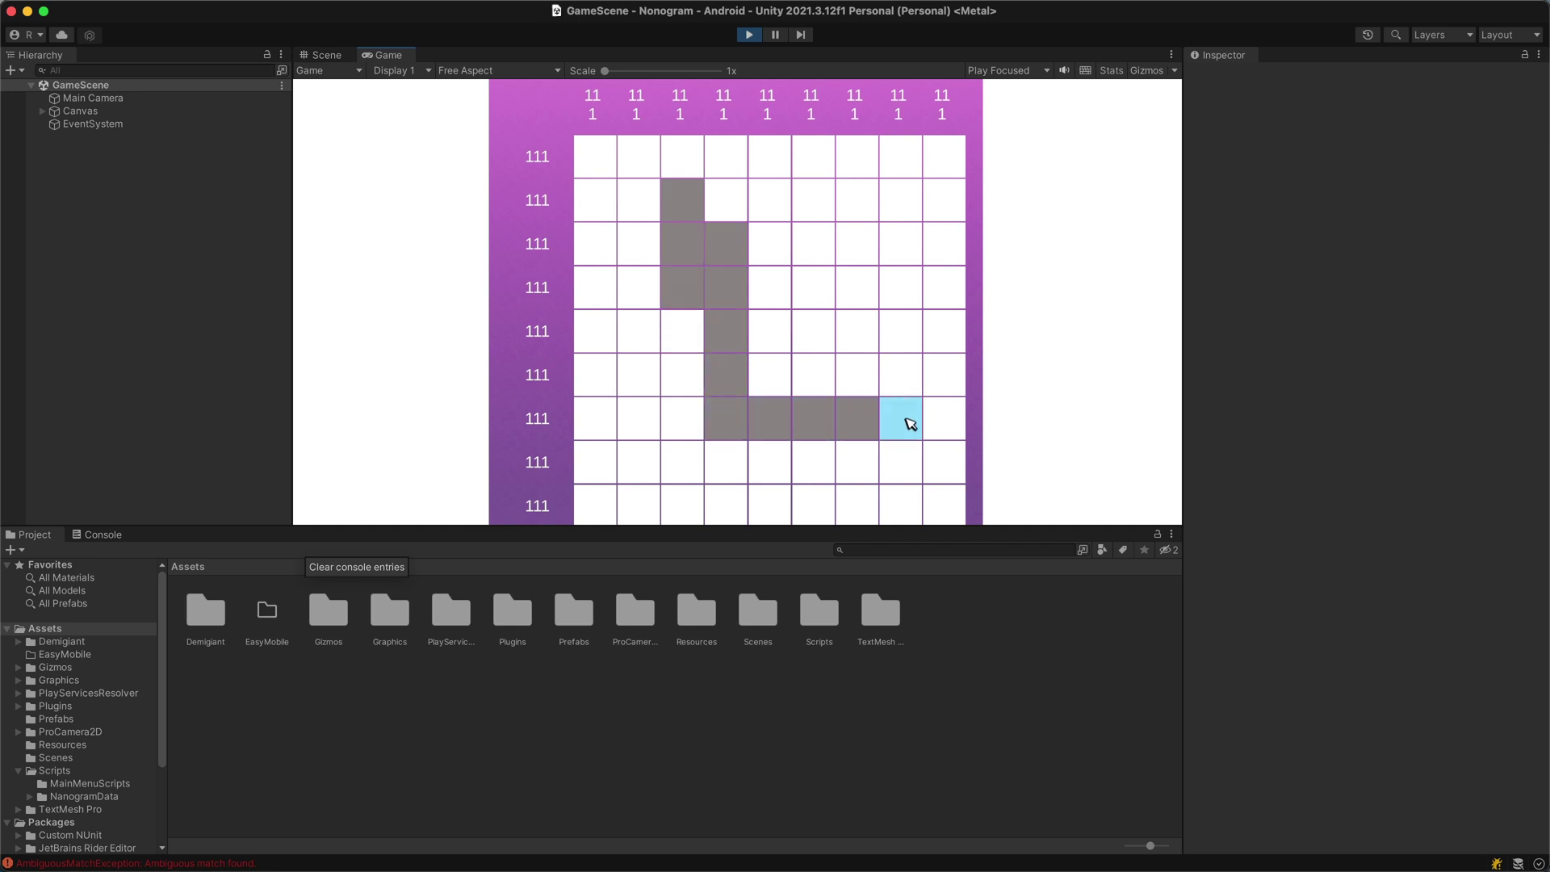
pyautogui.moveTo(812, 329)
pyautogui.mouseDown()
pyautogui.moveTo(863, 325)
pyautogui.moveTo(865, 288)
pyautogui.moveTo(895, 278)
pyautogui.moveTo(917, 330)
pyautogui.mouseUp()
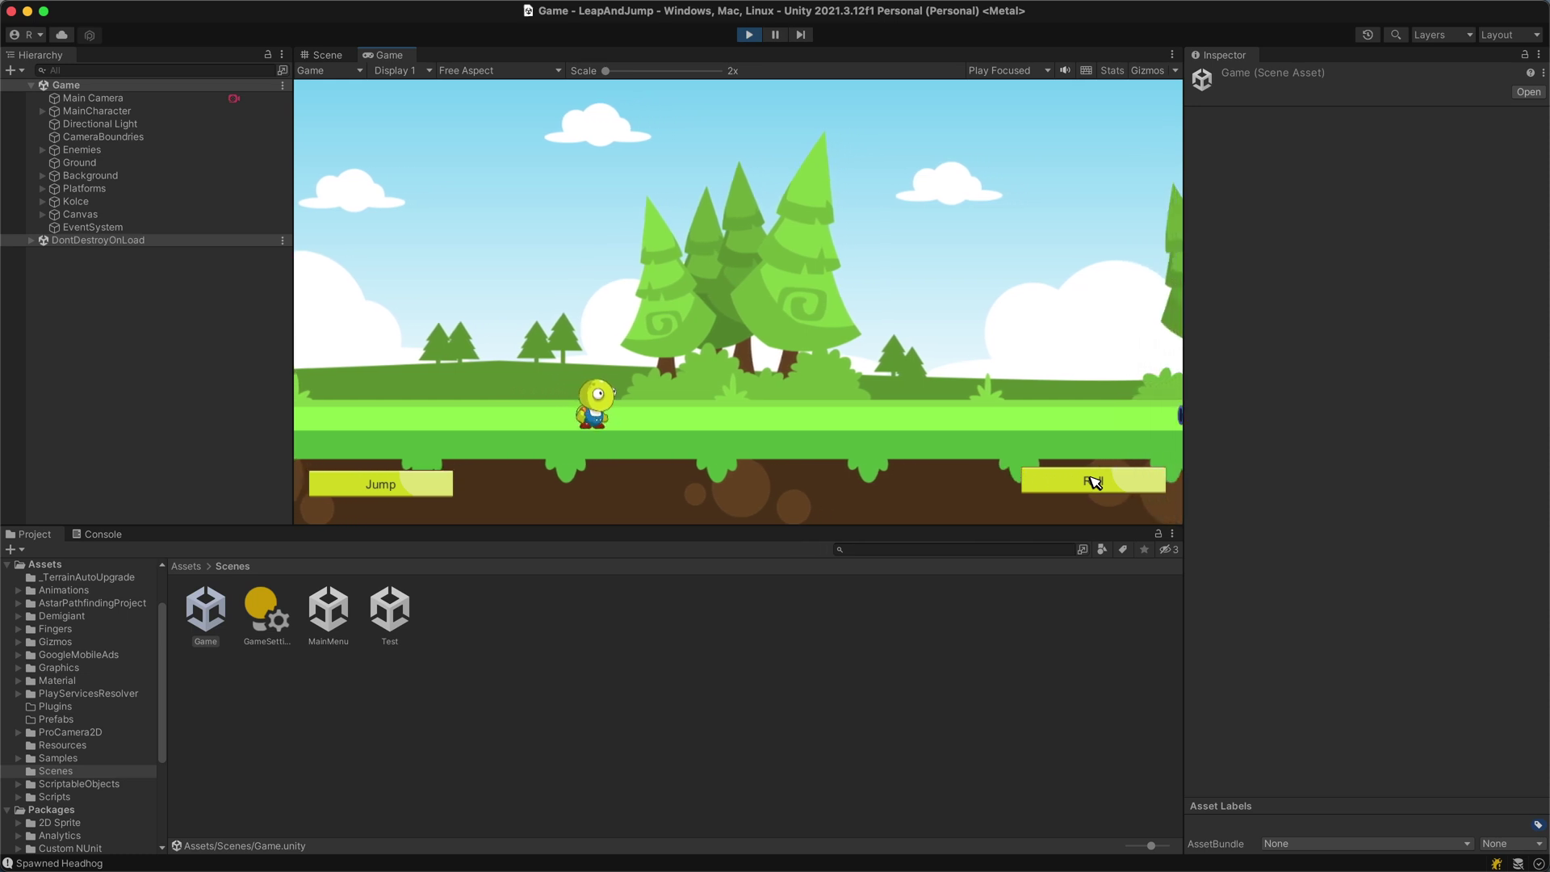
# Make the LeapAndJump character roll, then jump repeatedly over the spiky turtles.
pyautogui.click(1094, 481)
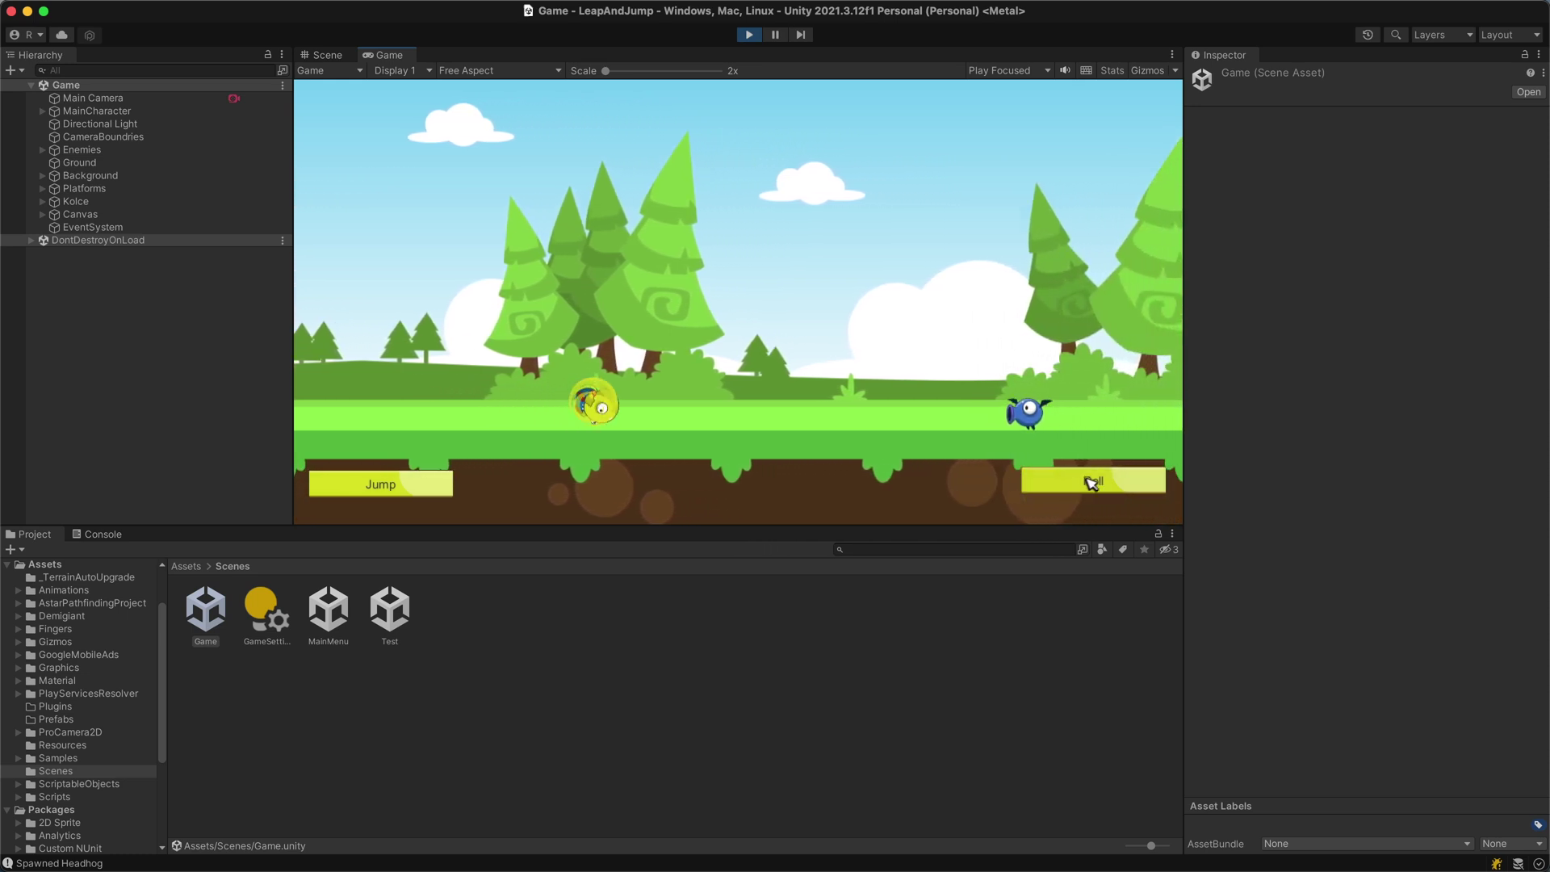
pyautogui.click(408, 485)
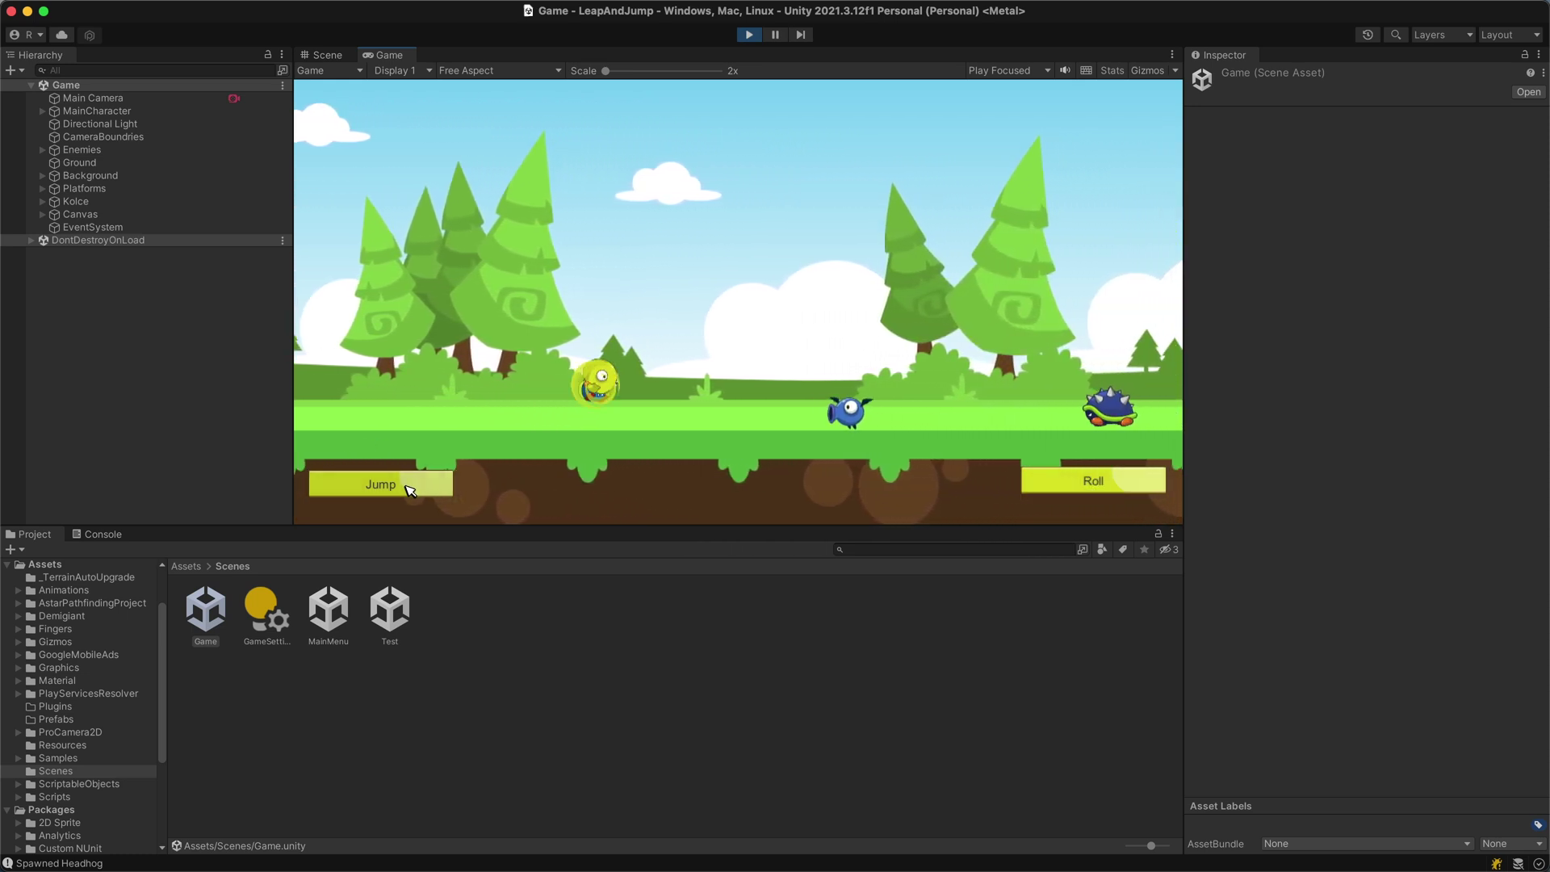
pyautogui.click(408, 485)
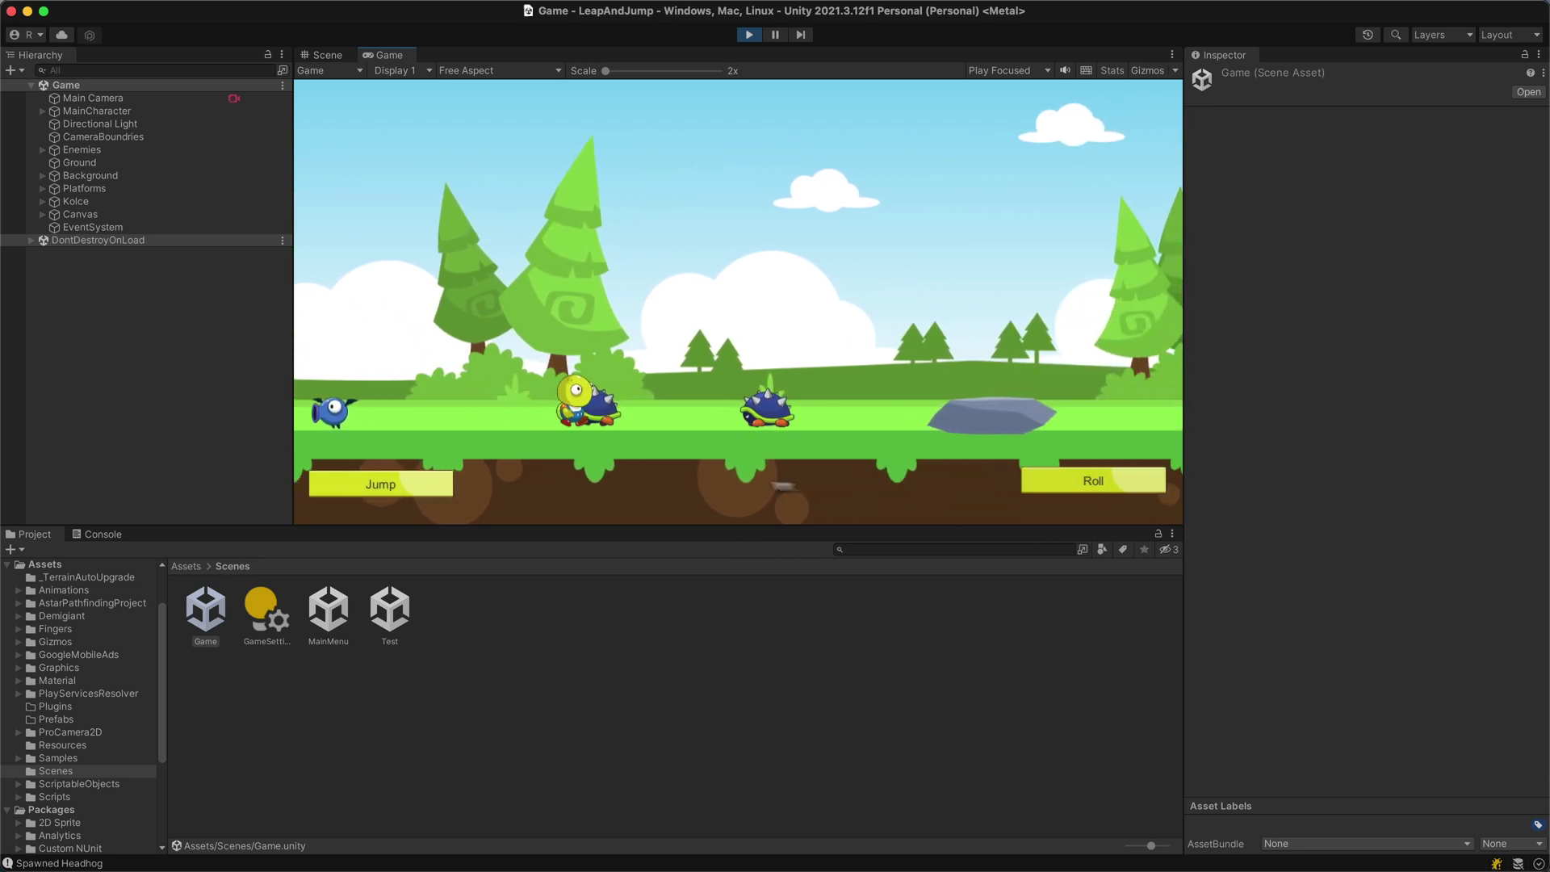
pyautogui.click(433, 488)
pyautogui.click(440, 484)
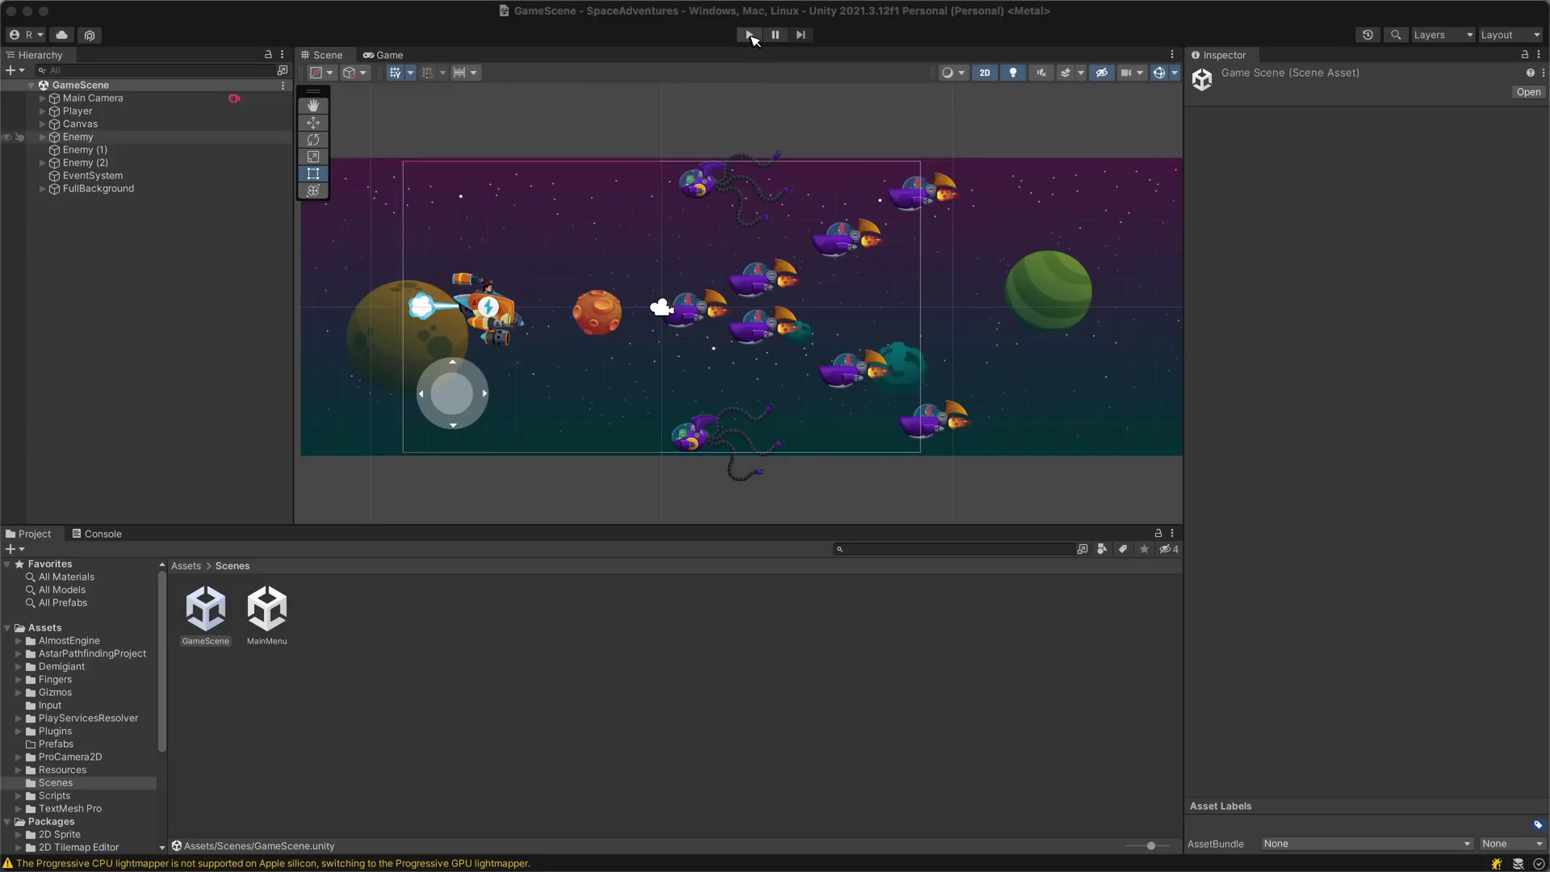
# Run the SpaceAdventures game and fly the ship upward past the planets with the Up key.
pyautogui.click(749, 34)
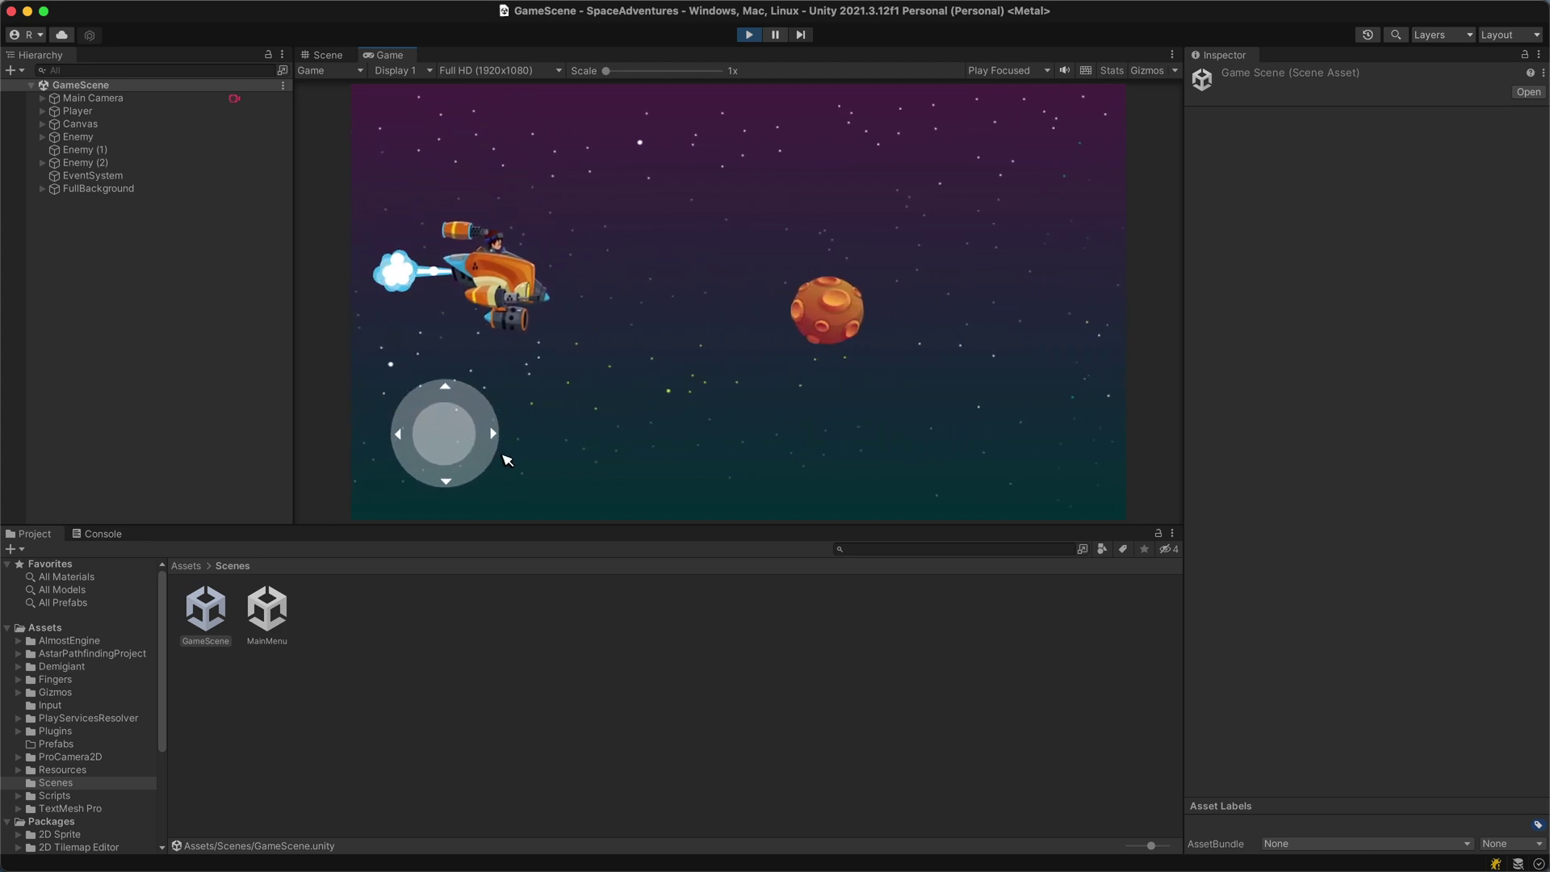
pyautogui.press('Up')
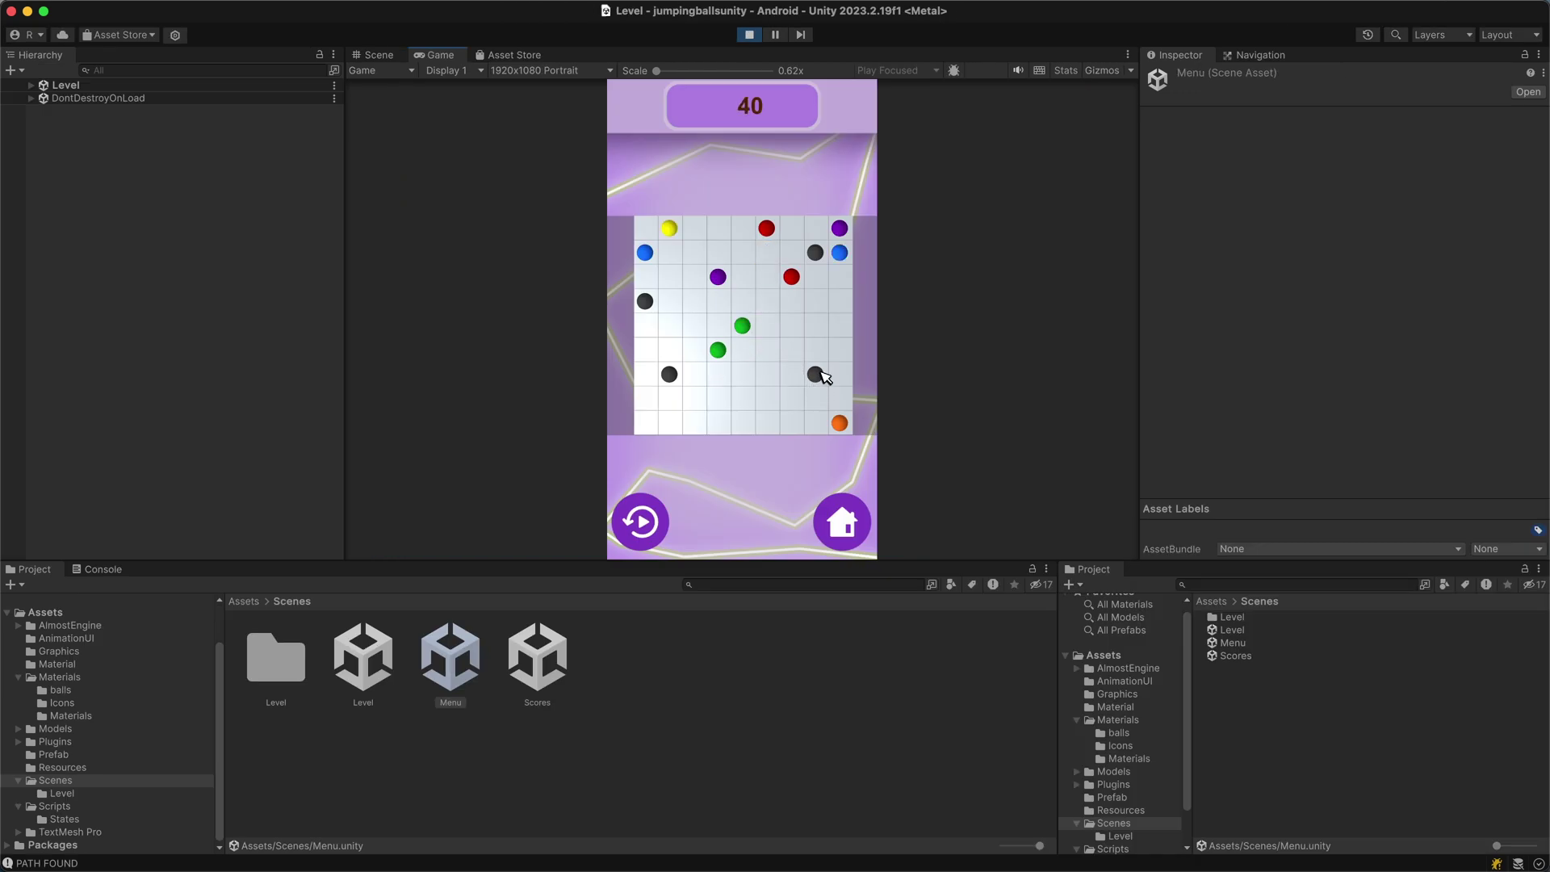
# Move the black, orange and green balls into empty grid cells over several turns.
pyautogui.click(817, 280)
pyautogui.click(672, 369)
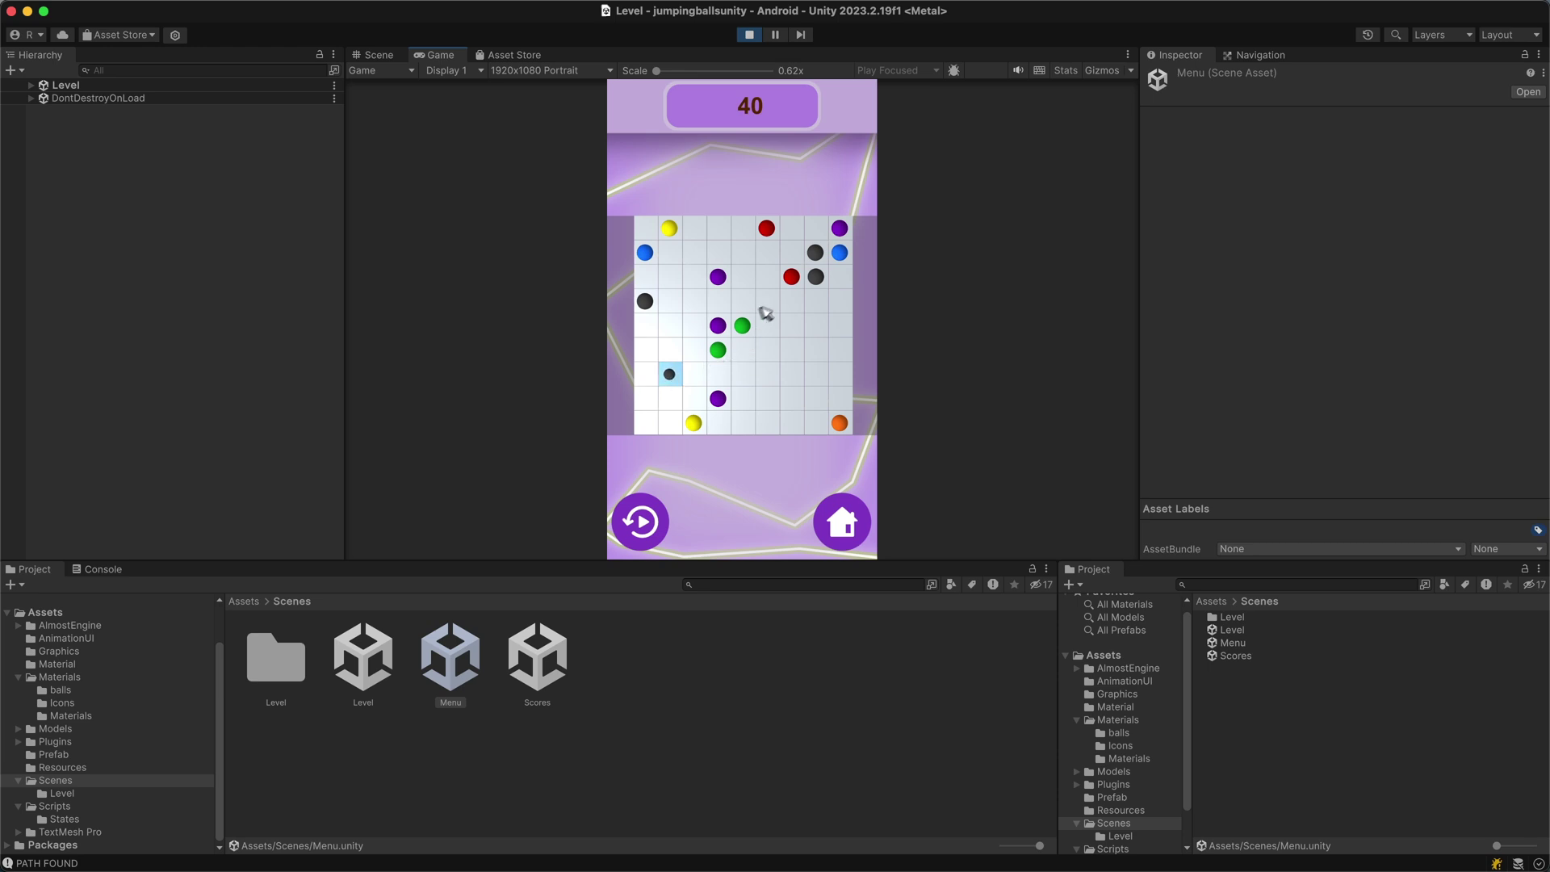
pyautogui.click(817, 301)
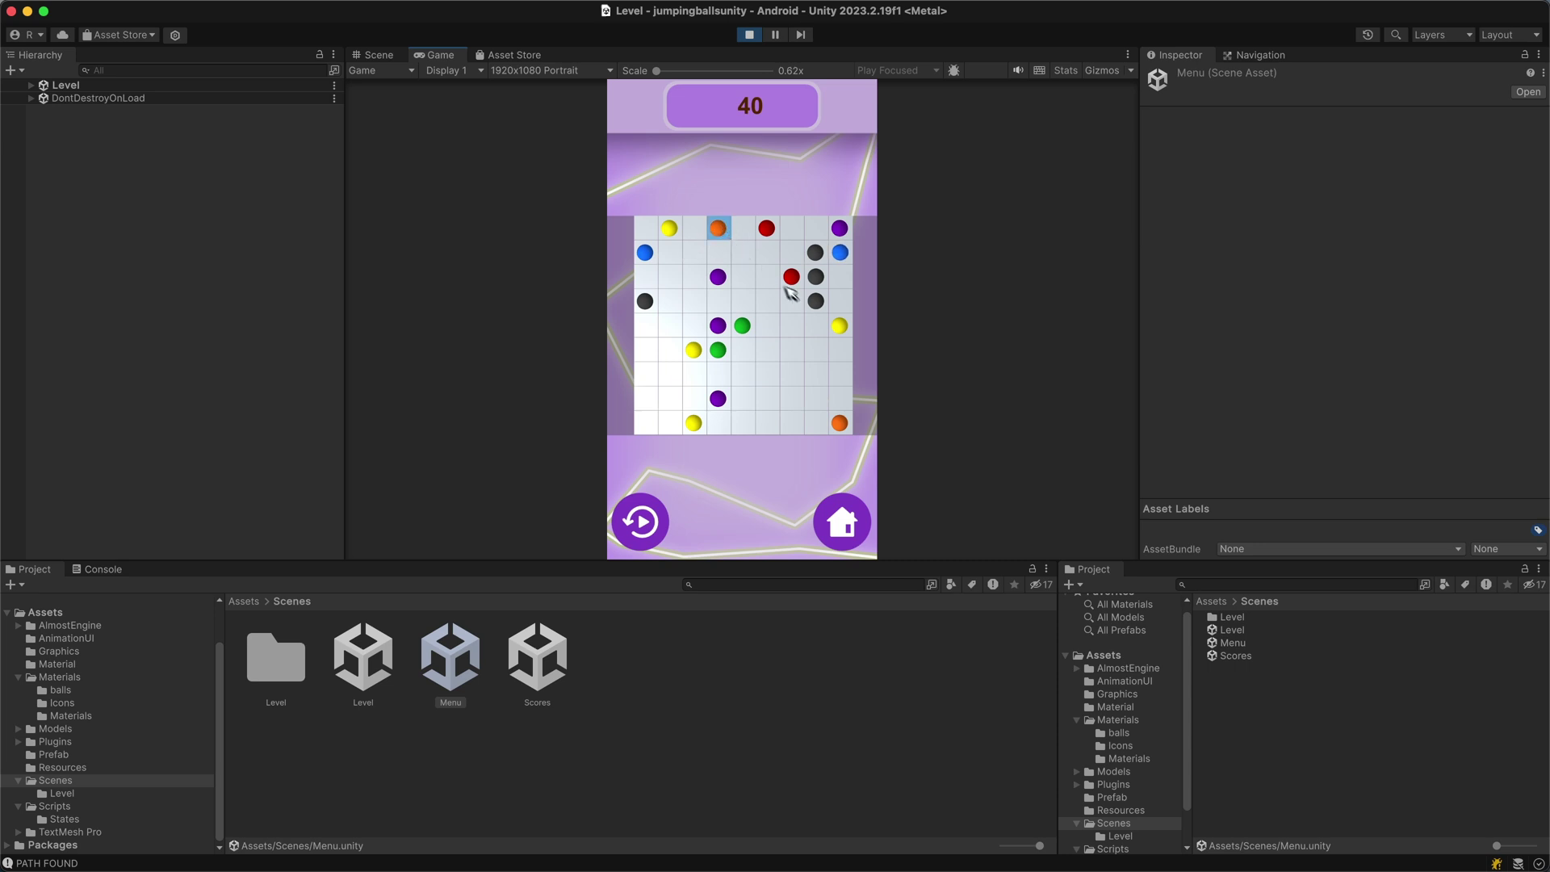
pyautogui.click(818, 401)
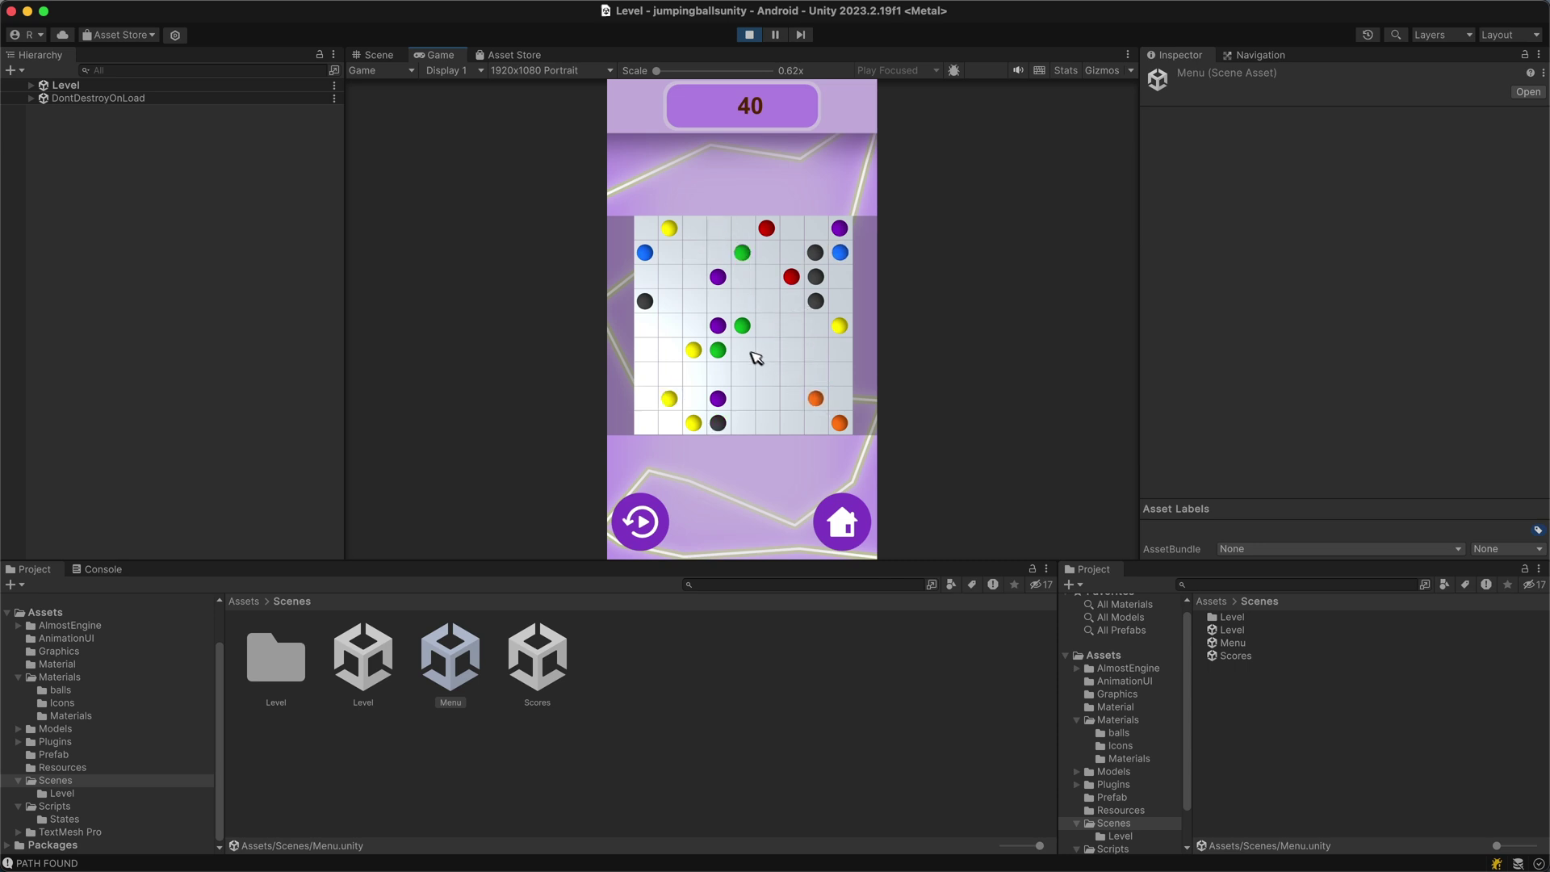
pyautogui.click(743, 277)
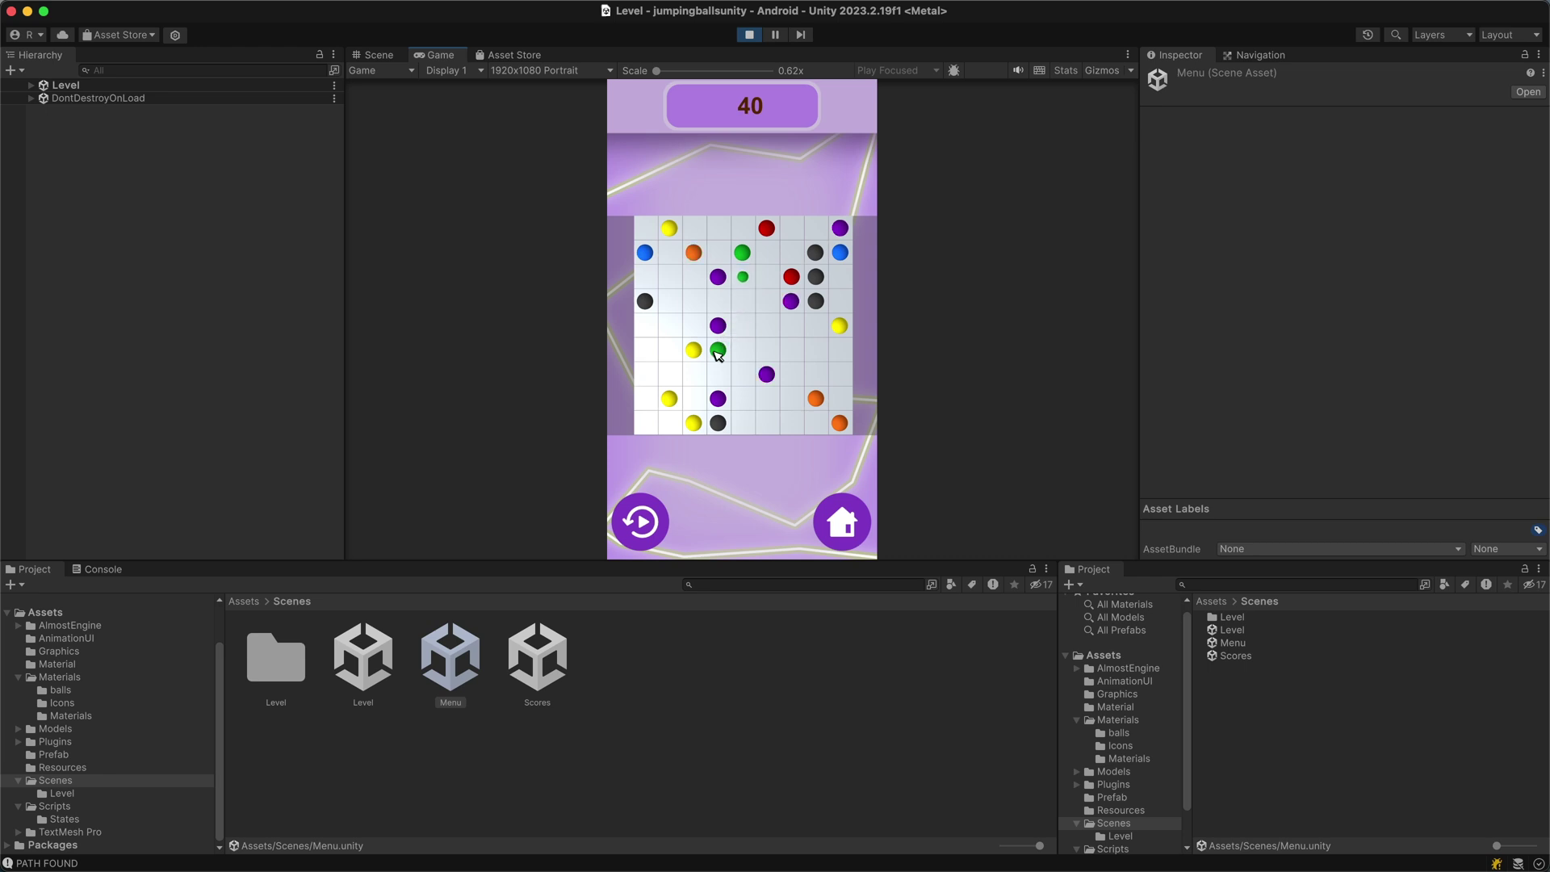
pyautogui.click(747, 302)
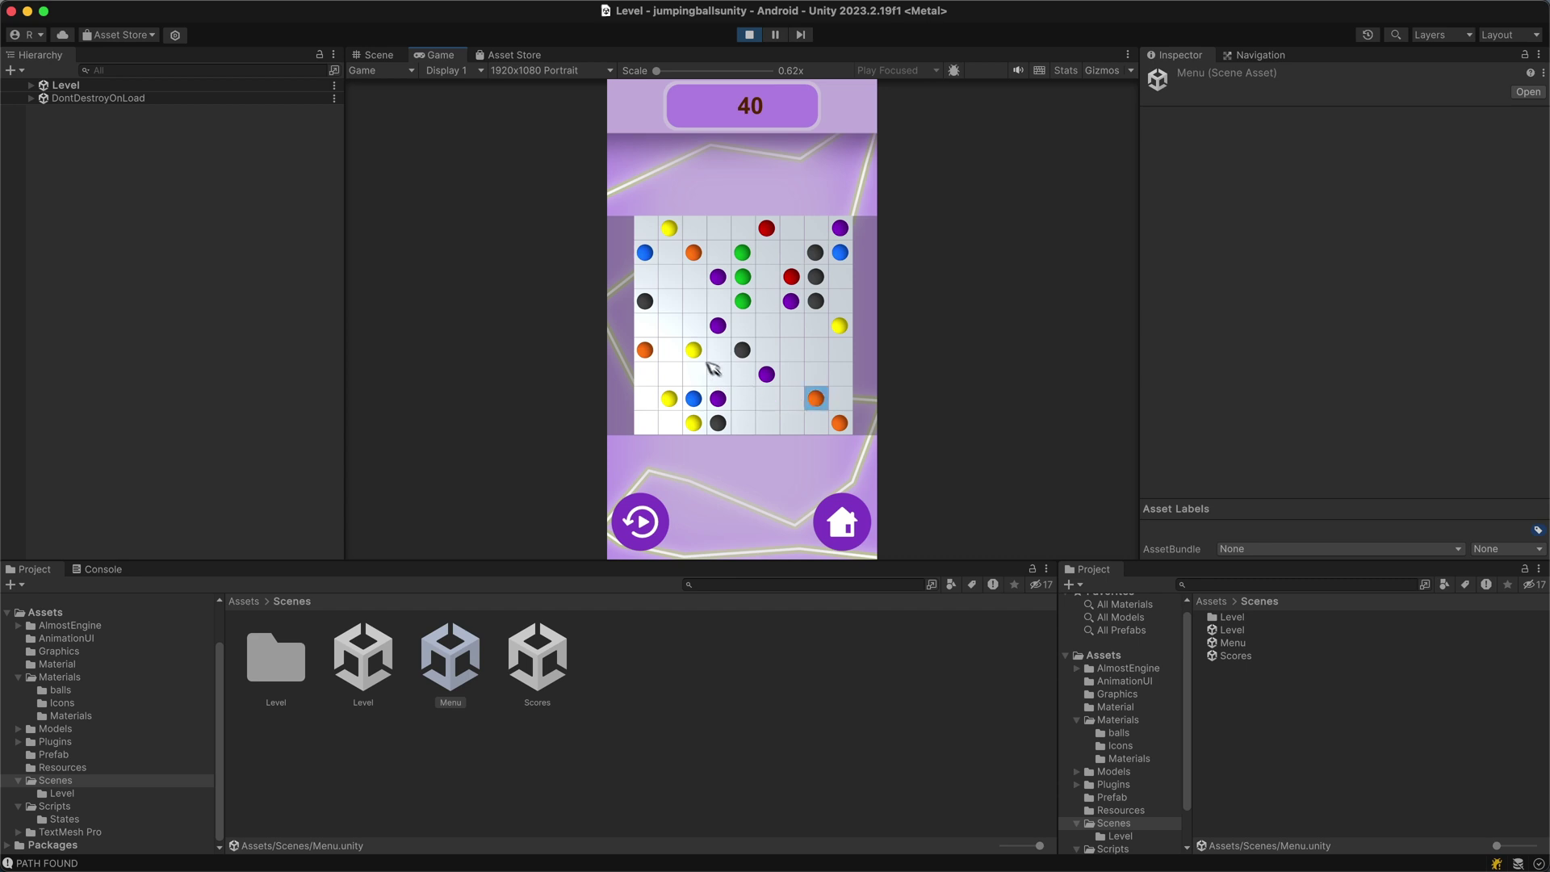
pyautogui.click(656, 325)
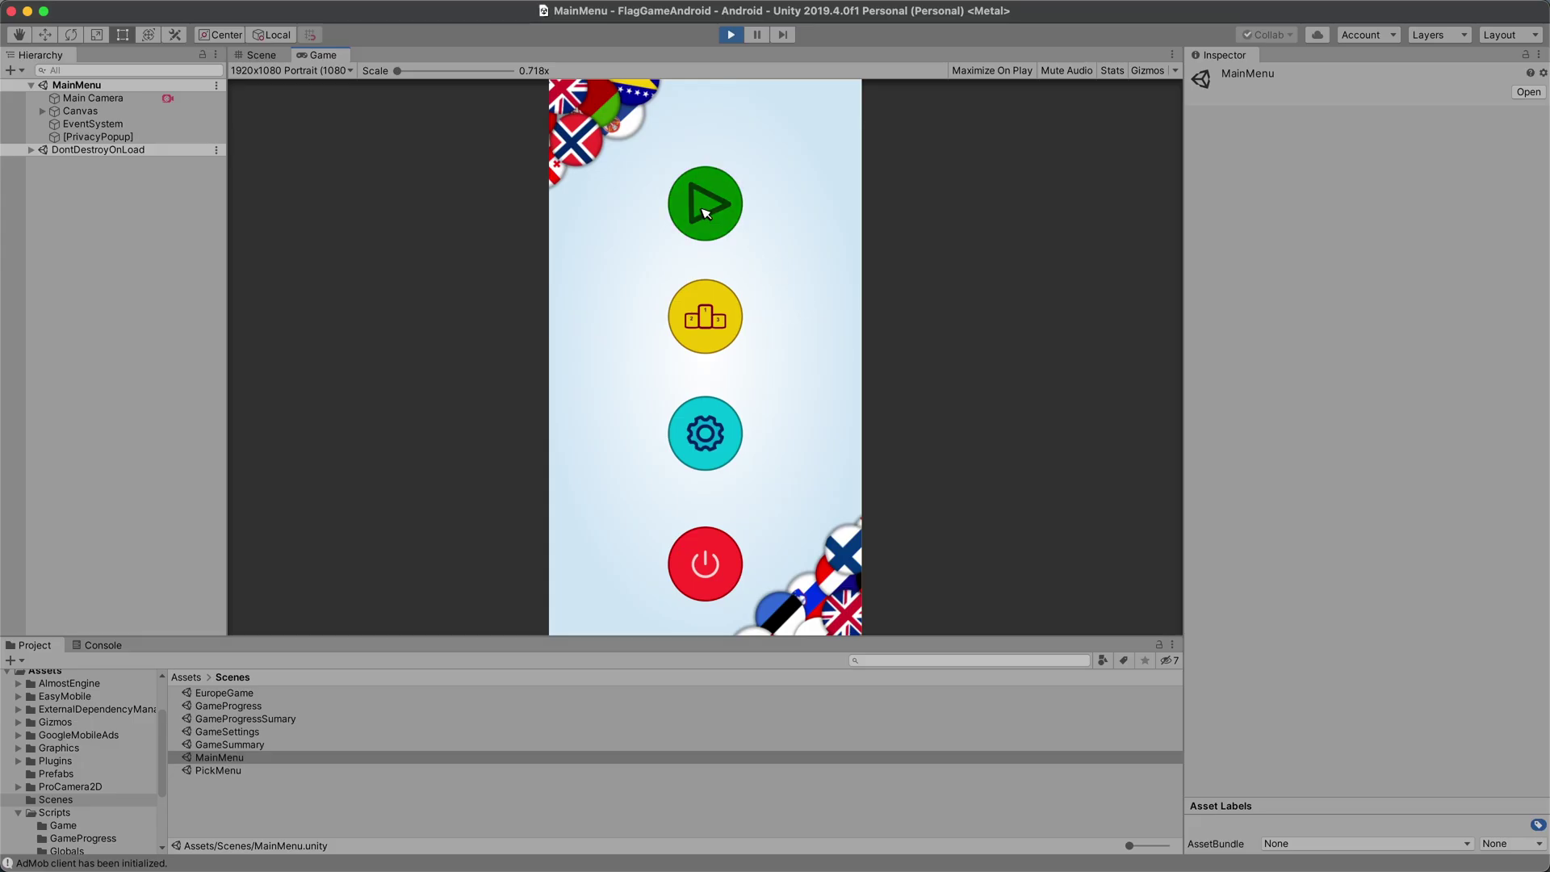
# Play a timed Europe flag round, answering the Georgia, Portugal, Macedonia, Finland and Spain prompts.
pyautogui.click(706, 202)
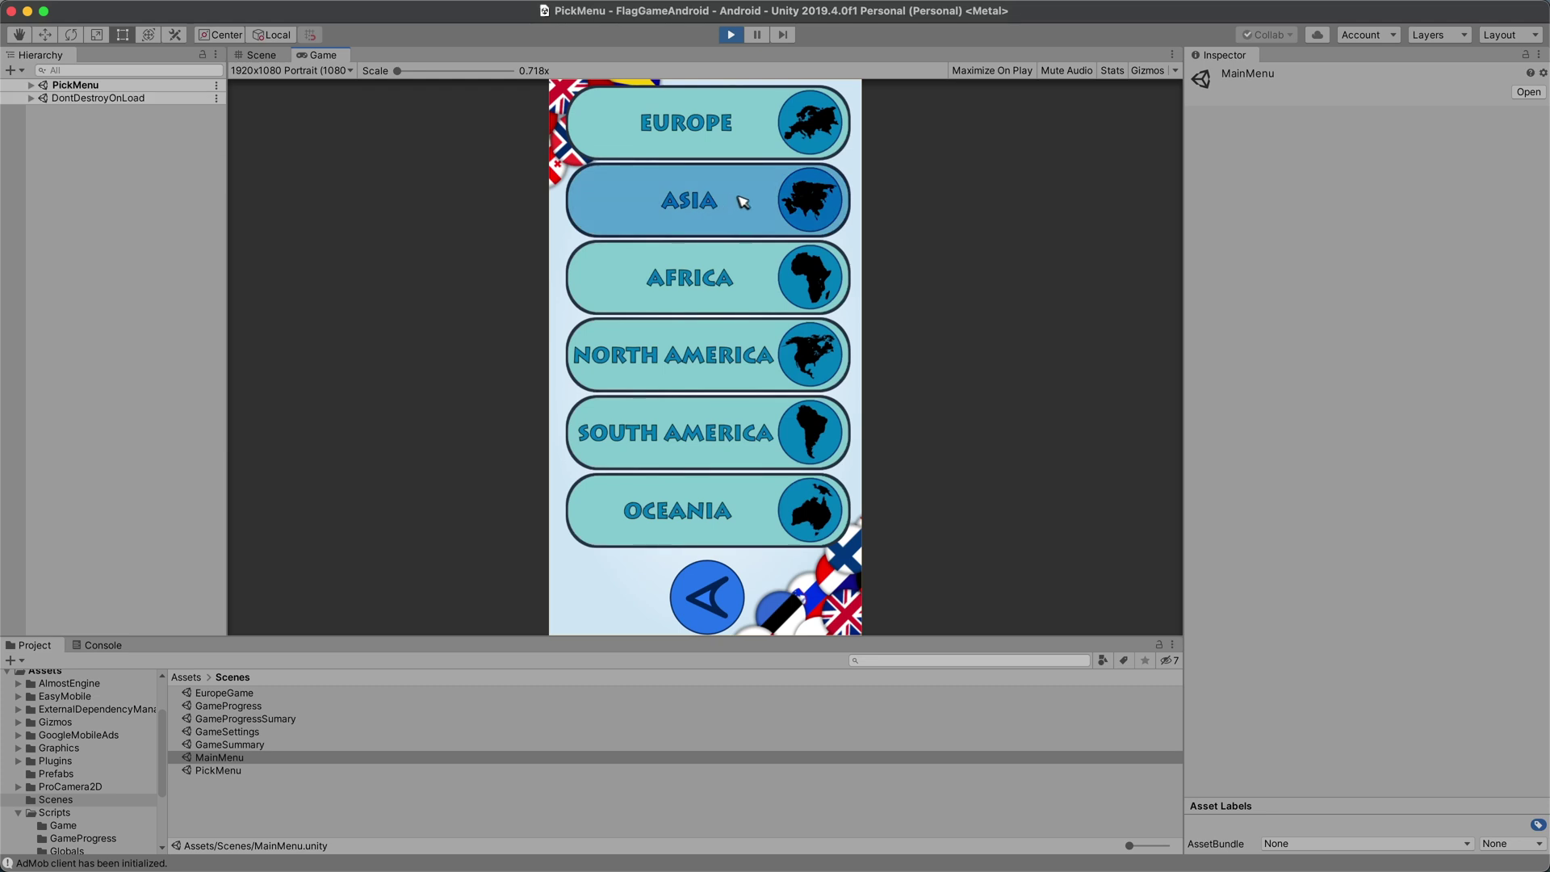
pyautogui.click(738, 147)
pyautogui.click(747, 207)
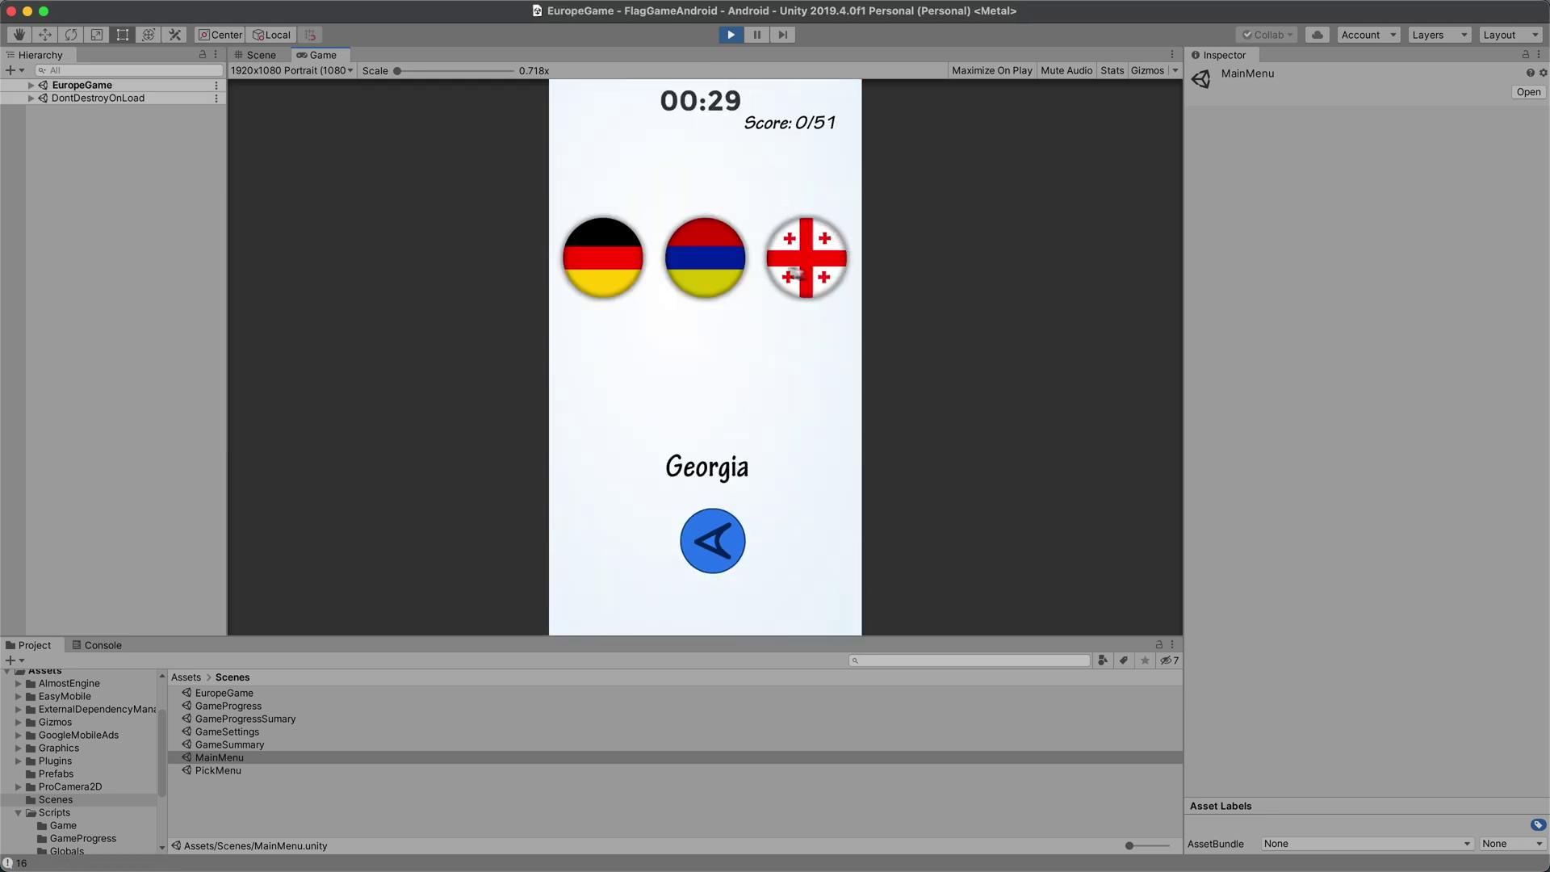
pyautogui.click(613, 277)
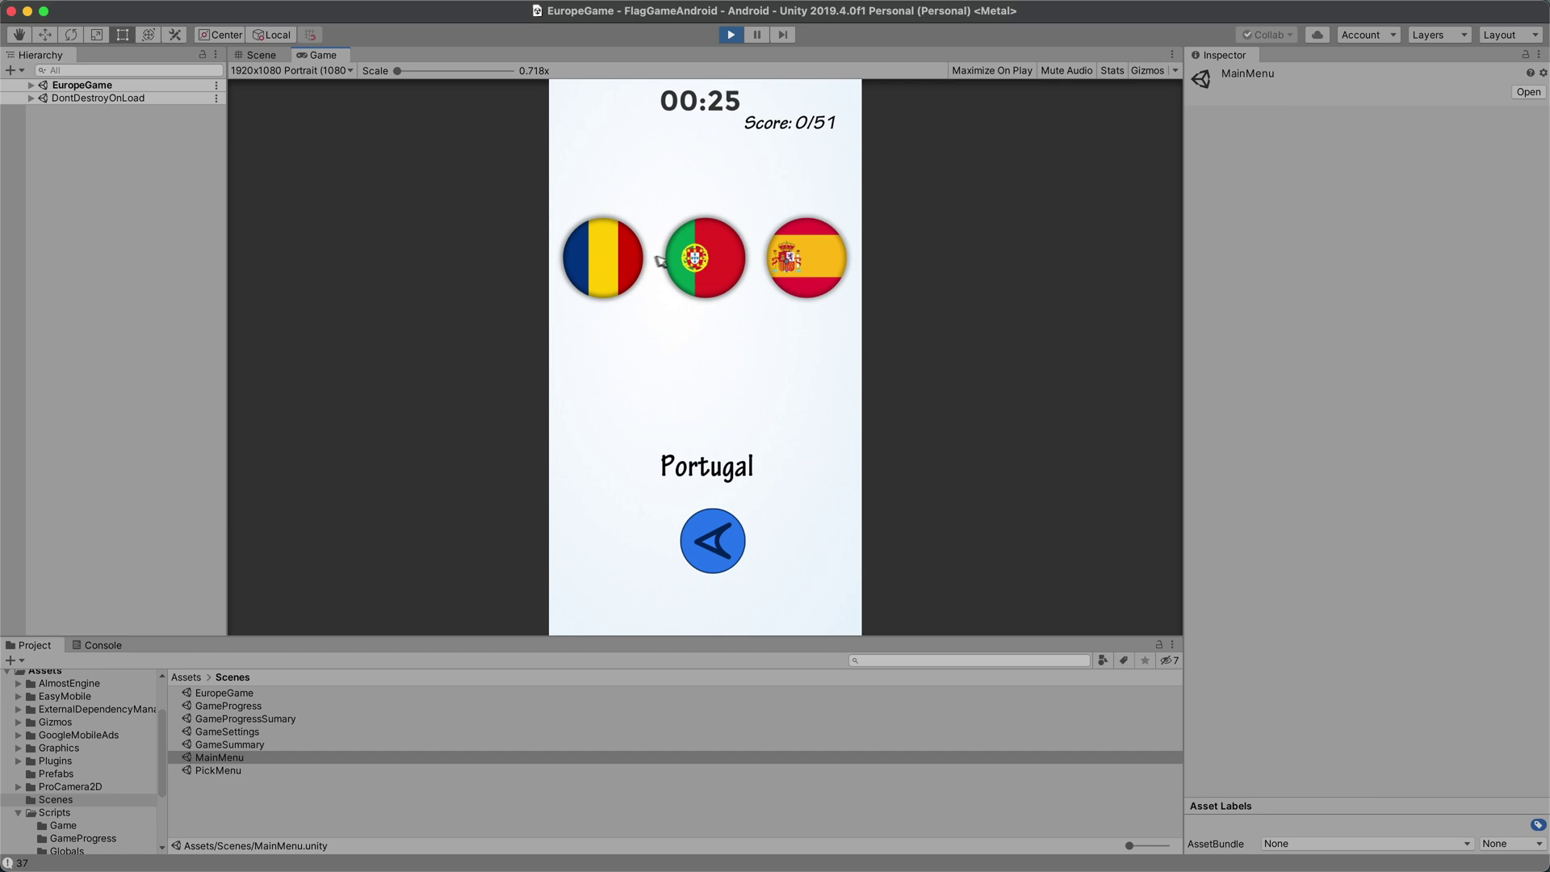
pyautogui.click(687, 260)
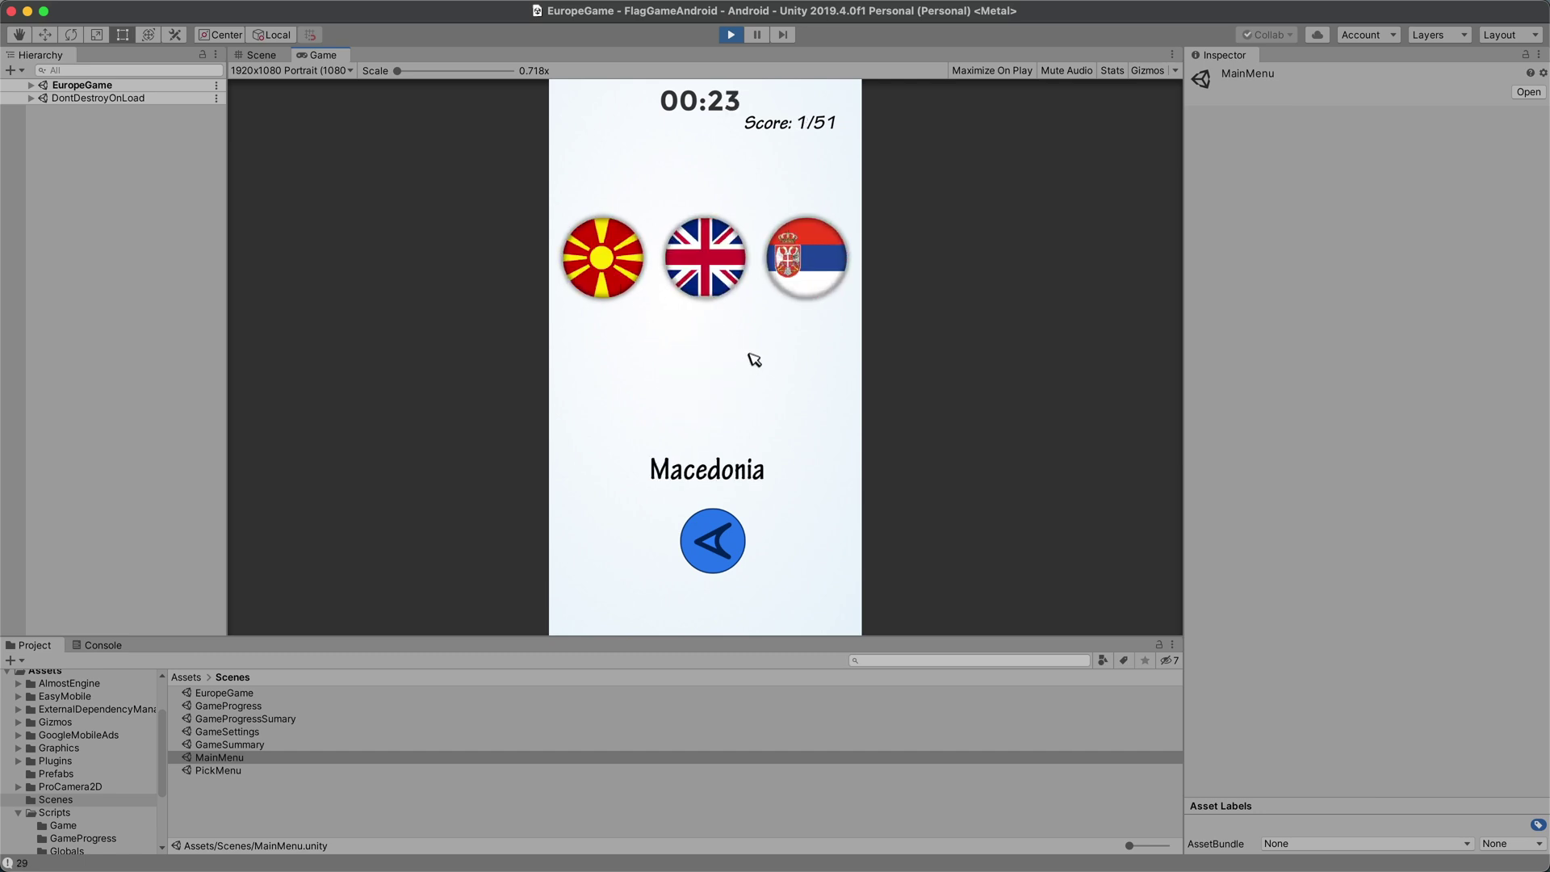
pyautogui.click(582, 282)
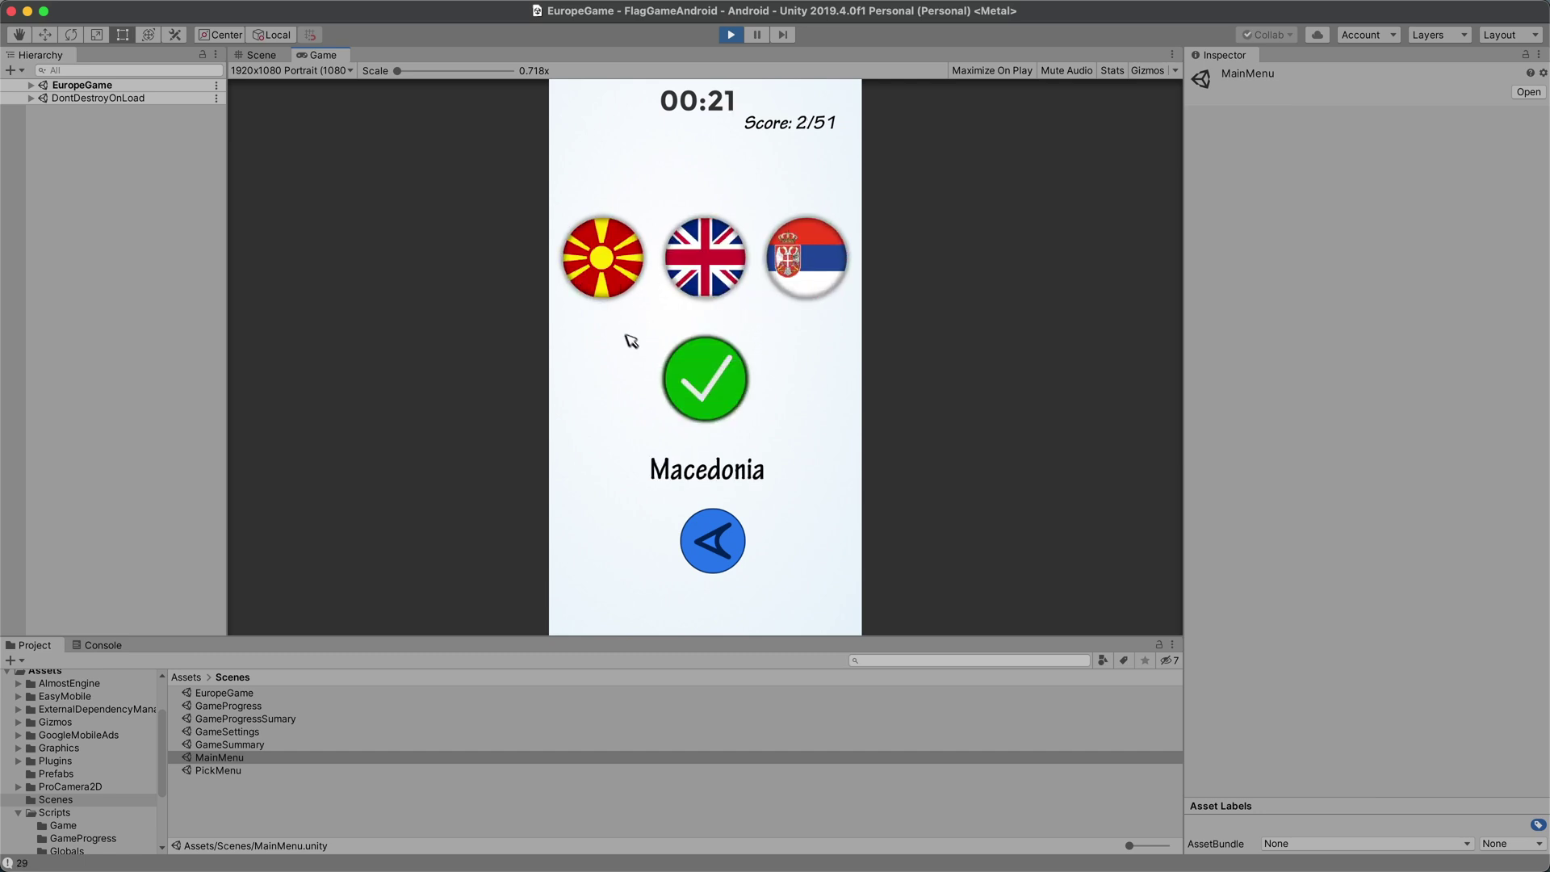
pyautogui.click(614, 282)
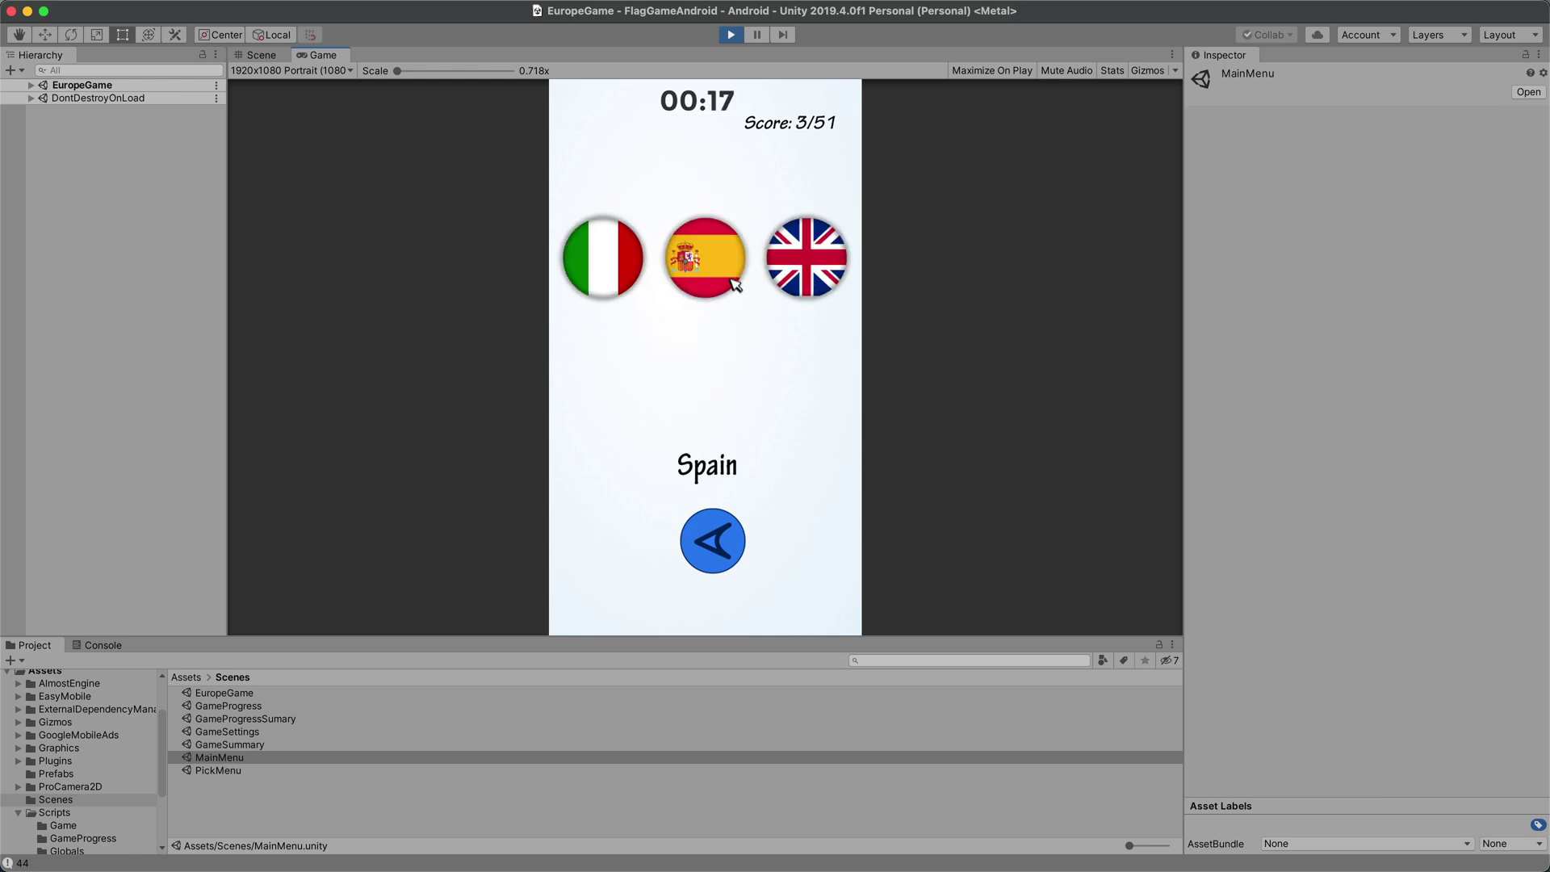
pyautogui.click(733, 274)
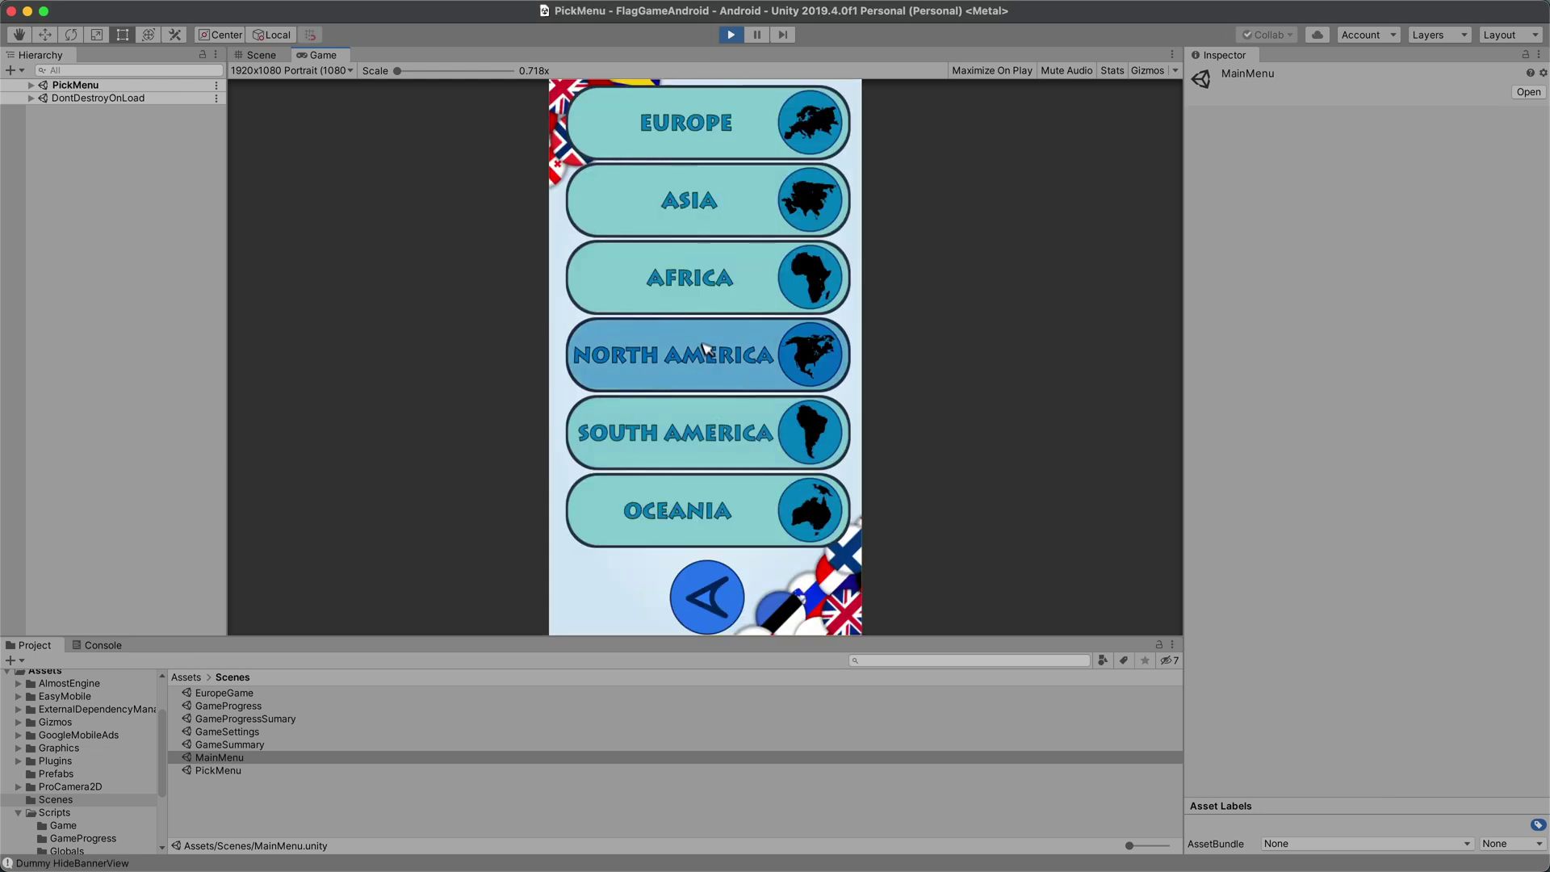
# Start an Africa Survival game and guess flags for Mali and Senegal.
pyautogui.click(715, 282)
pyautogui.click(721, 411)
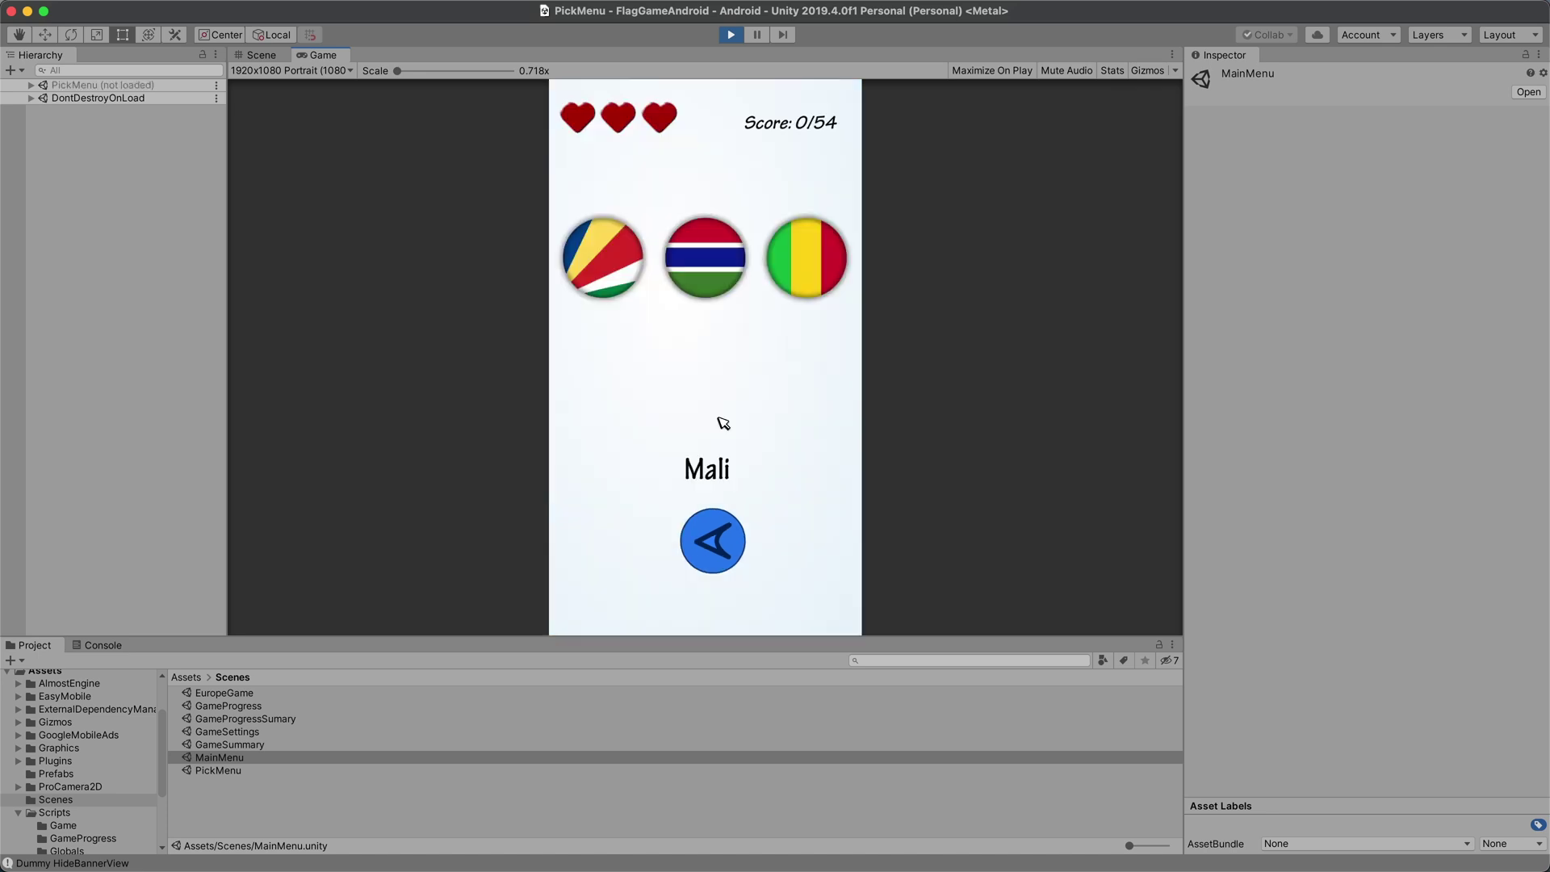
pyautogui.click(708, 277)
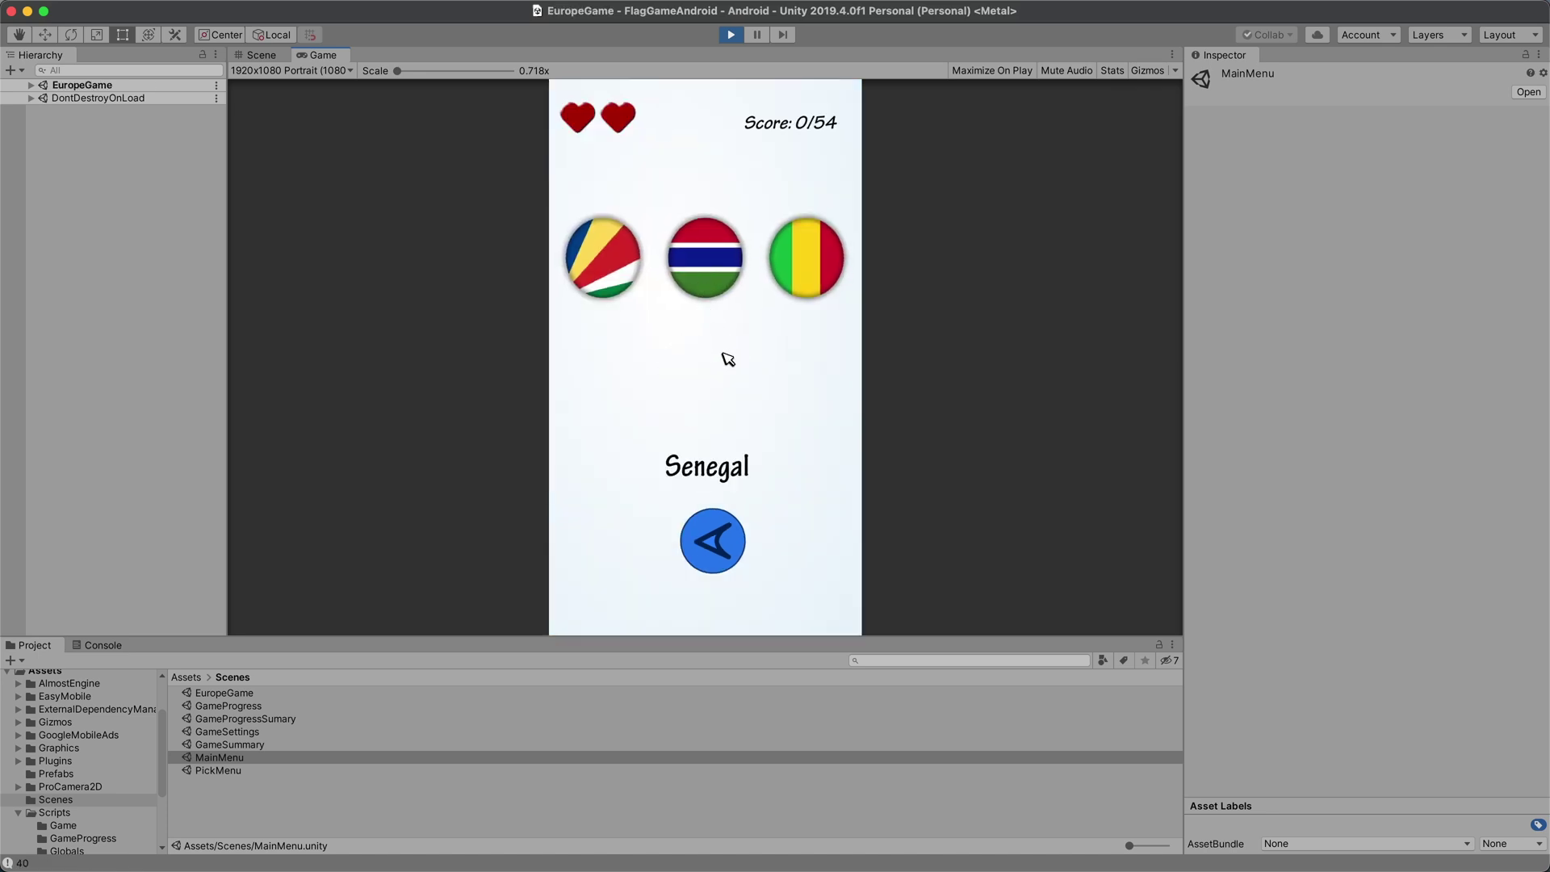
pyautogui.click(628, 278)
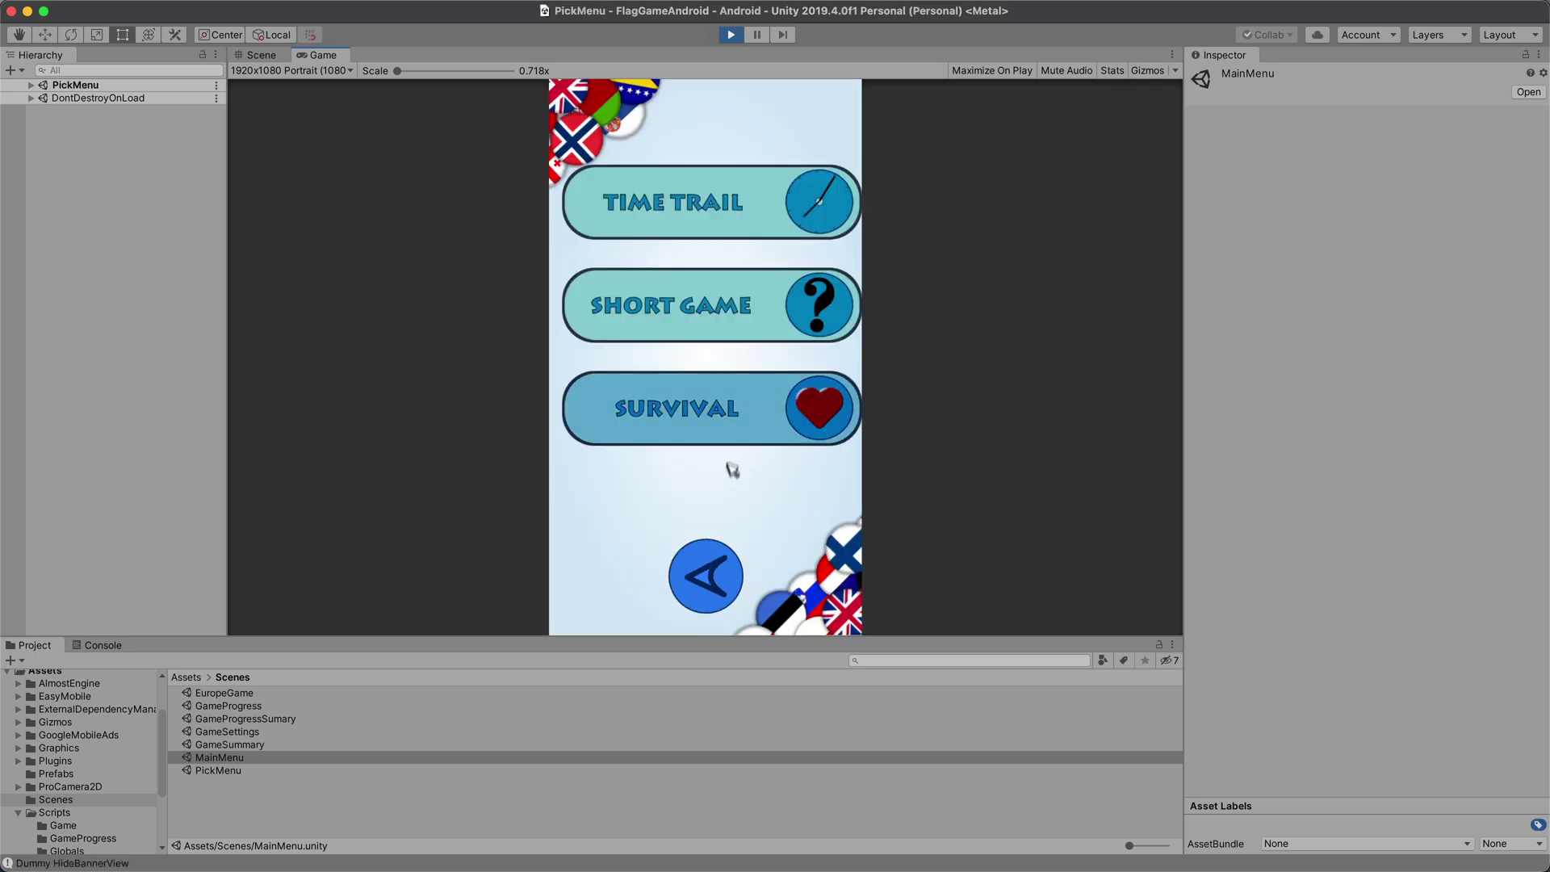
# Play a South America Short Game, answering Venezuela, Argentina, Brazil, Chile and Falkland Islands prompts.
pyautogui.click(735, 418)
pyautogui.click(729, 525)
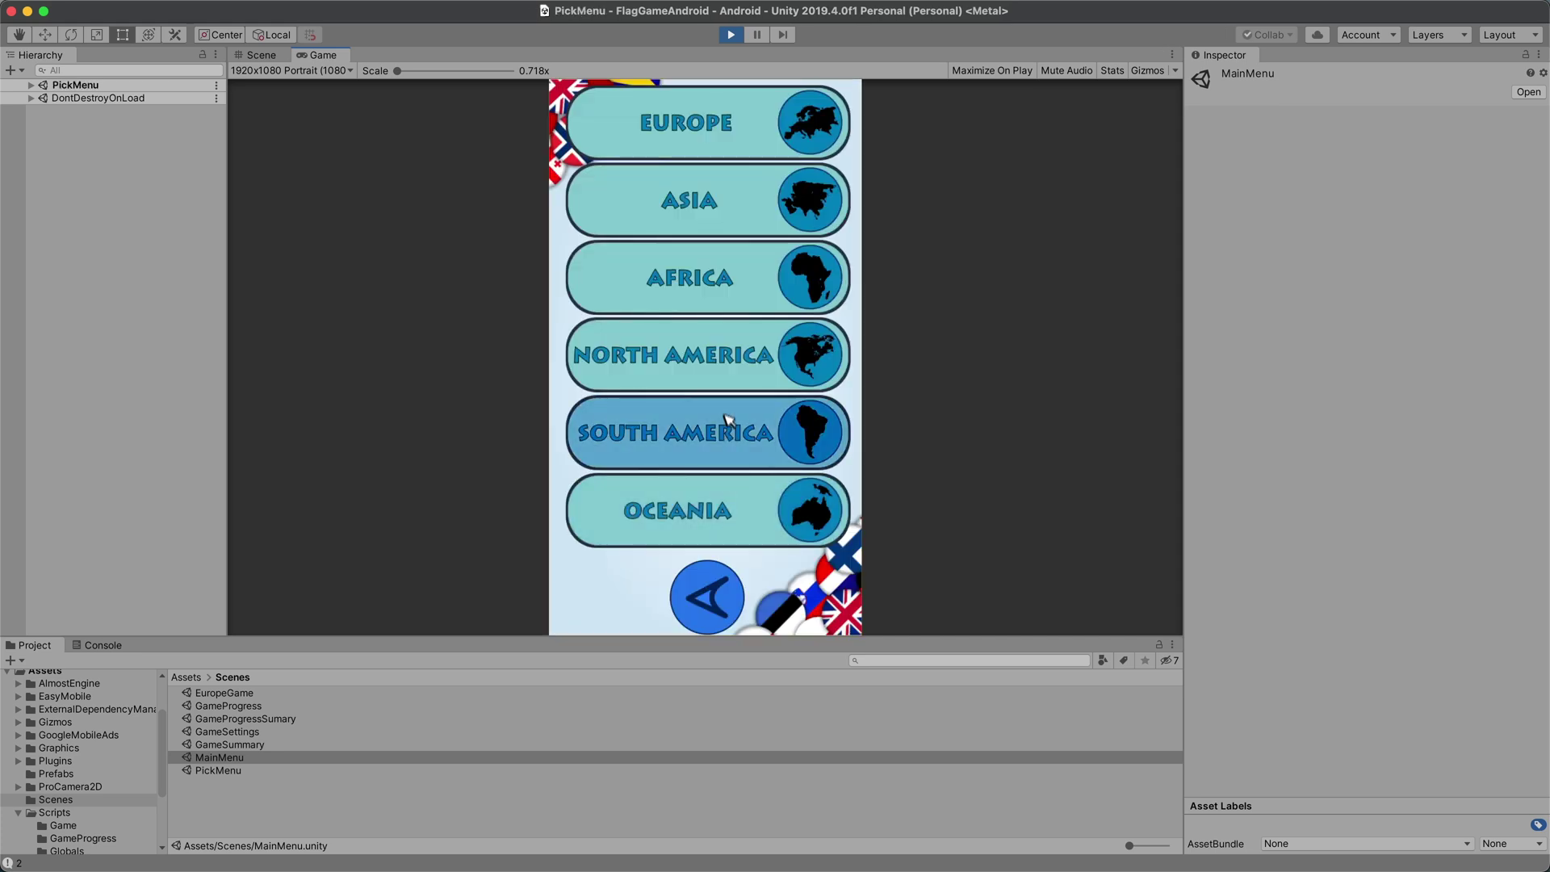
pyautogui.click(732, 443)
pyautogui.click(735, 327)
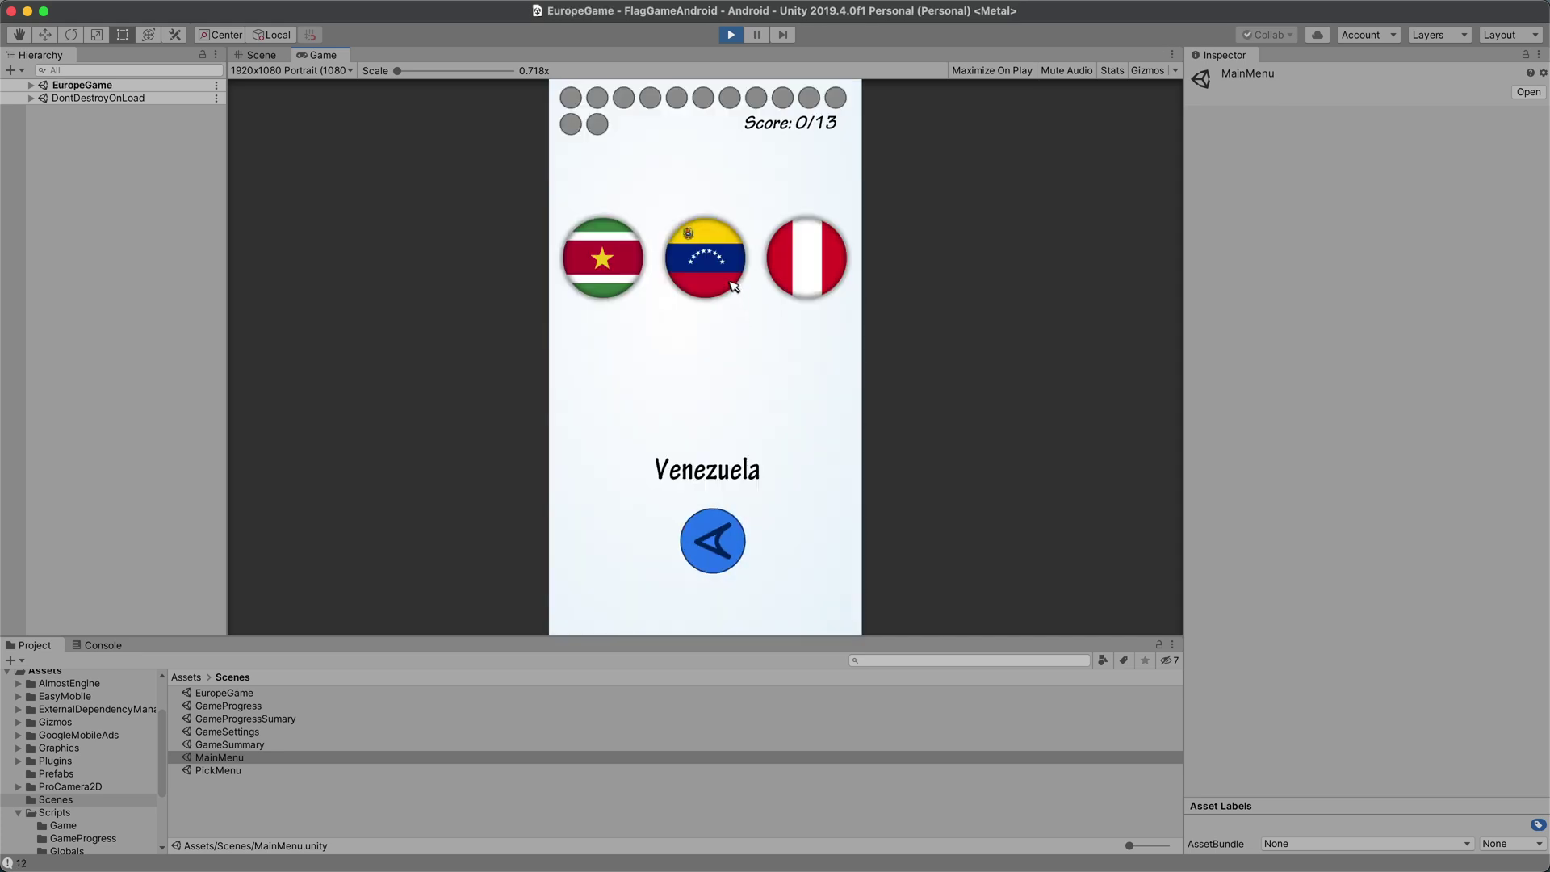
pyautogui.click(729, 284)
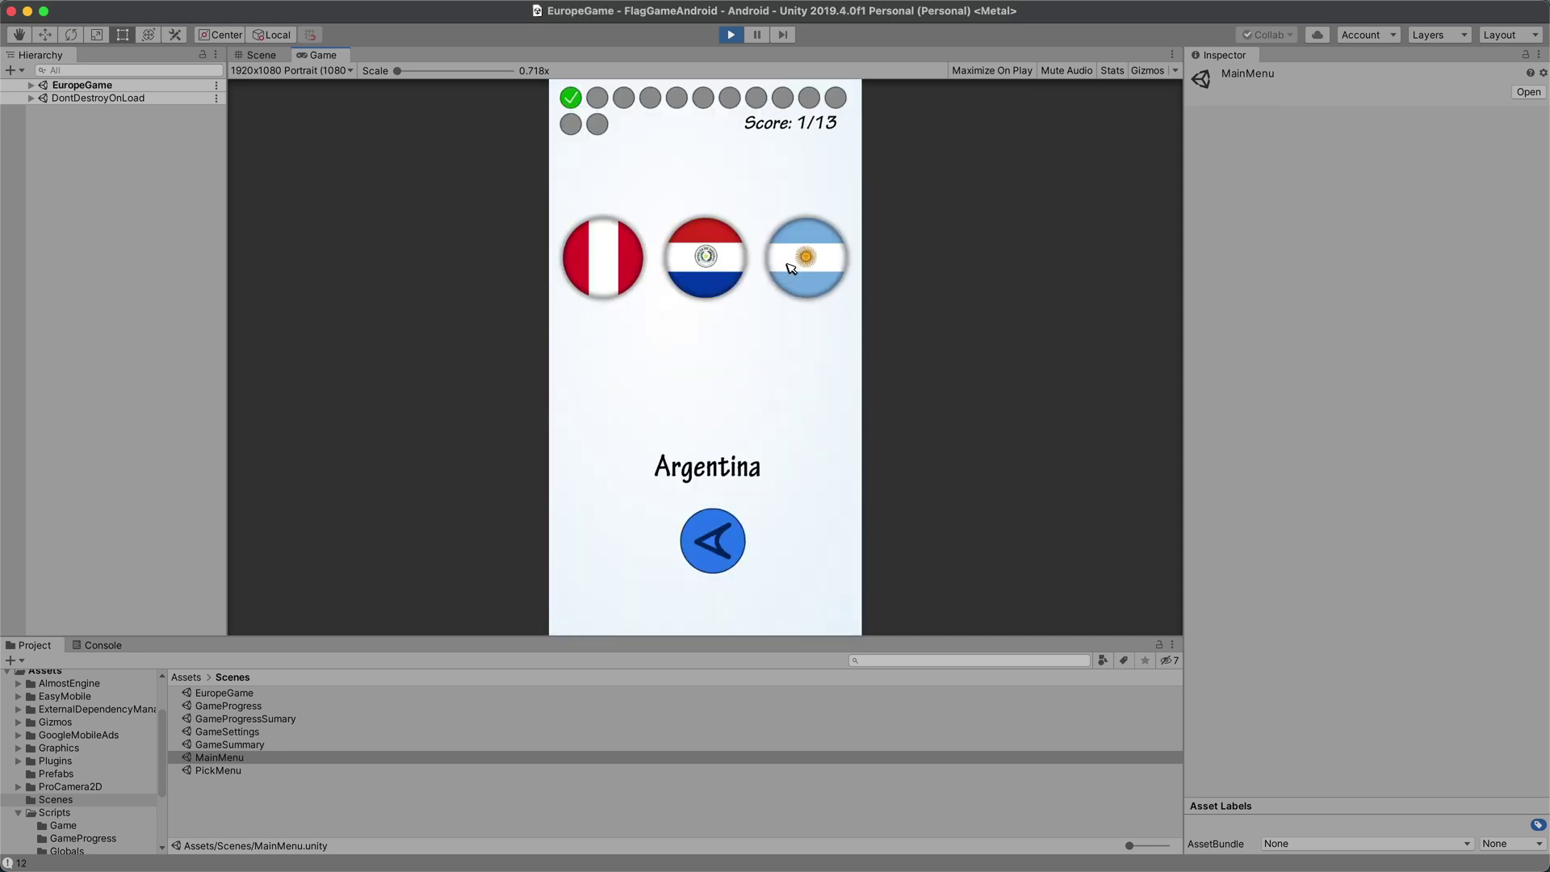
pyautogui.click(789, 267)
pyautogui.click(622, 262)
pyautogui.click(713, 257)
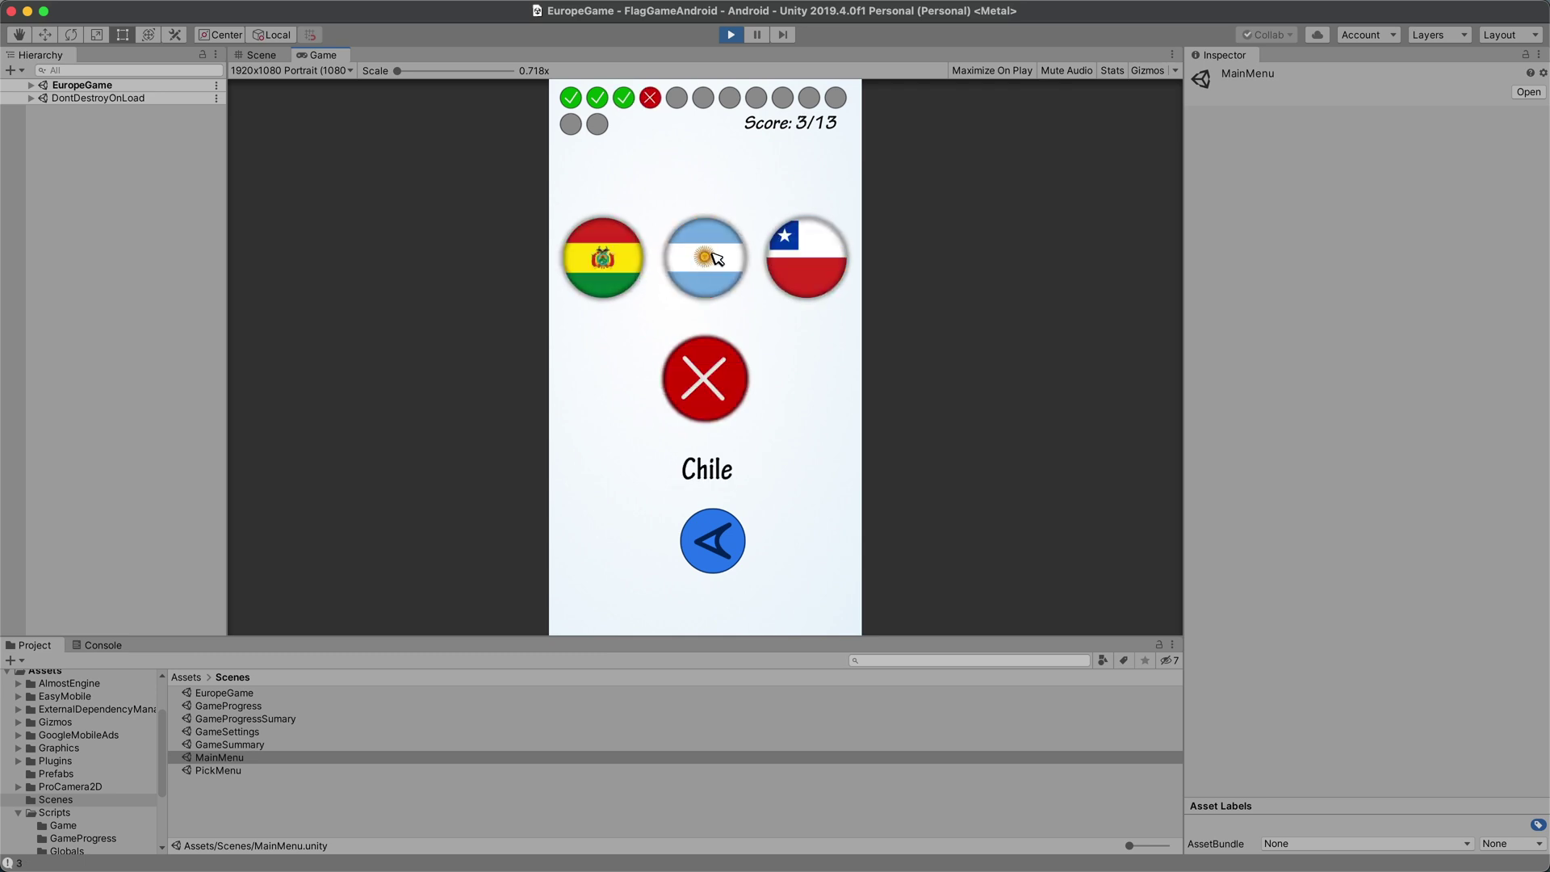
pyautogui.click(805, 287)
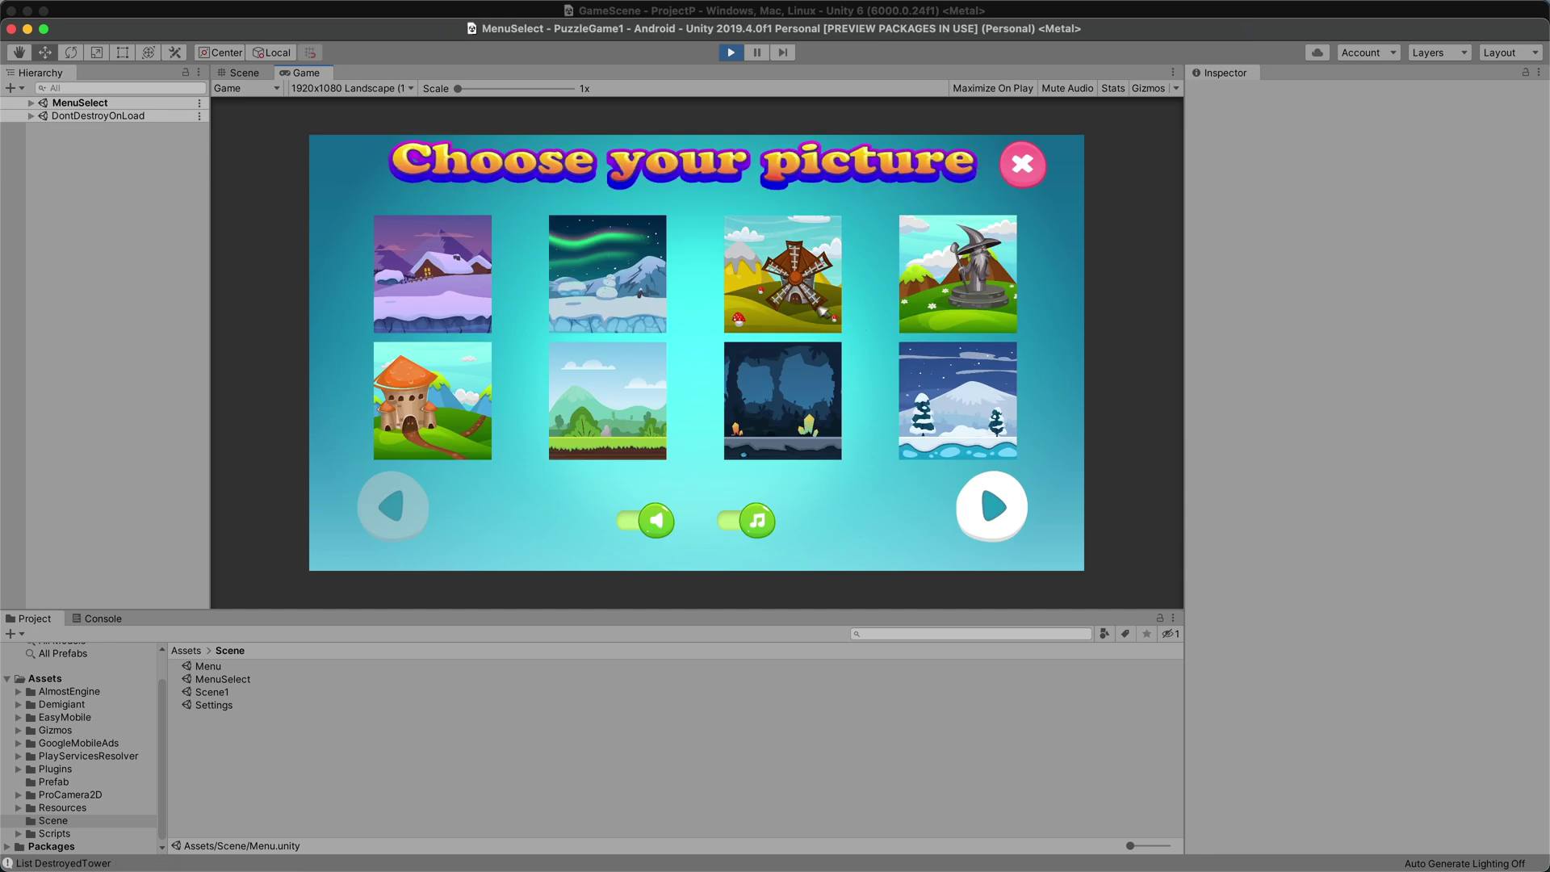
# Page through the picture grid and start a puzzle with the castle picture.
pyautogui.click(993, 507)
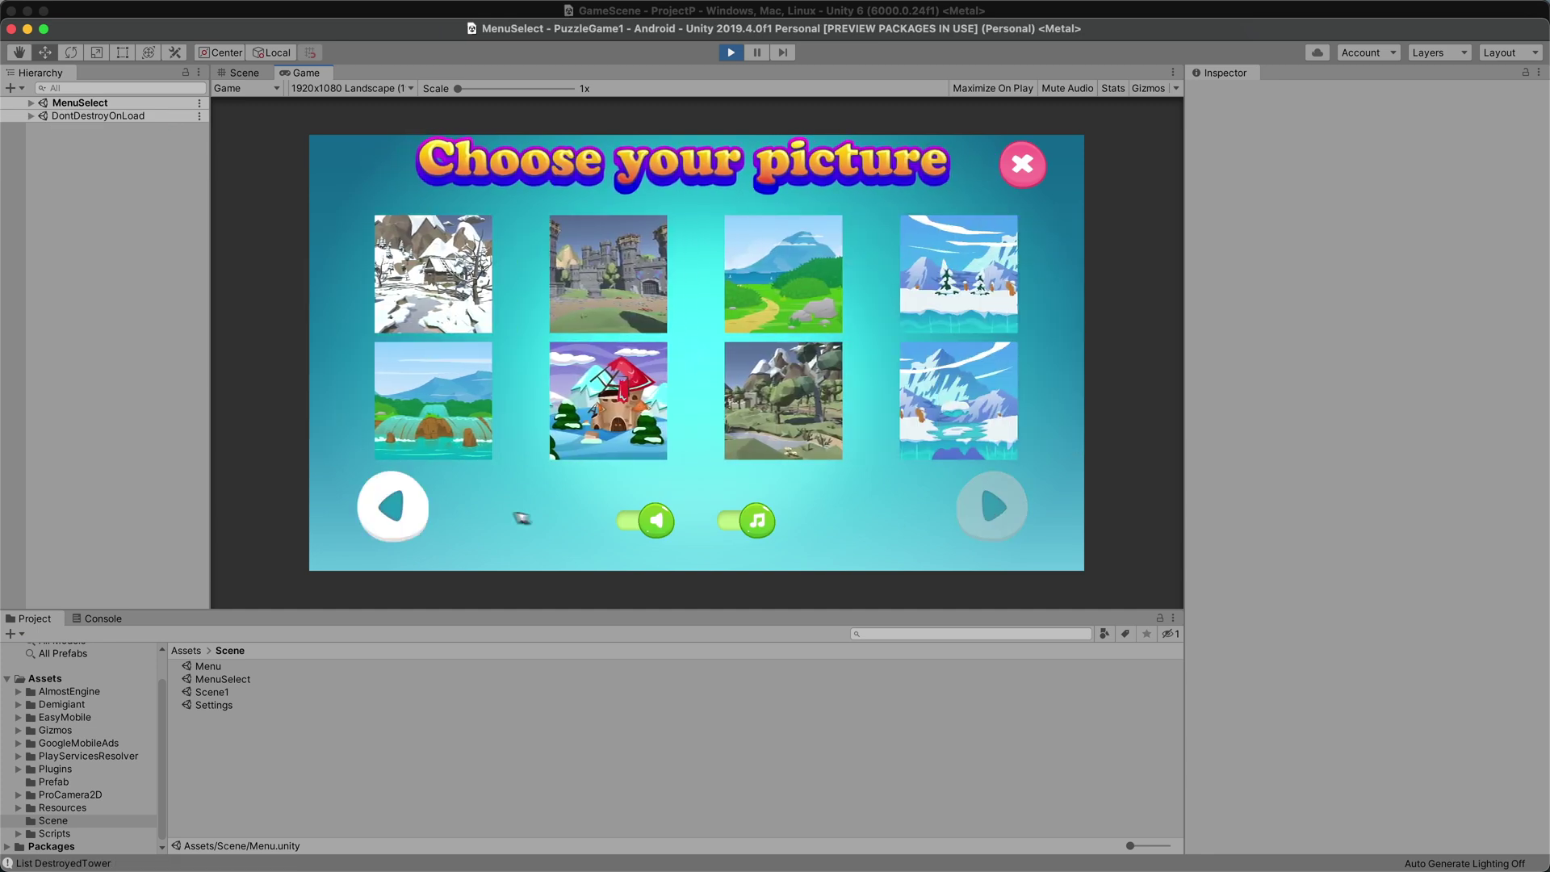
pyautogui.click(405, 525)
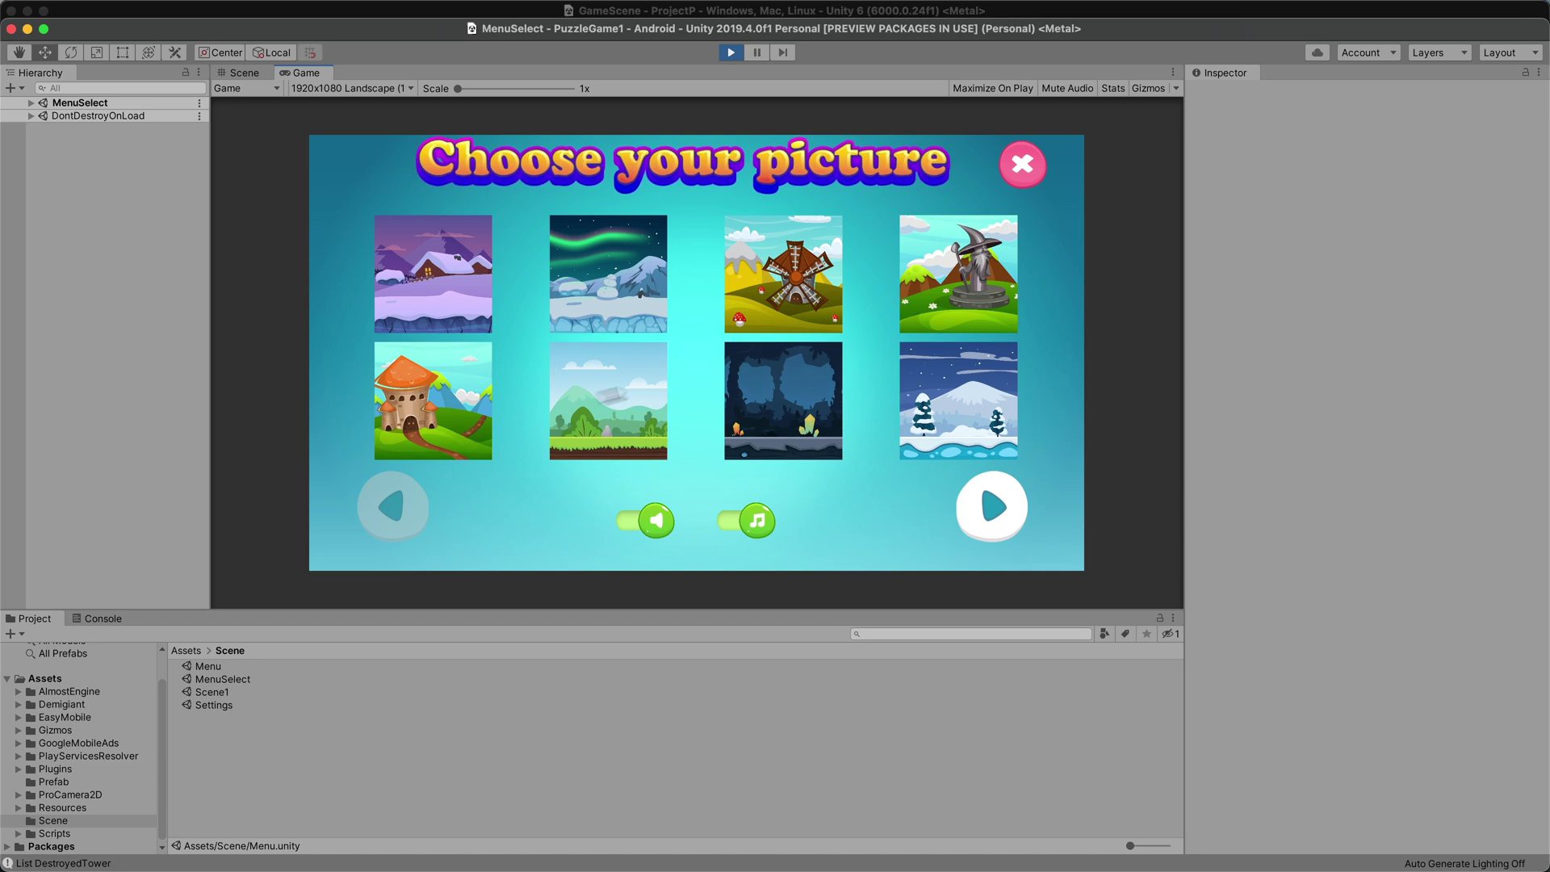
pyautogui.click(488, 410)
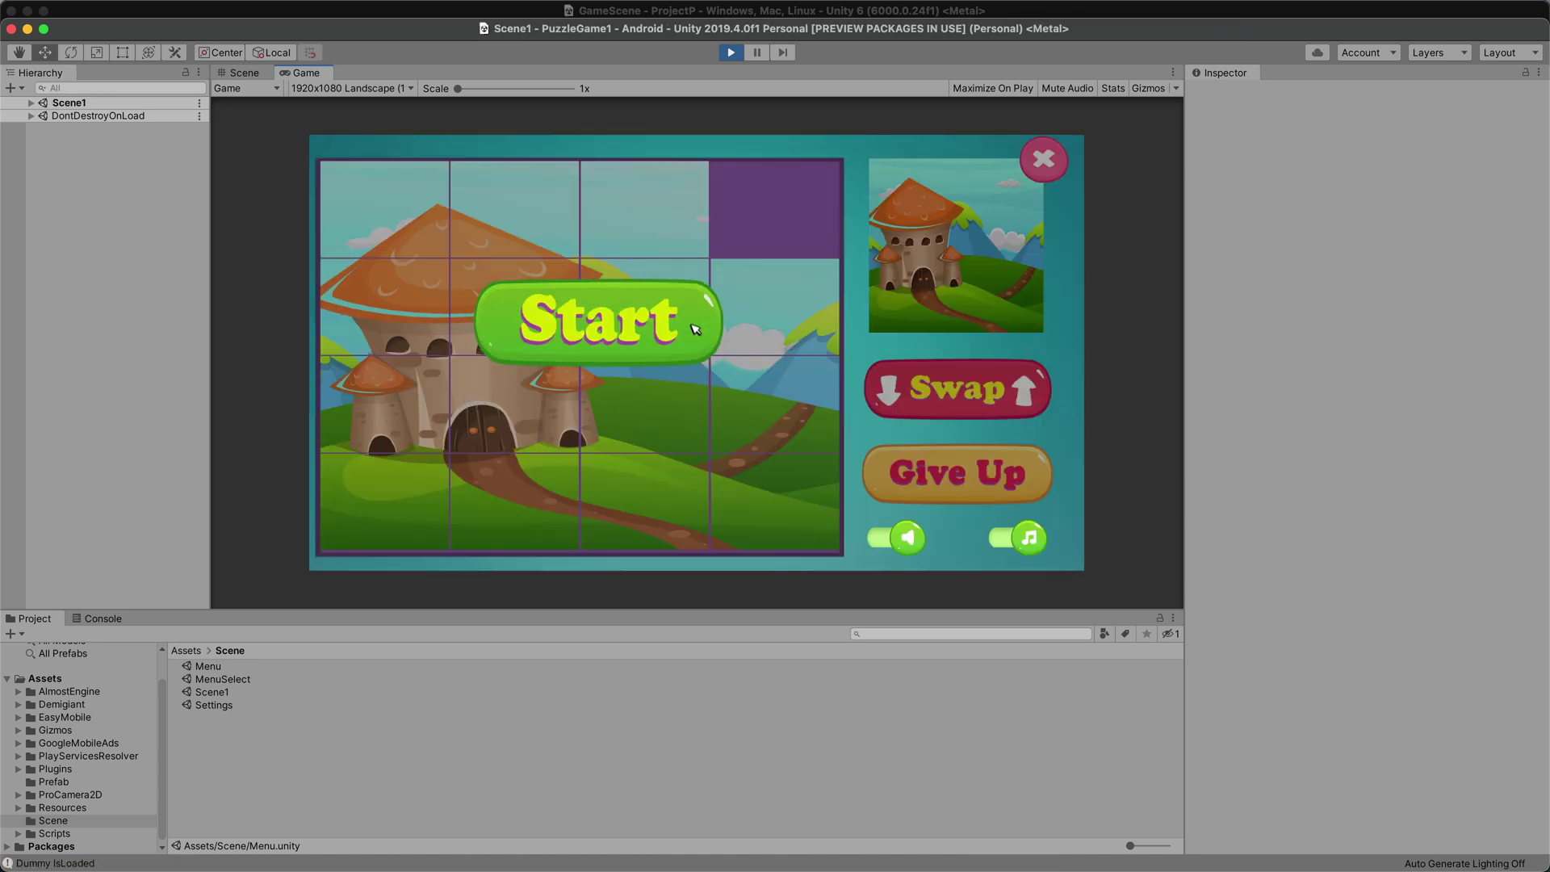
# Slide the castle tiles into the empty slot to rearrange them toward the image.
pyautogui.click(729, 299)
pyautogui.click(755, 392)
pyautogui.click(653, 400)
pyautogui.click(652, 334)
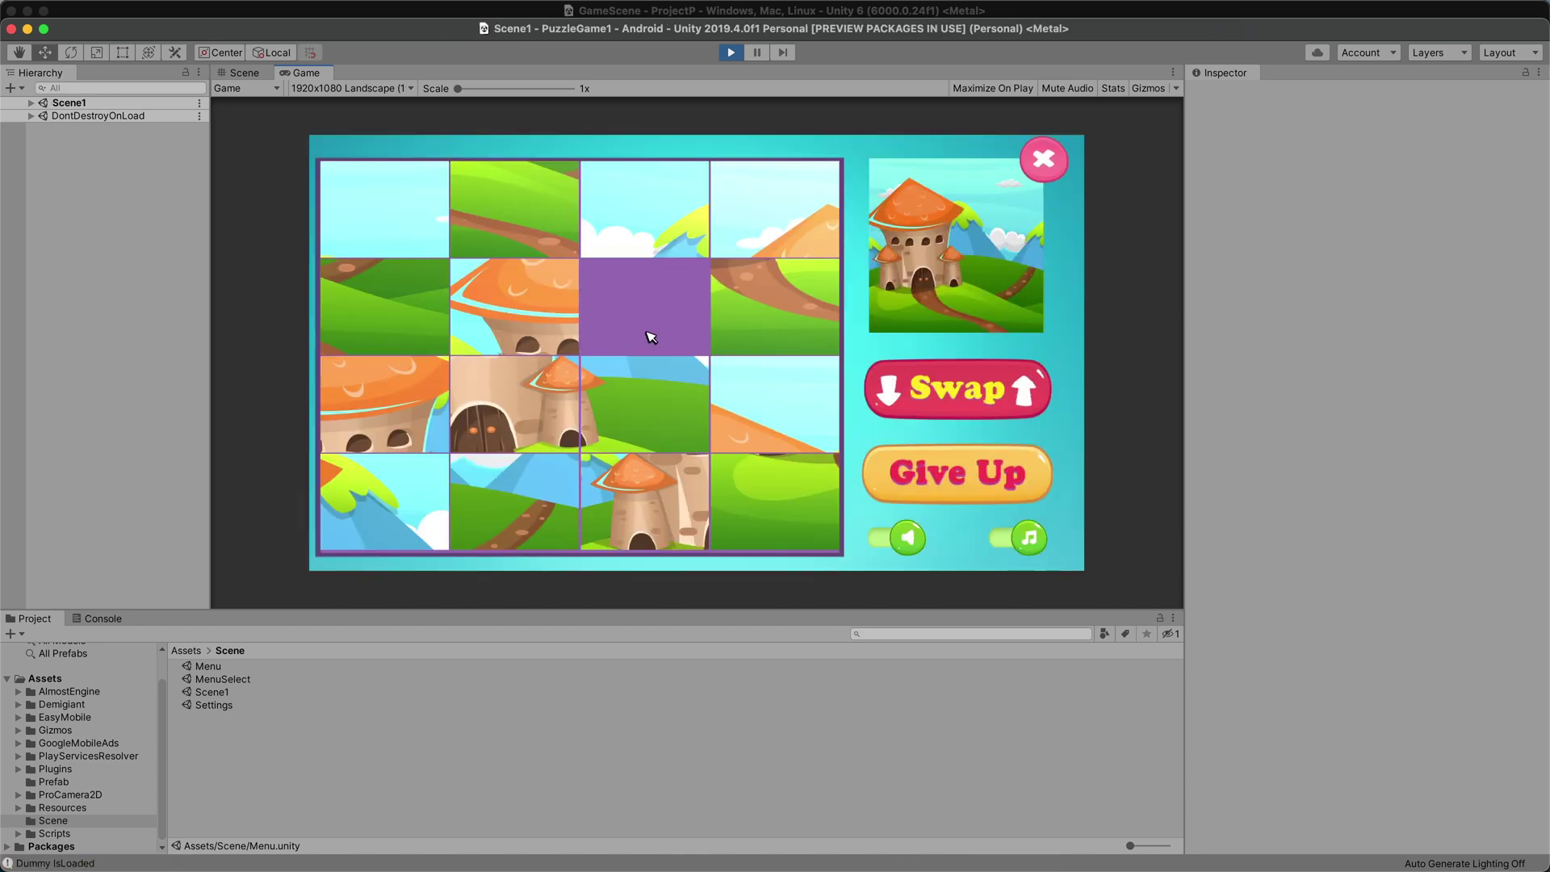
pyautogui.click(818, 304)
pyautogui.click(761, 391)
pyautogui.click(622, 371)
pyautogui.click(637, 315)
pyautogui.click(489, 322)
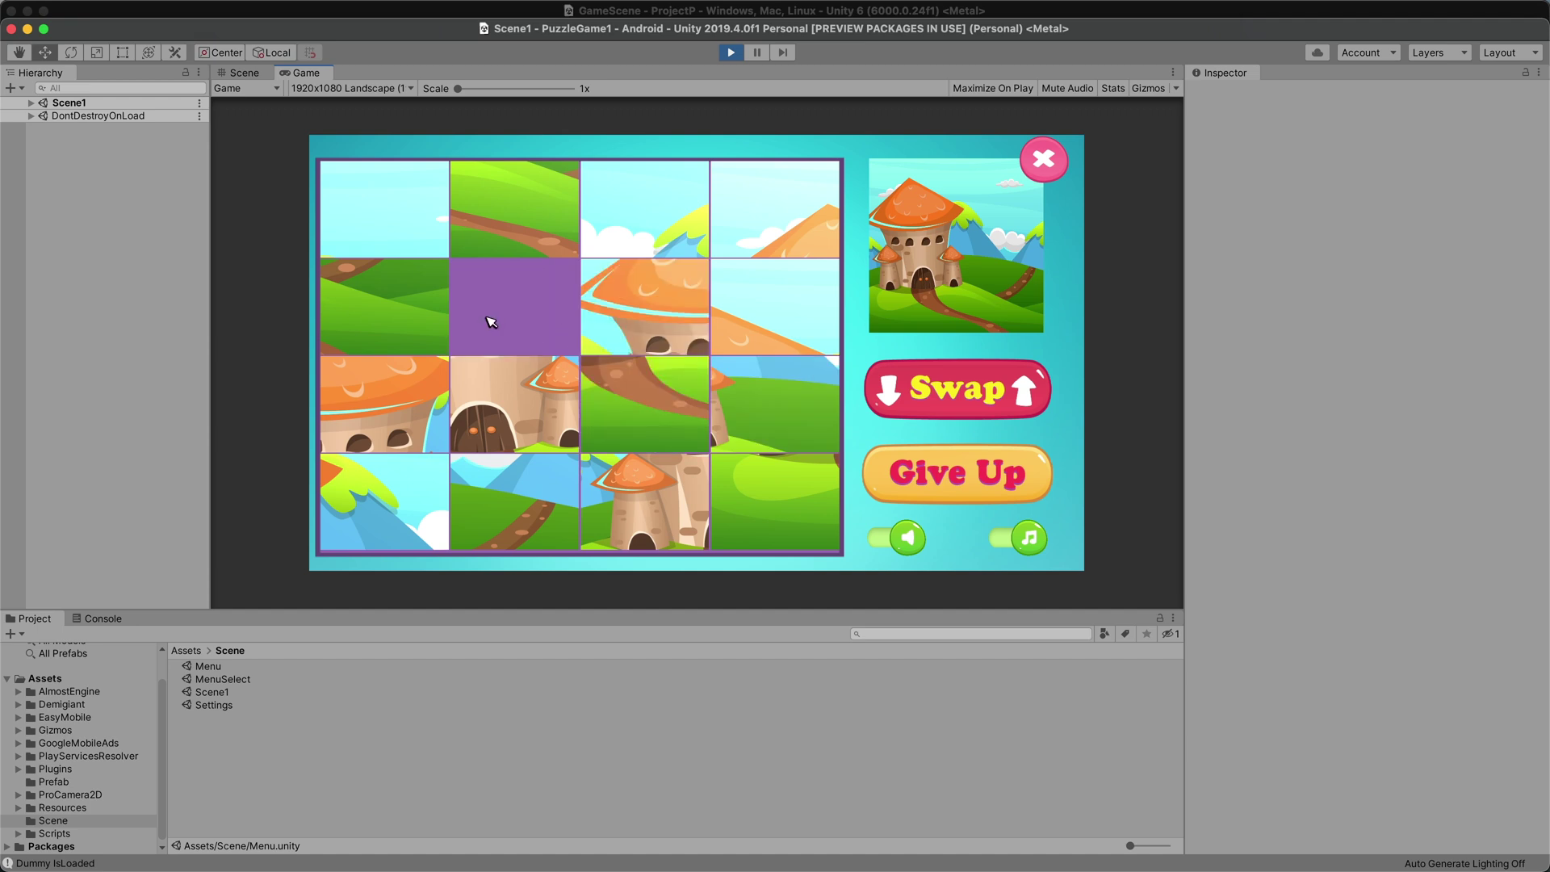
pyautogui.click(456, 402)
pyautogui.click(424, 400)
pyautogui.click(408, 315)
pyautogui.click(485, 300)
pyautogui.click(502, 448)
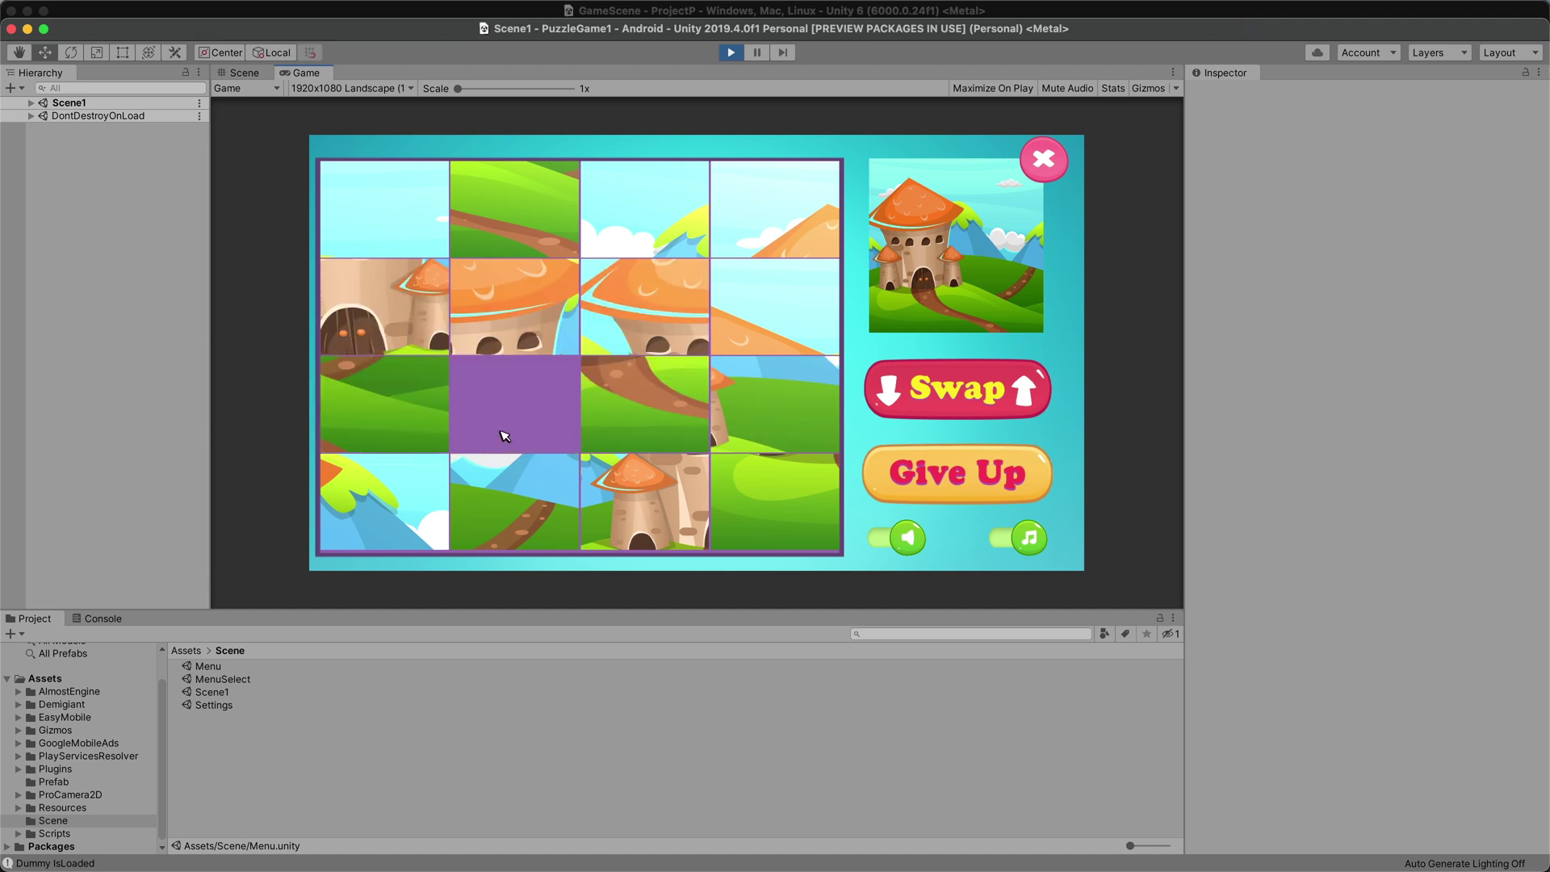
pyautogui.click(521, 484)
pyautogui.click(699, 496)
pyautogui.click(658, 425)
pyautogui.click(714, 419)
pyautogui.click(763, 489)
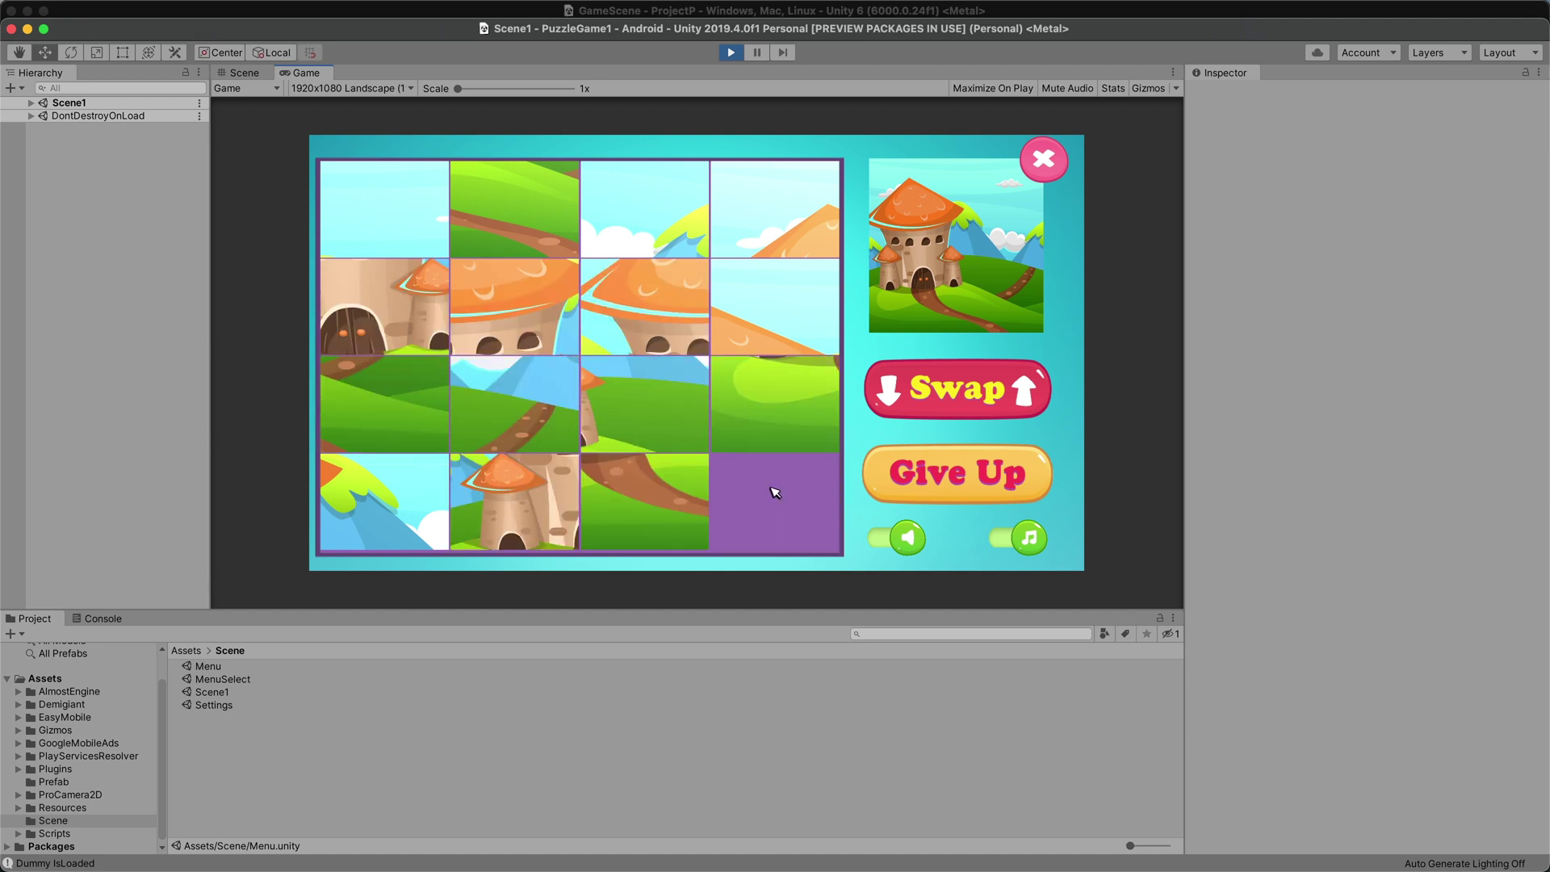
pyautogui.click(598, 464)
pyautogui.click(626, 403)
pyautogui.click(751, 404)
pyautogui.click(767, 347)
pyautogui.click(611, 303)
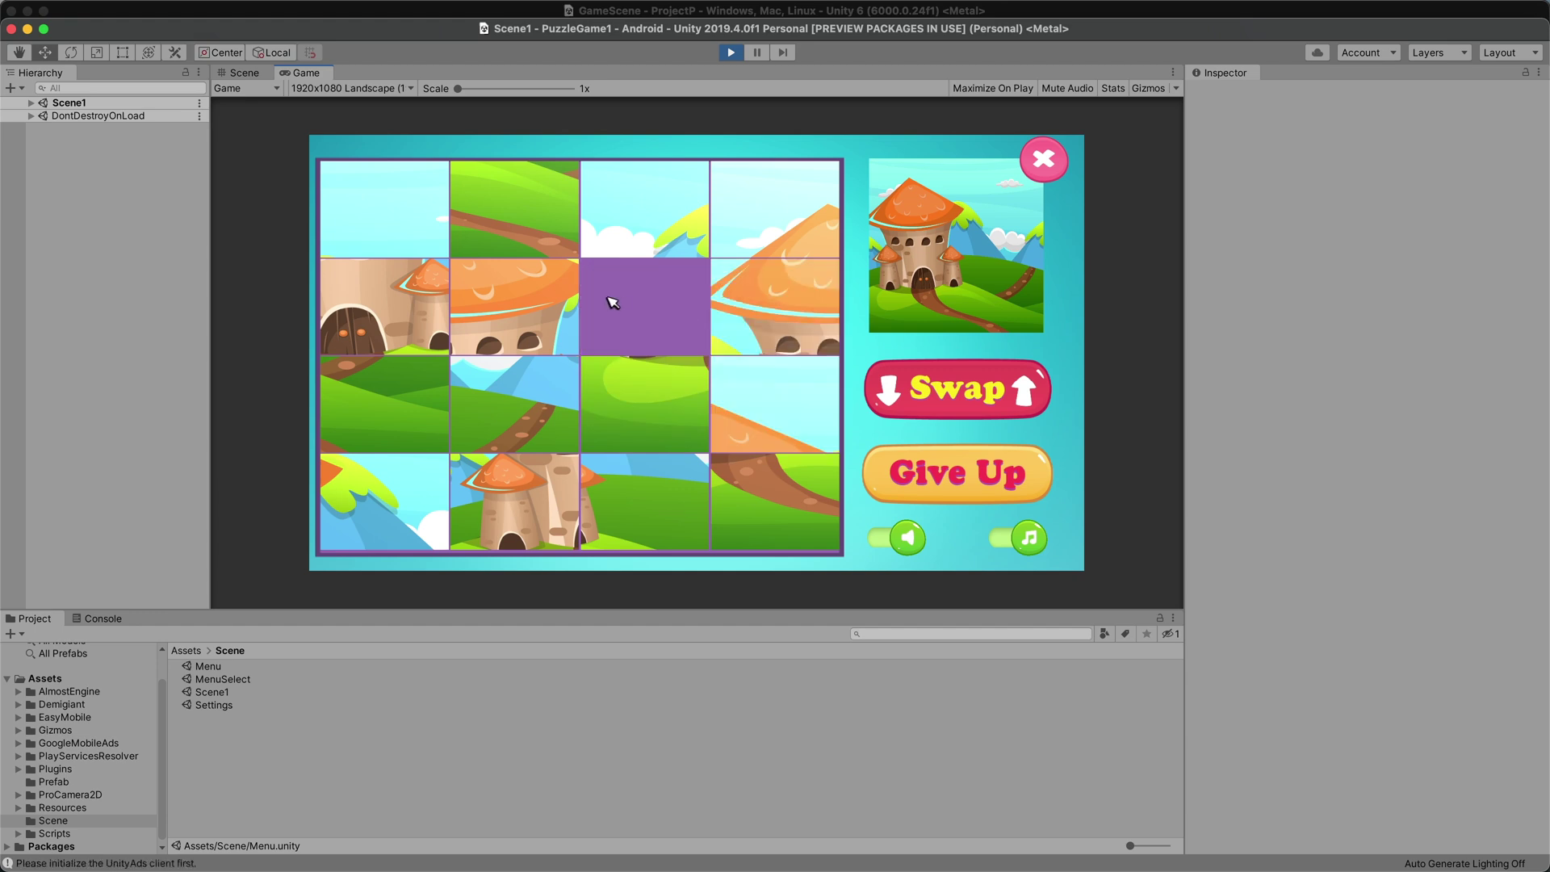
# Swap two tiles, then slide the remaining tiles to complete the castle picture.
pyautogui.click(724, 295)
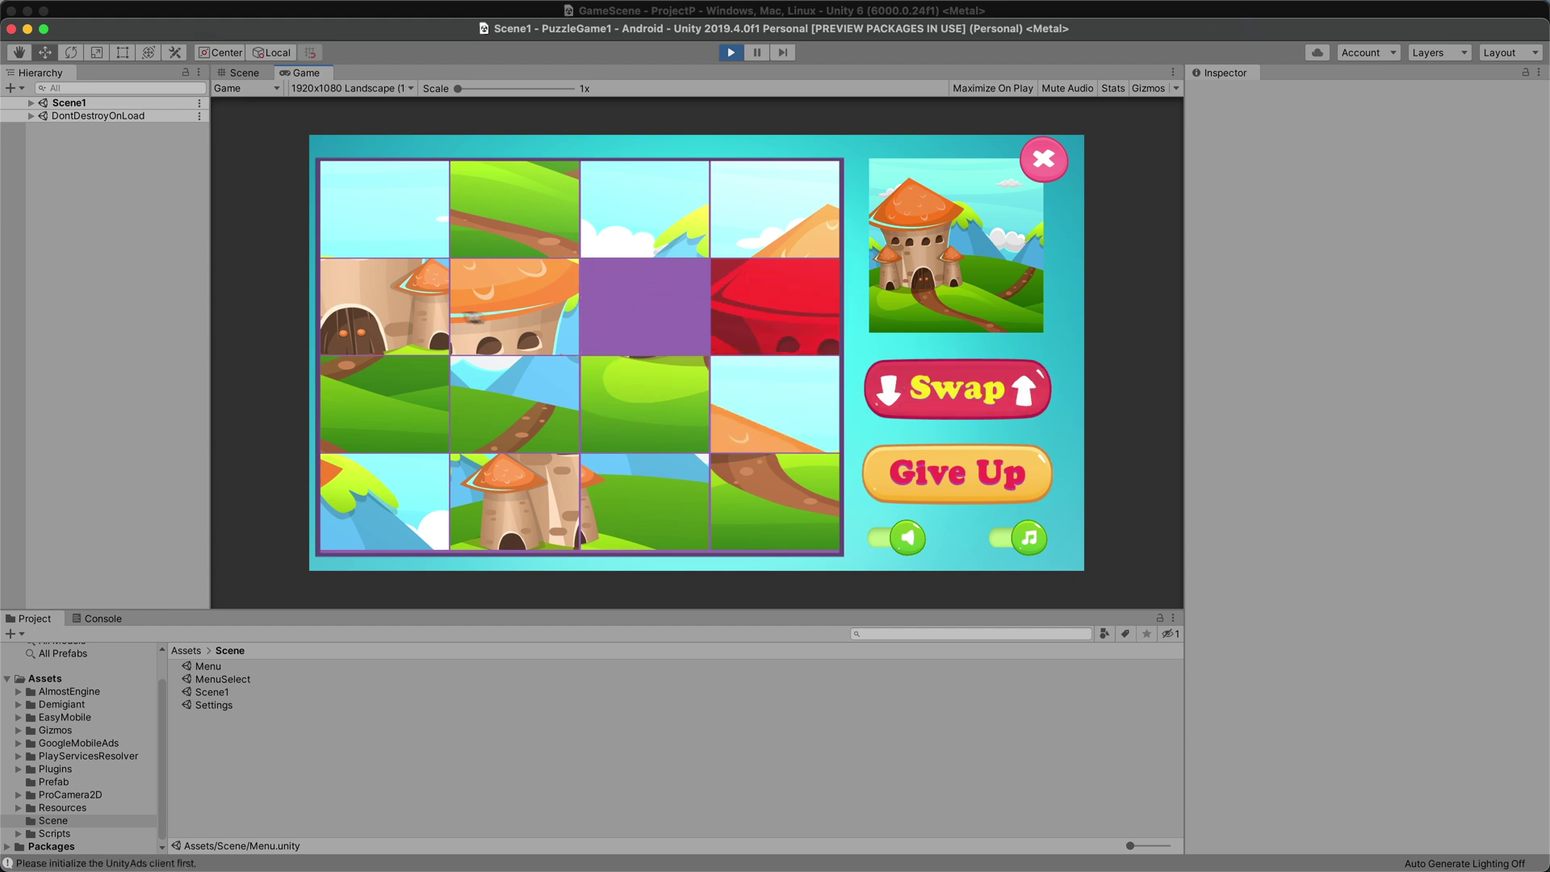
pyautogui.click(416, 242)
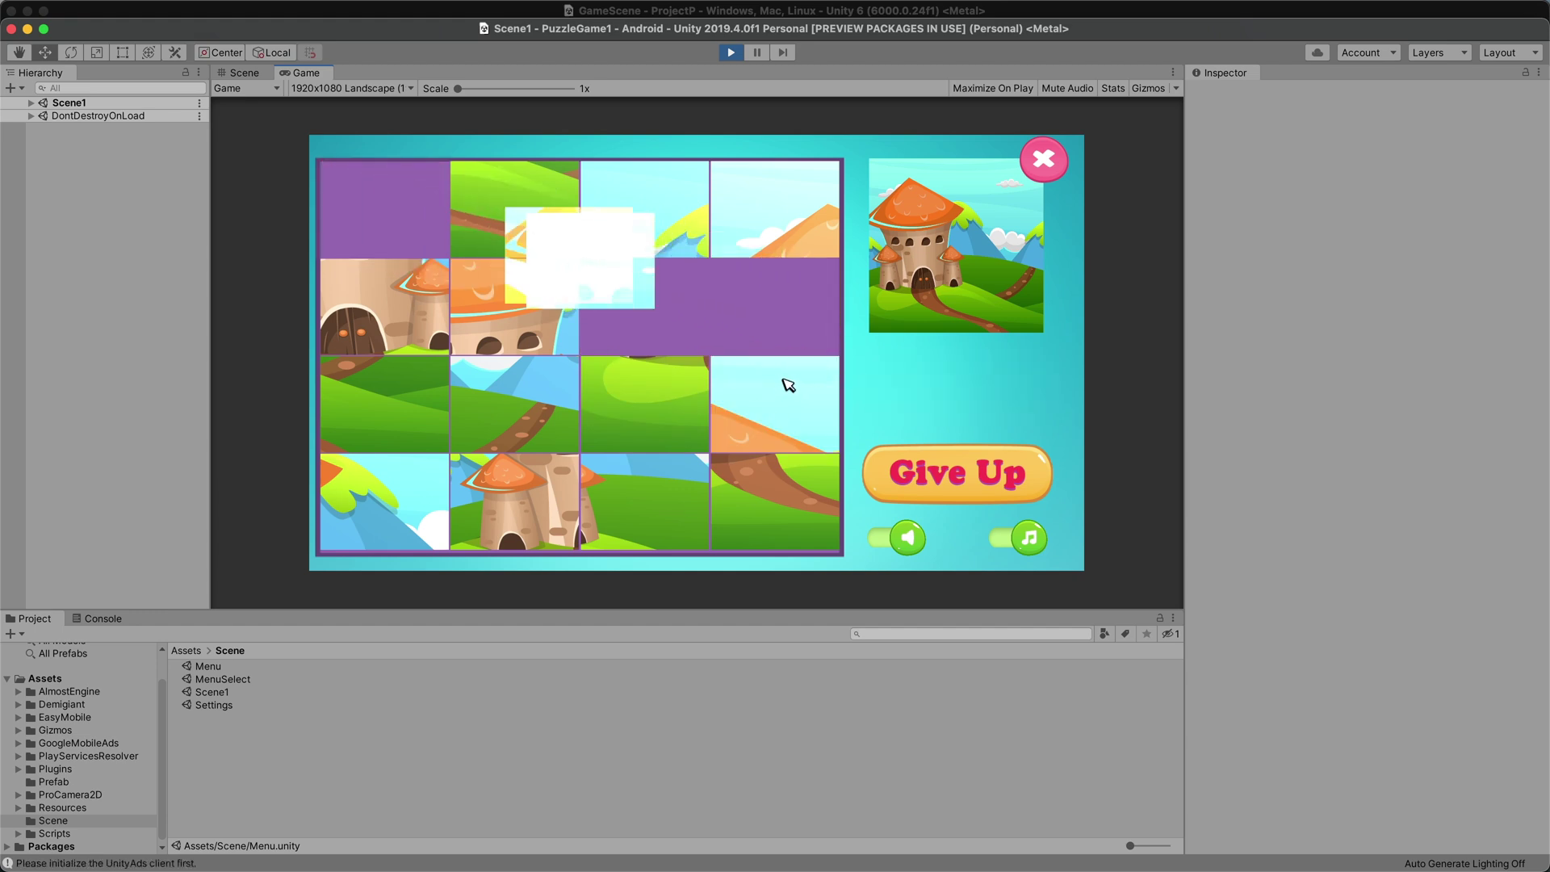
pyautogui.click(678, 412)
pyautogui.click(733, 409)
pyautogui.click(754, 348)
pyautogui.click(701, 345)
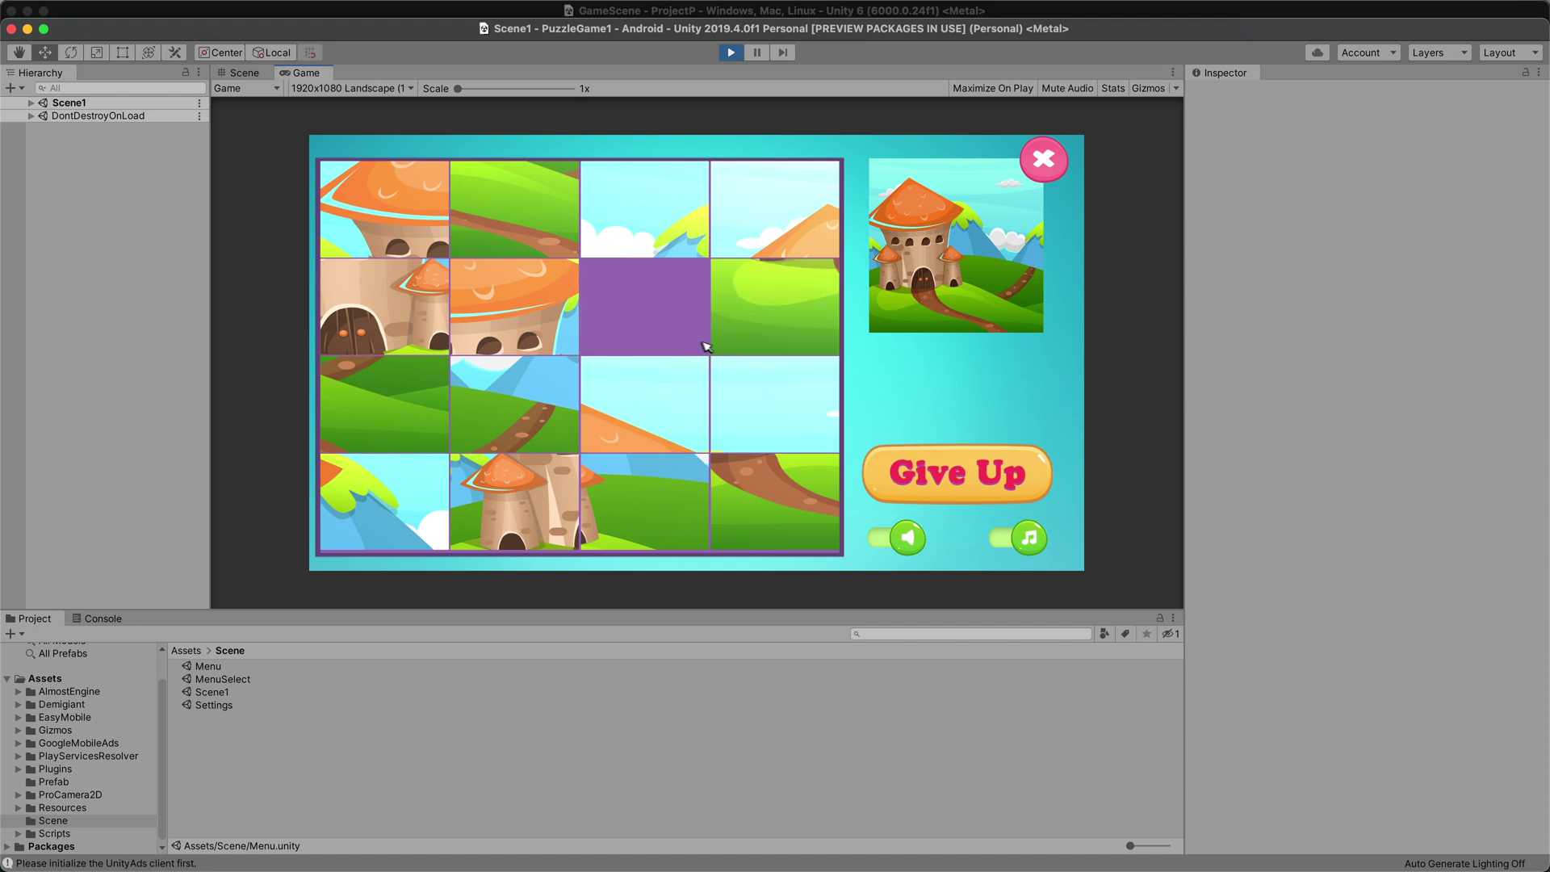
pyautogui.click(638, 387)
pyautogui.click(533, 415)
pyautogui.click(930, 468)
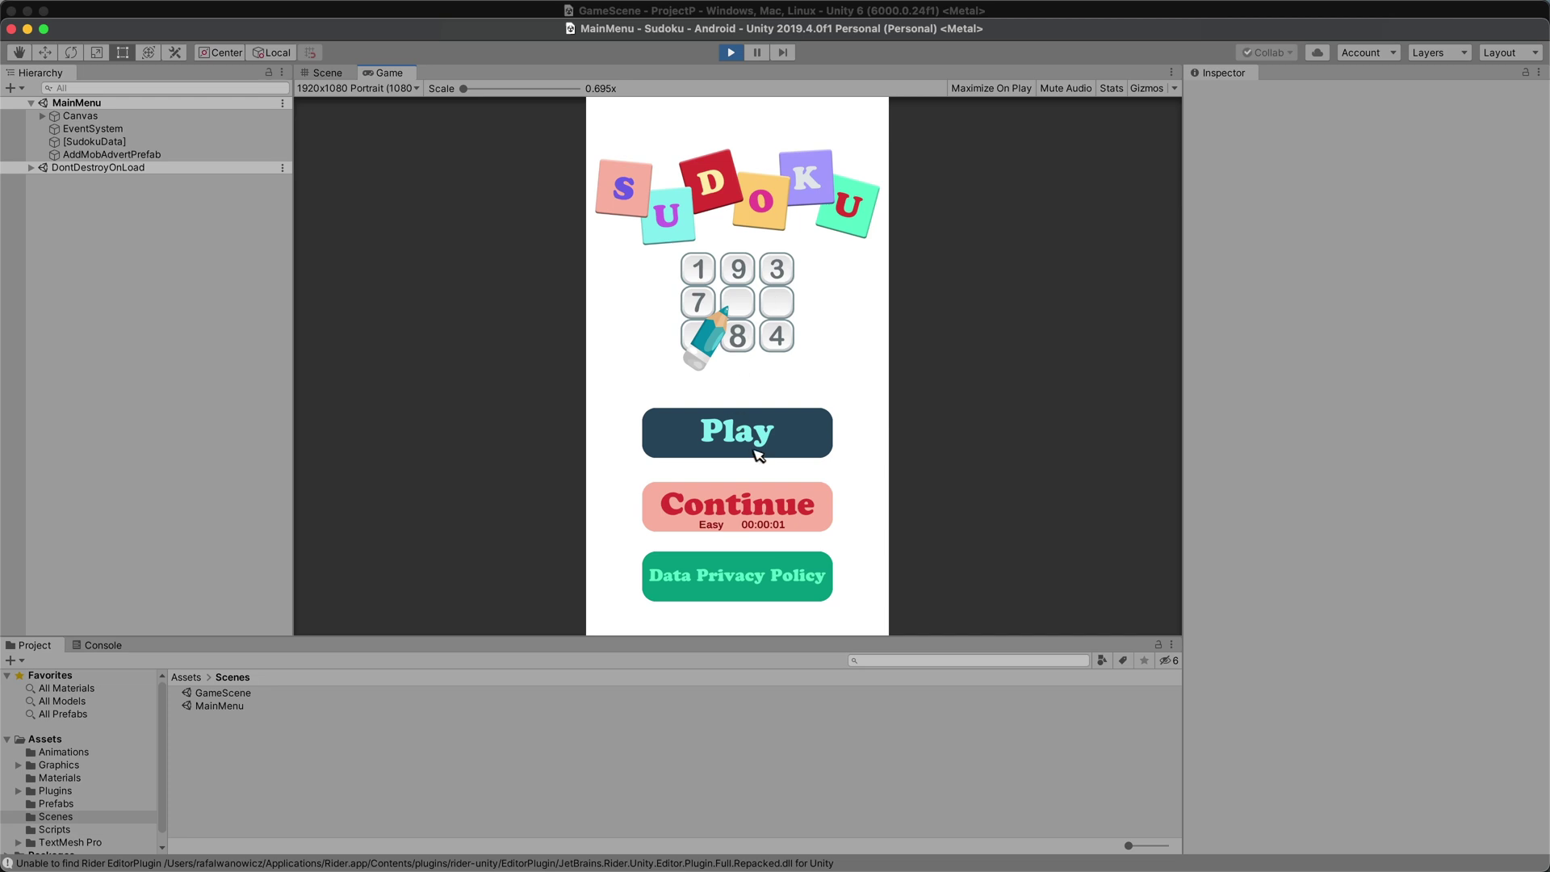
# Start an Easy Sudoku game and enter 5 in the centre cell.
pyautogui.click(763, 436)
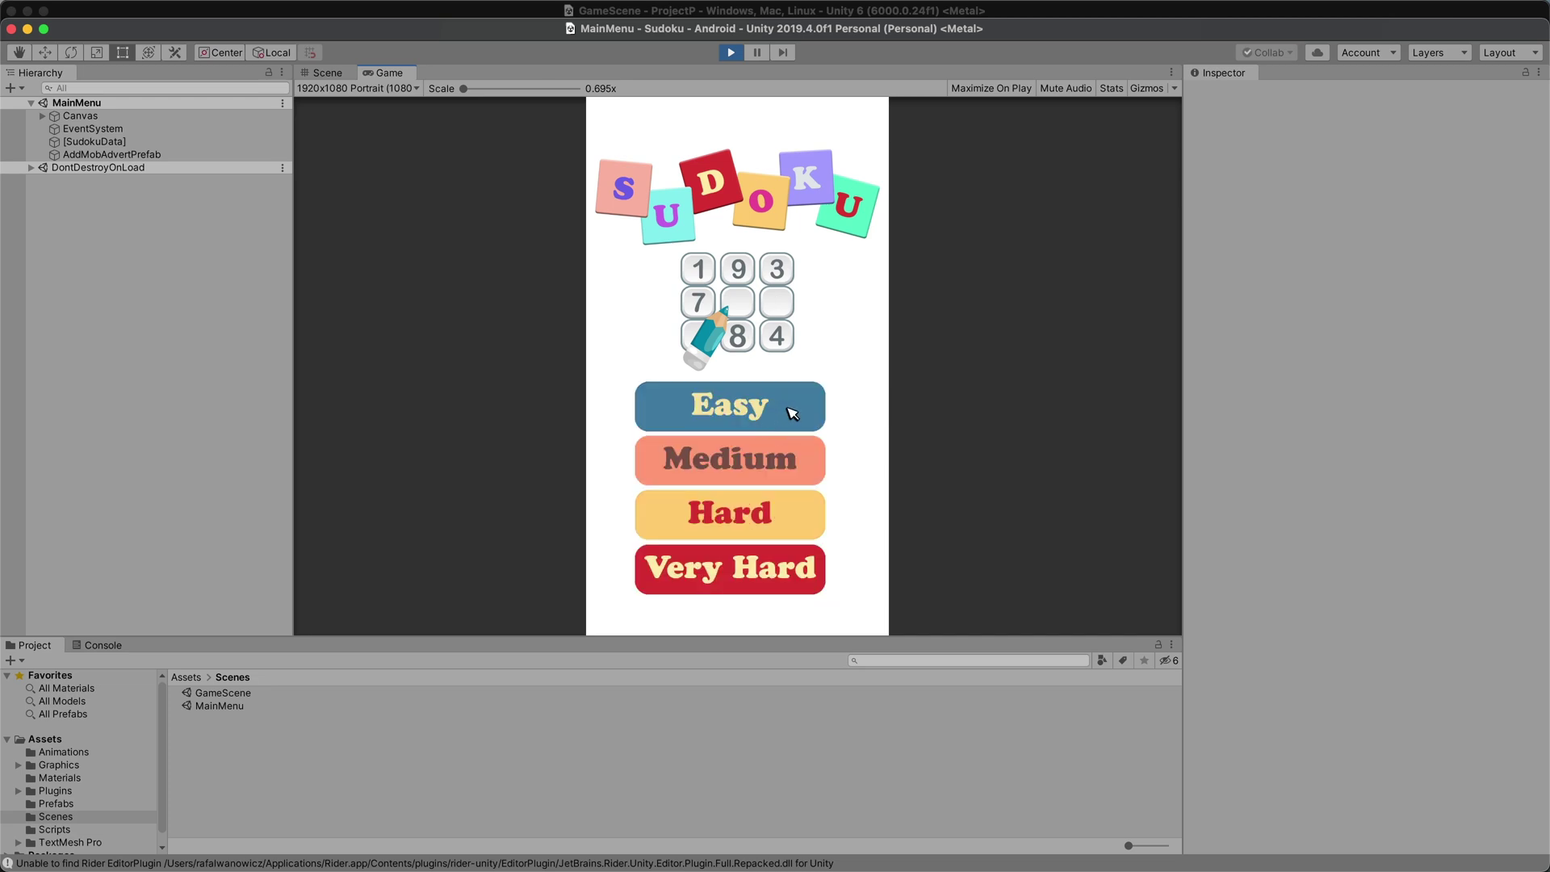
pyautogui.click(772, 418)
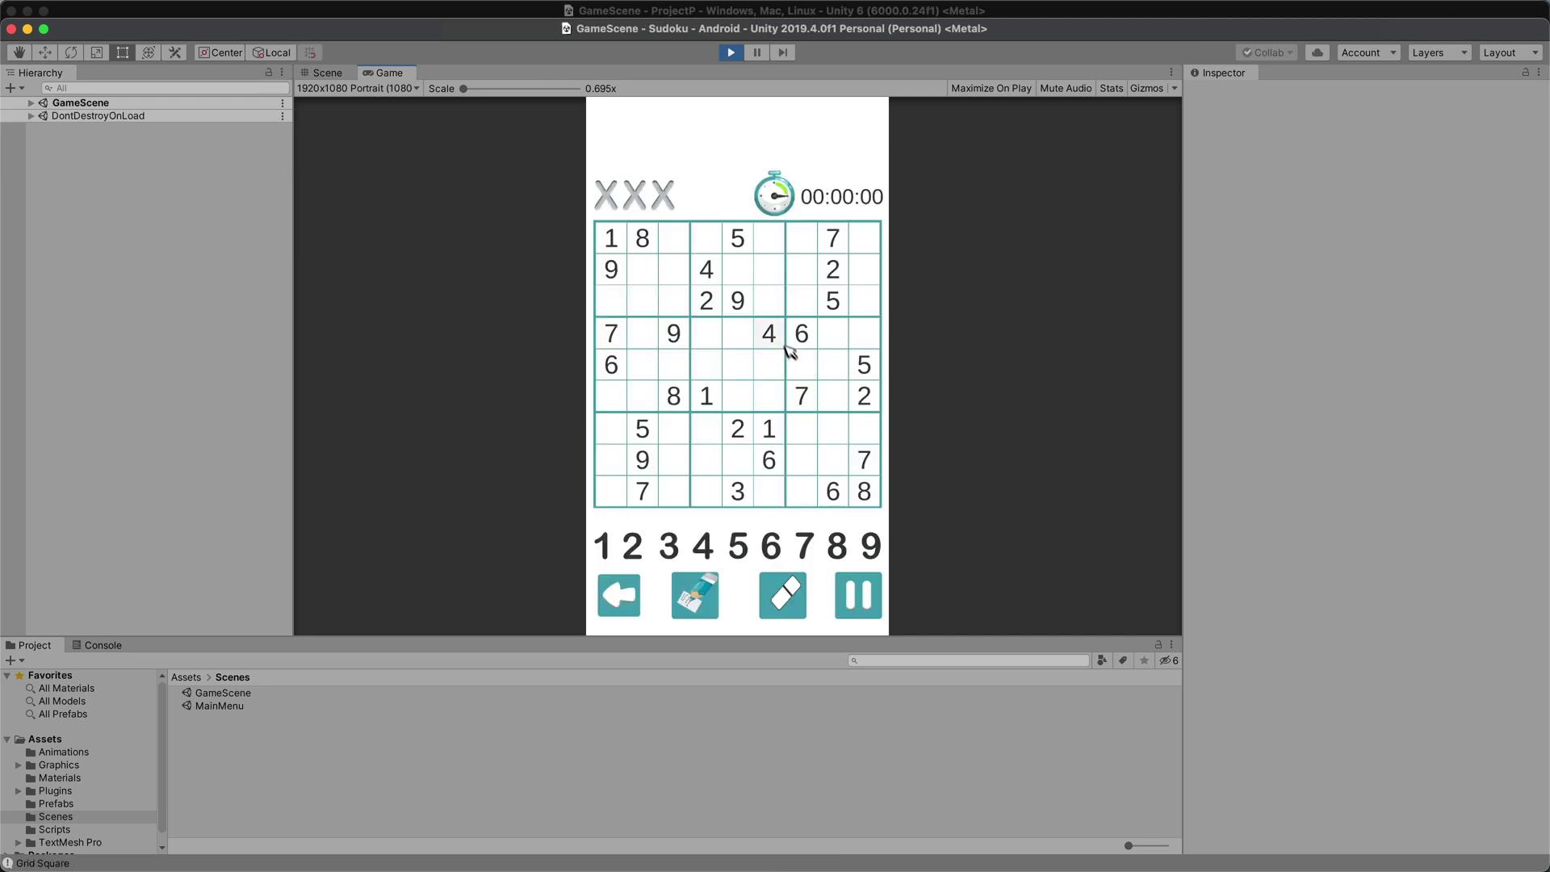
pyautogui.click(737, 376)
pyautogui.click(739, 548)
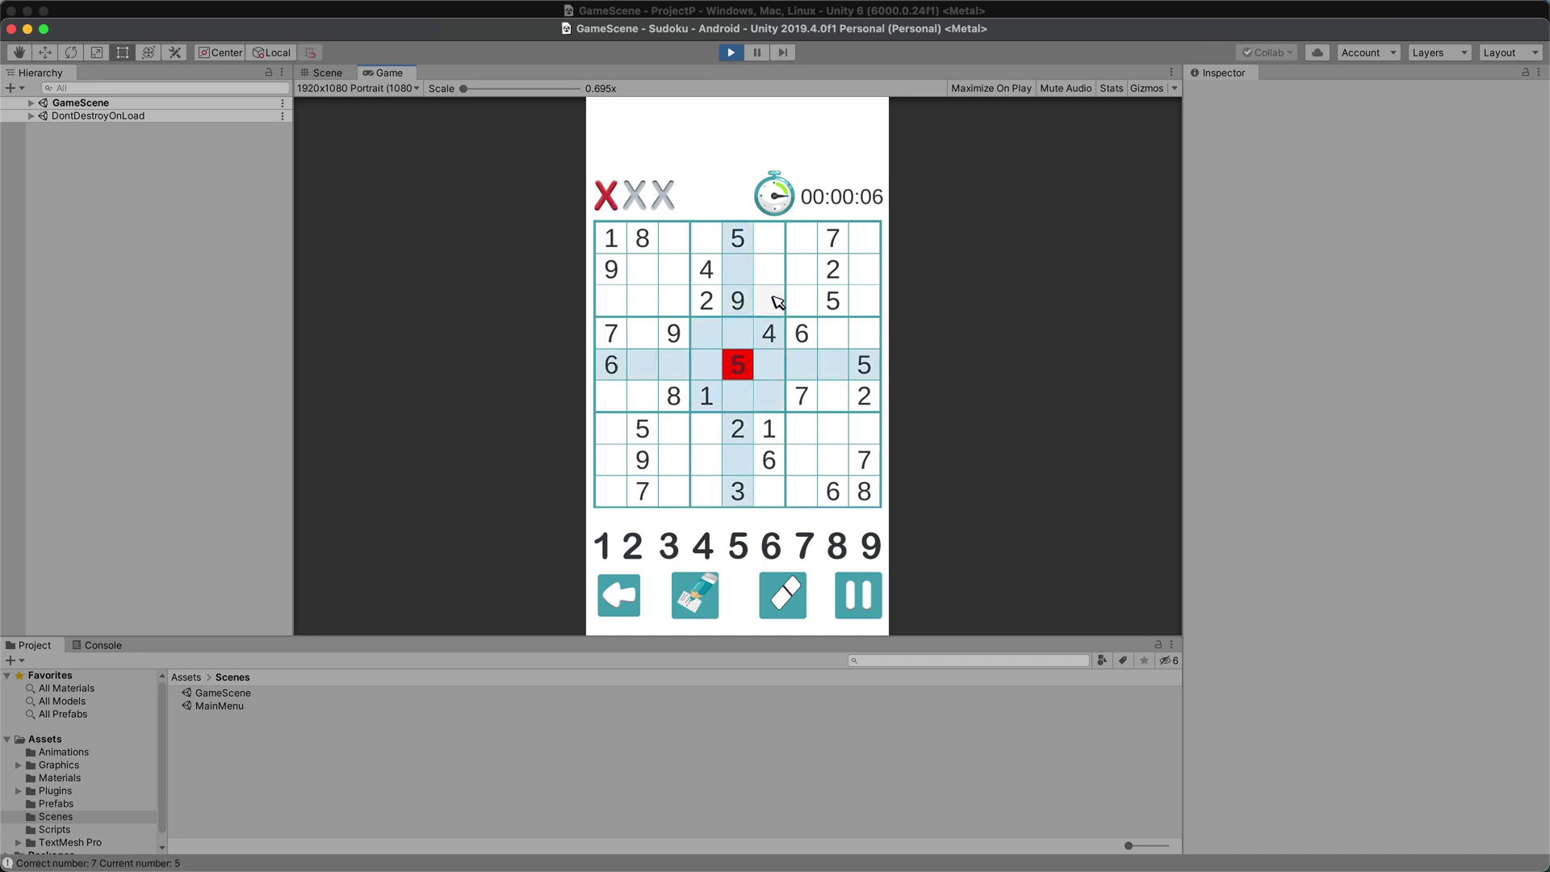
# Work through the empty top-left box cells in rows 1–3 to enter 2, 6 and 3.
pyautogui.click(678, 240)
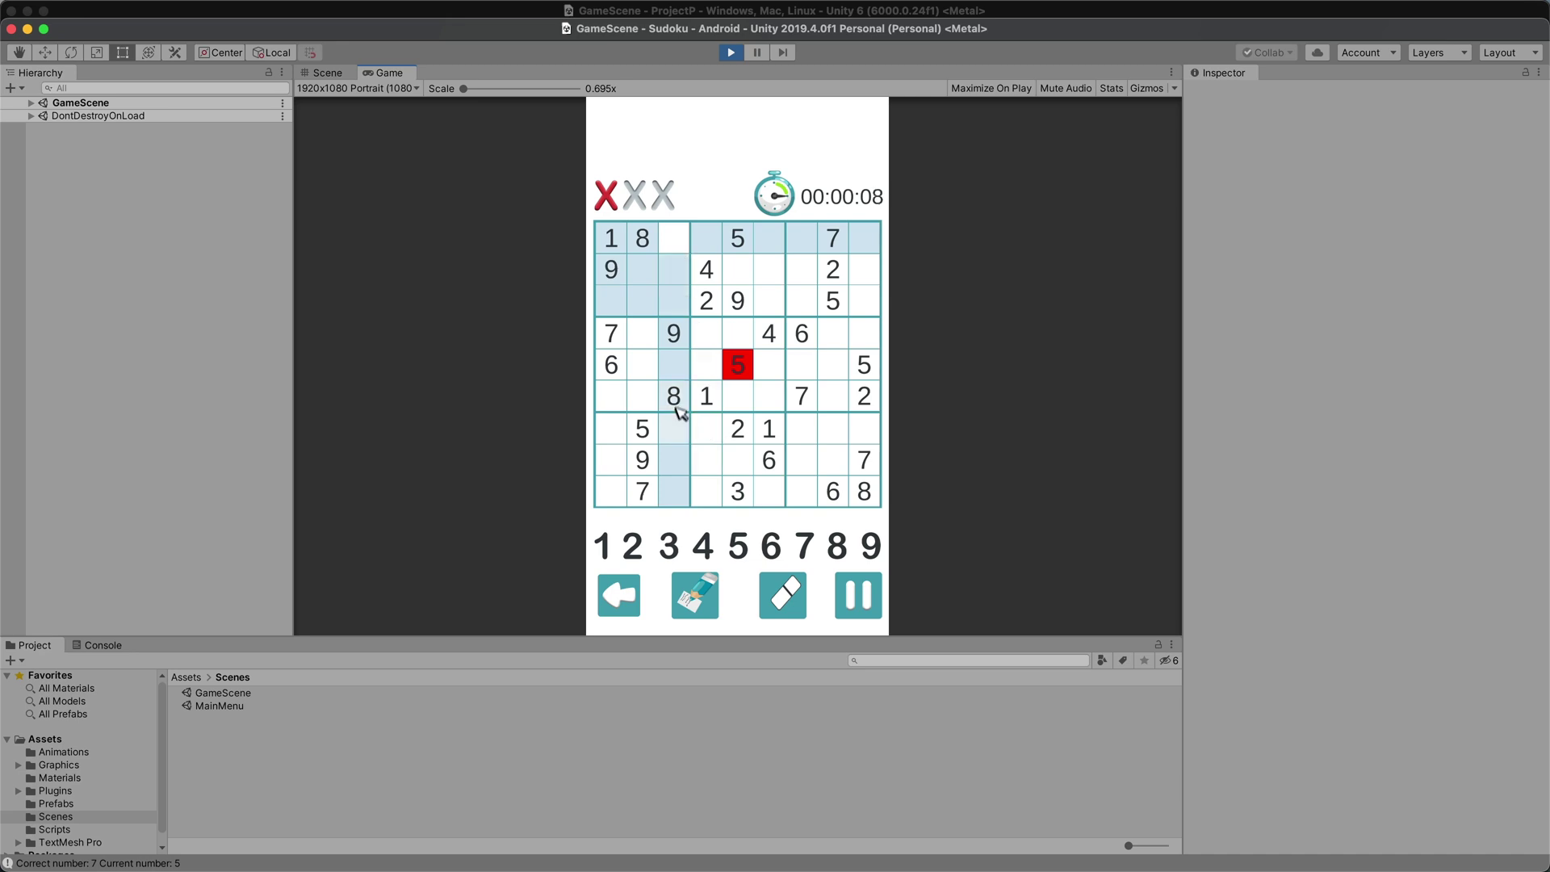
pyautogui.click(676, 273)
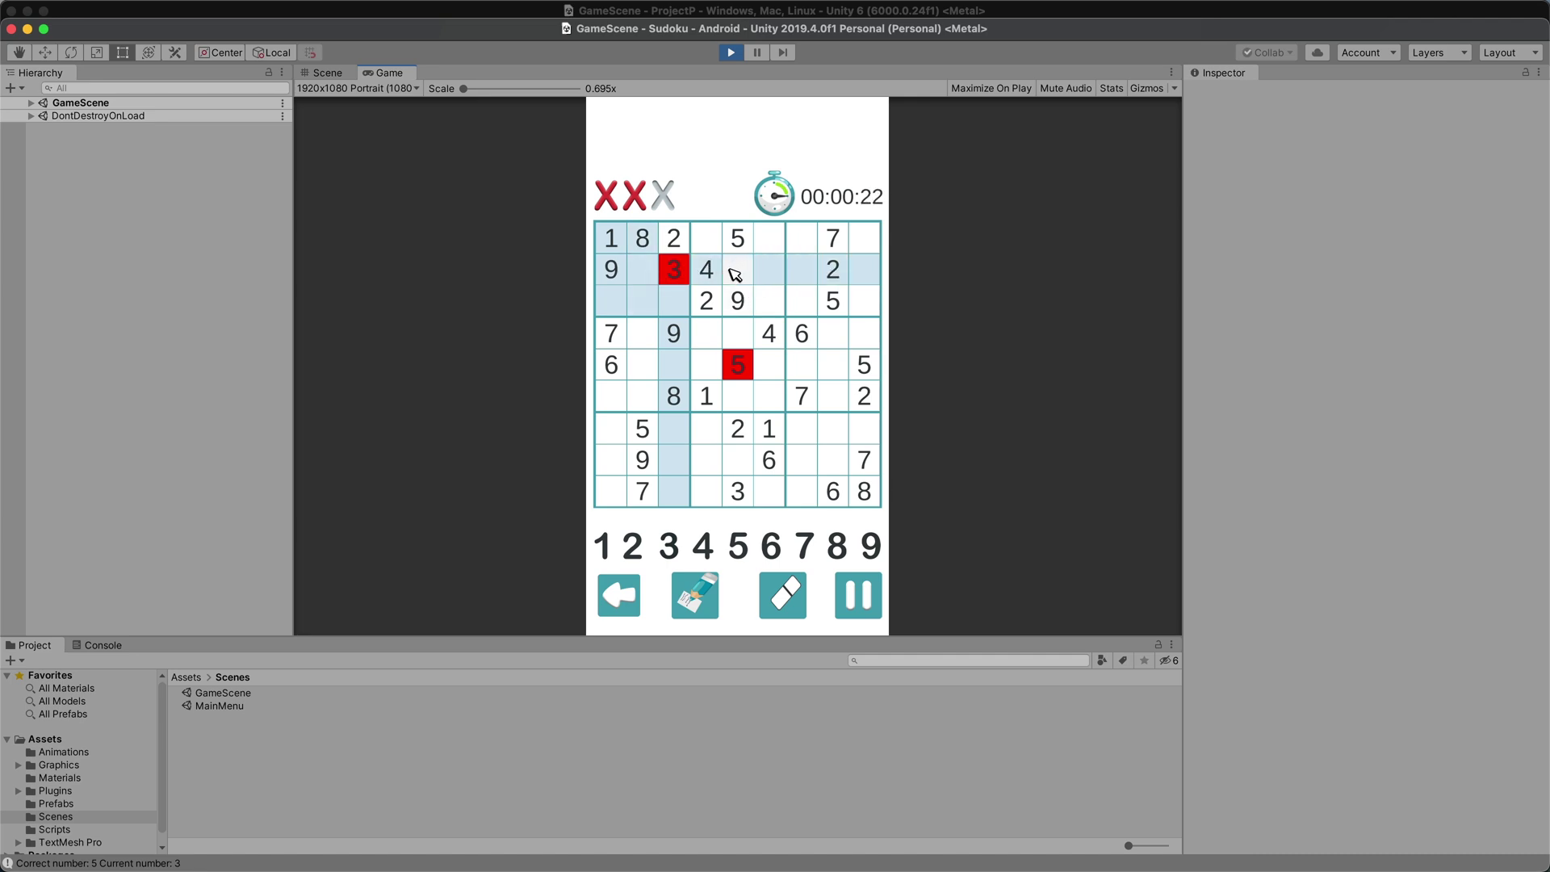
pyautogui.click(649, 275)
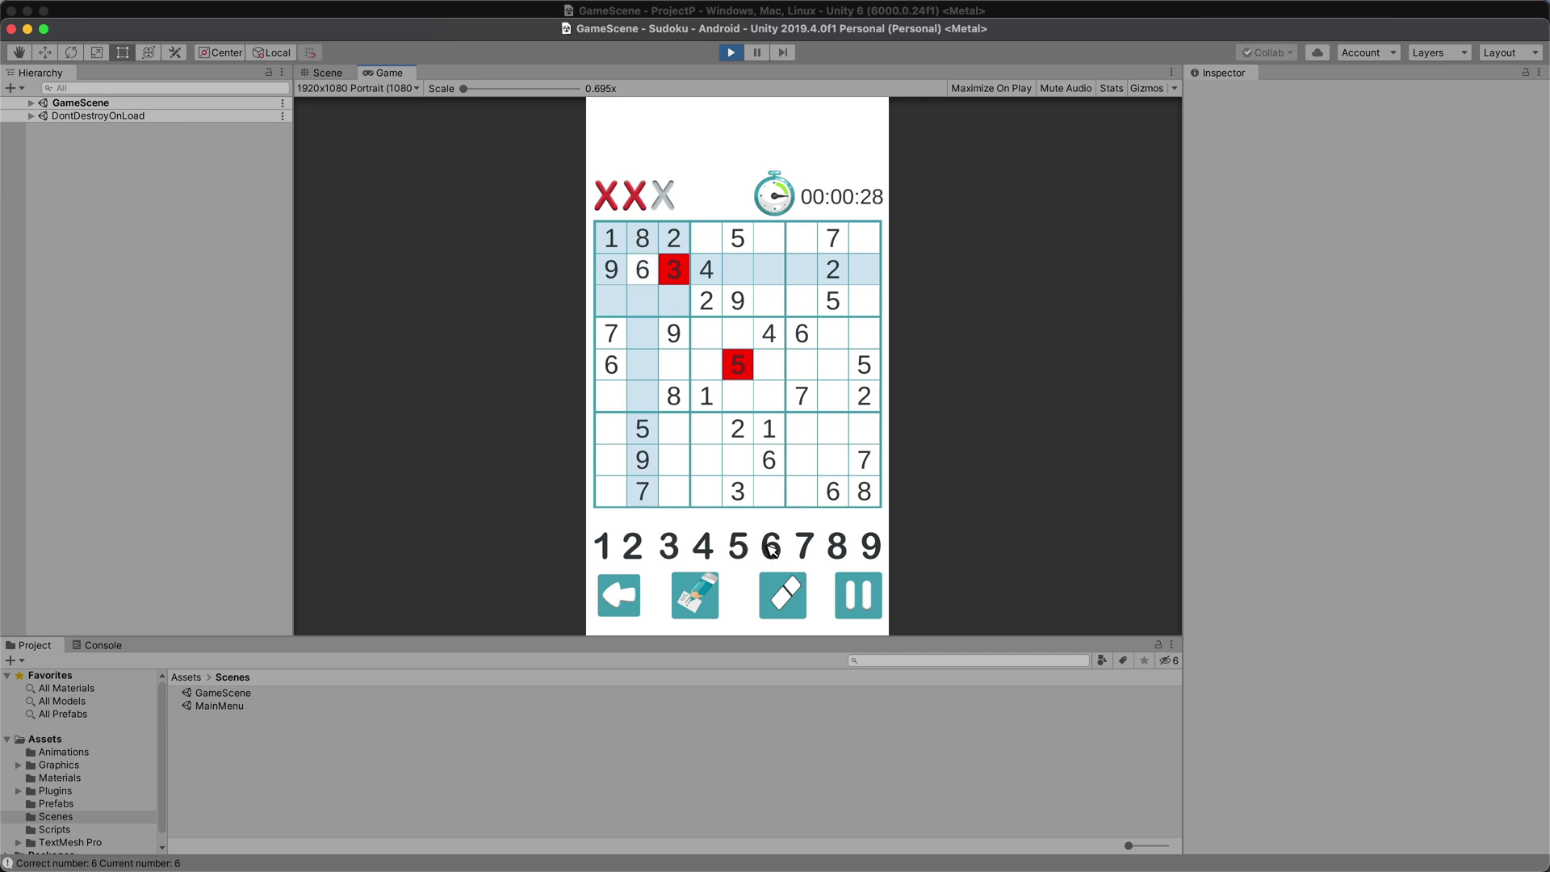
pyautogui.click(653, 314)
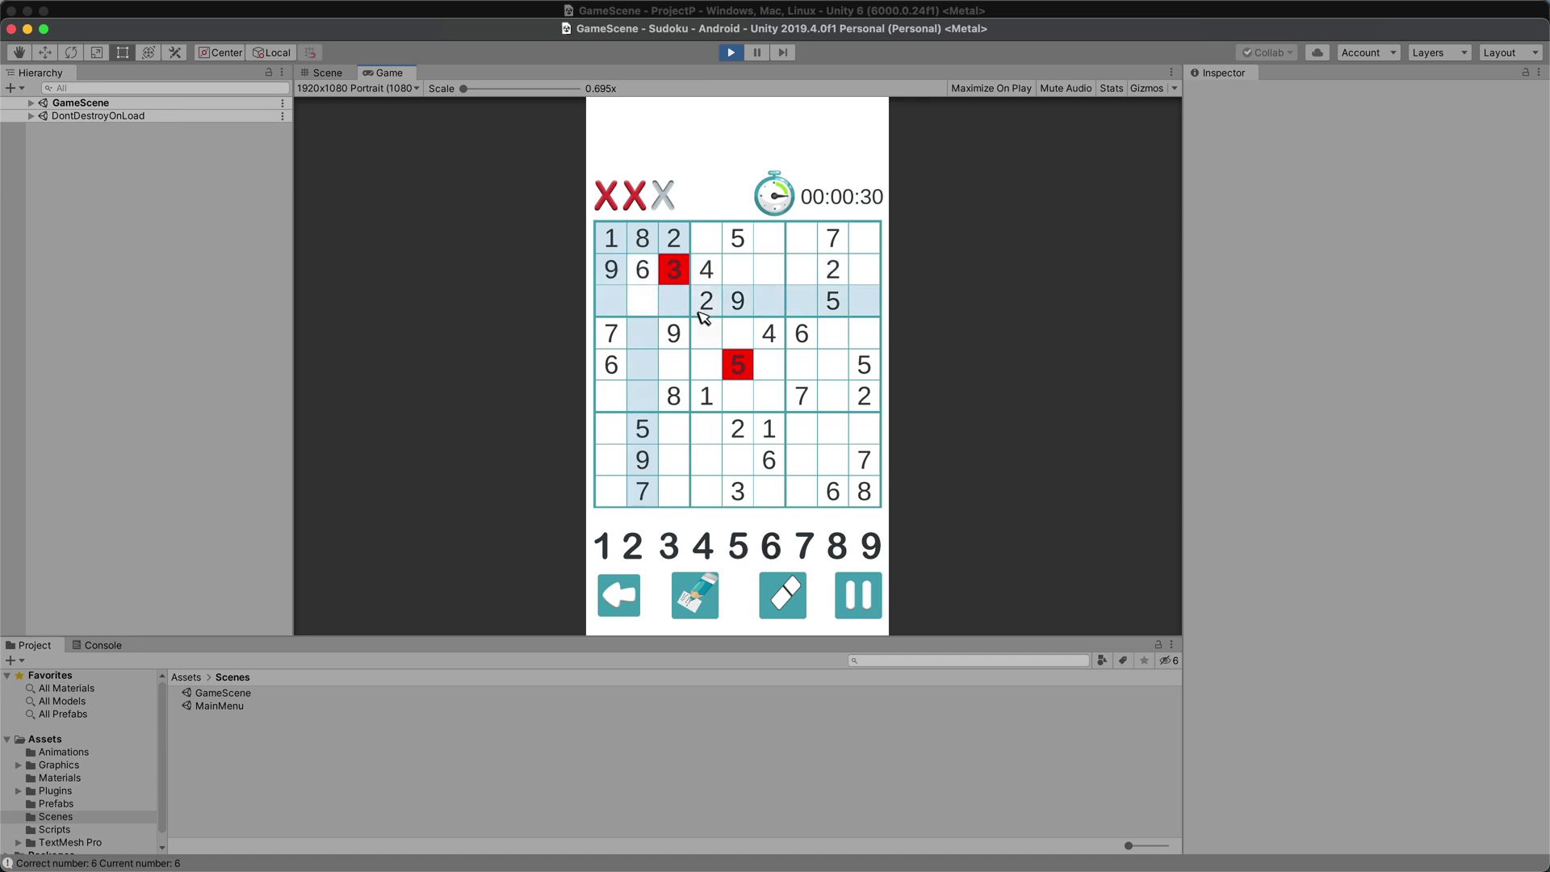
pyautogui.click(676, 276)
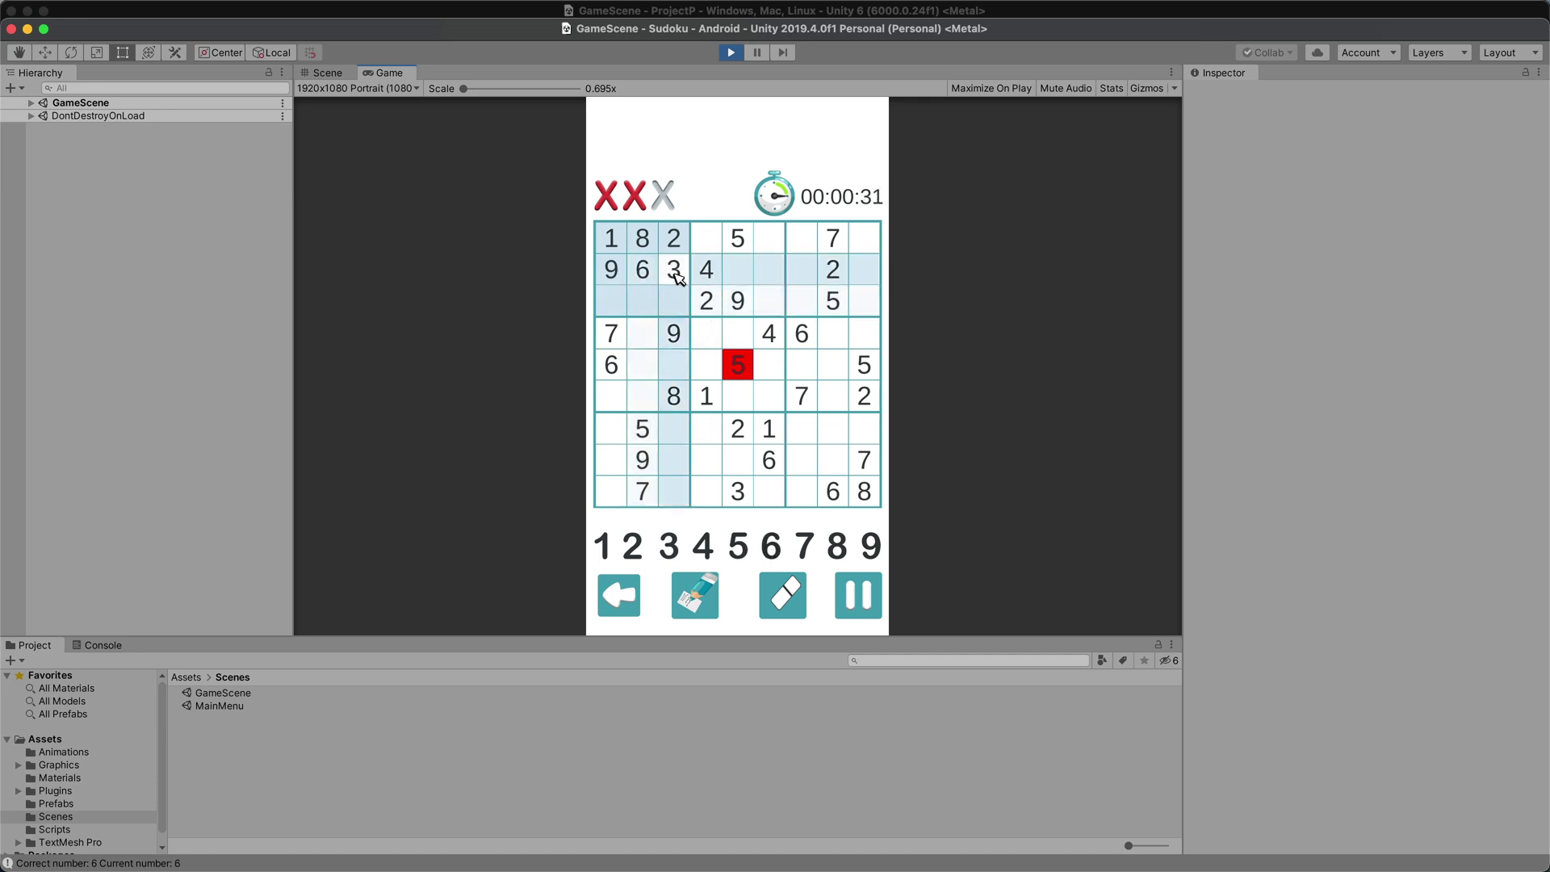
pyautogui.click(712, 297)
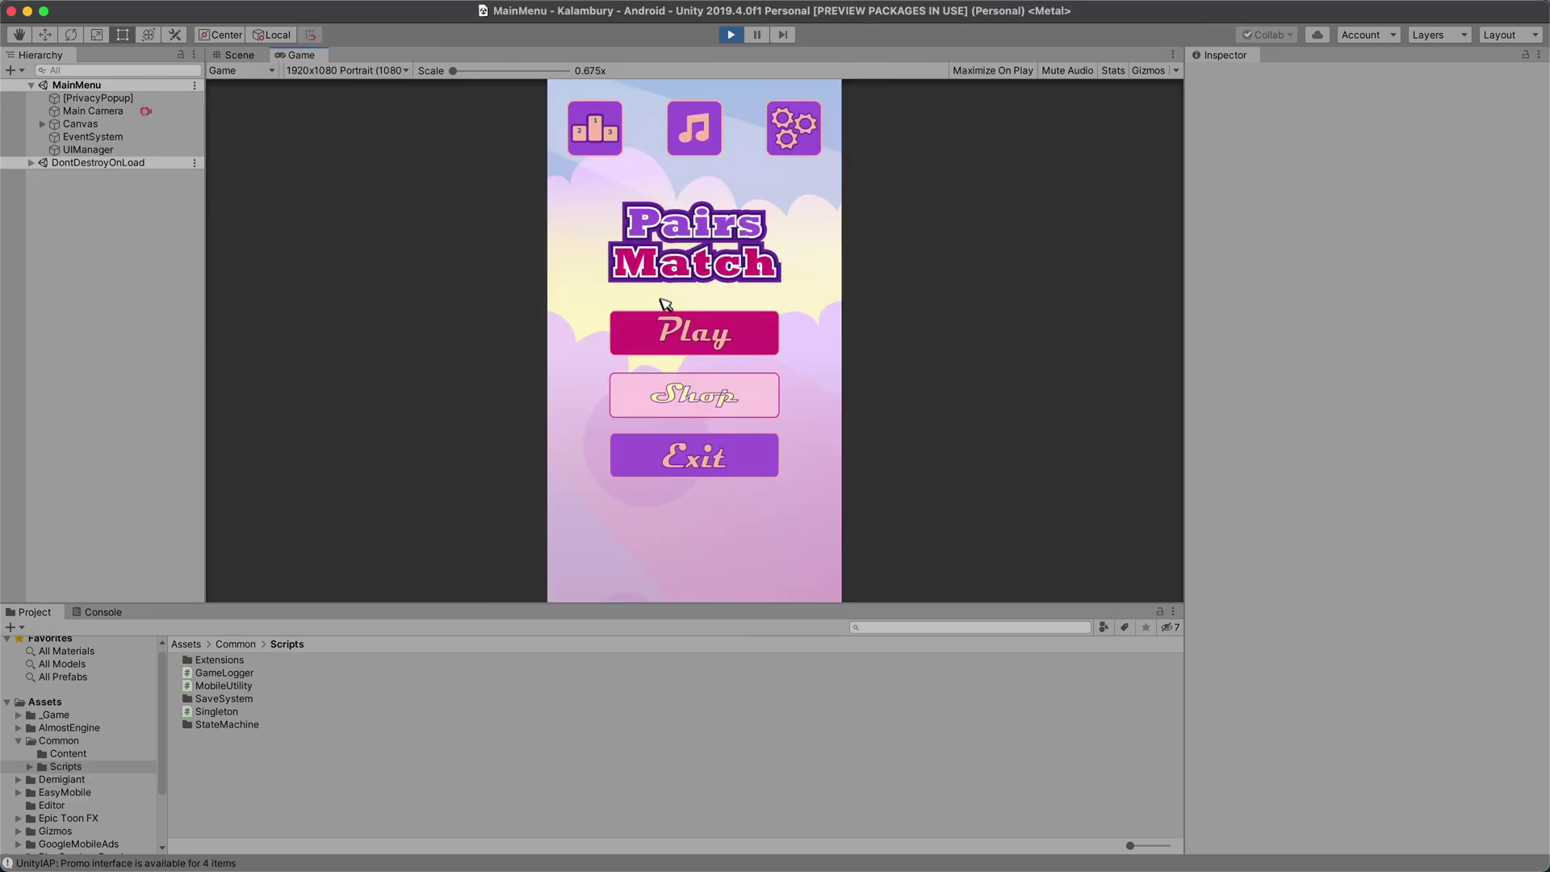
# Centre the fruits category and start a Pairs Match game with 20 pairs.
pyautogui.click(682, 325)
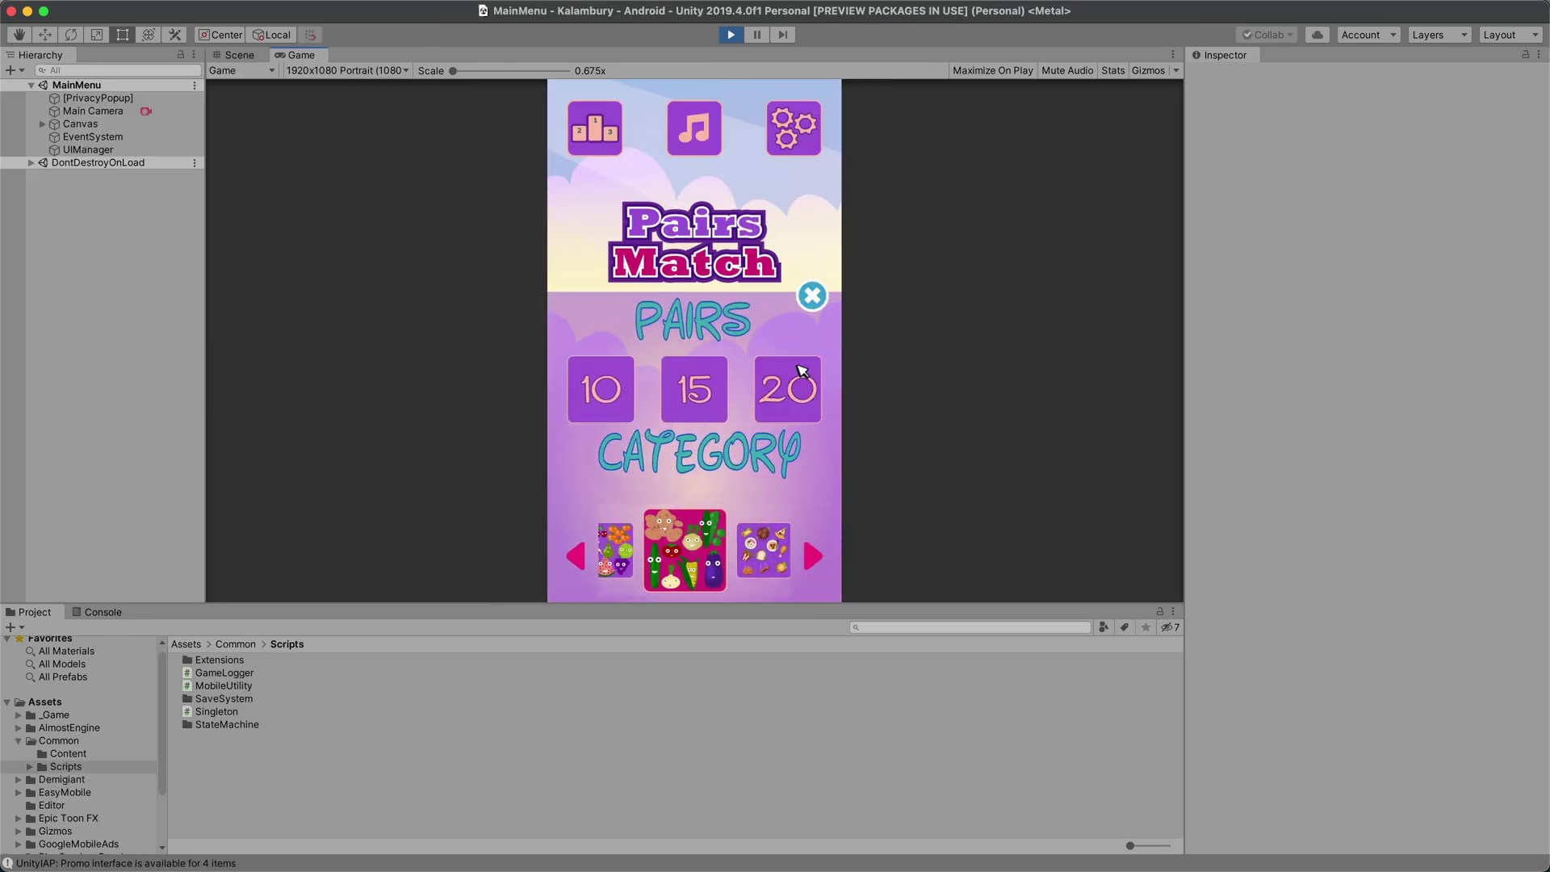
pyautogui.click(813, 557)
pyautogui.click(814, 557)
pyautogui.click(577, 557)
pyautogui.click(576, 557)
pyautogui.click(576, 557)
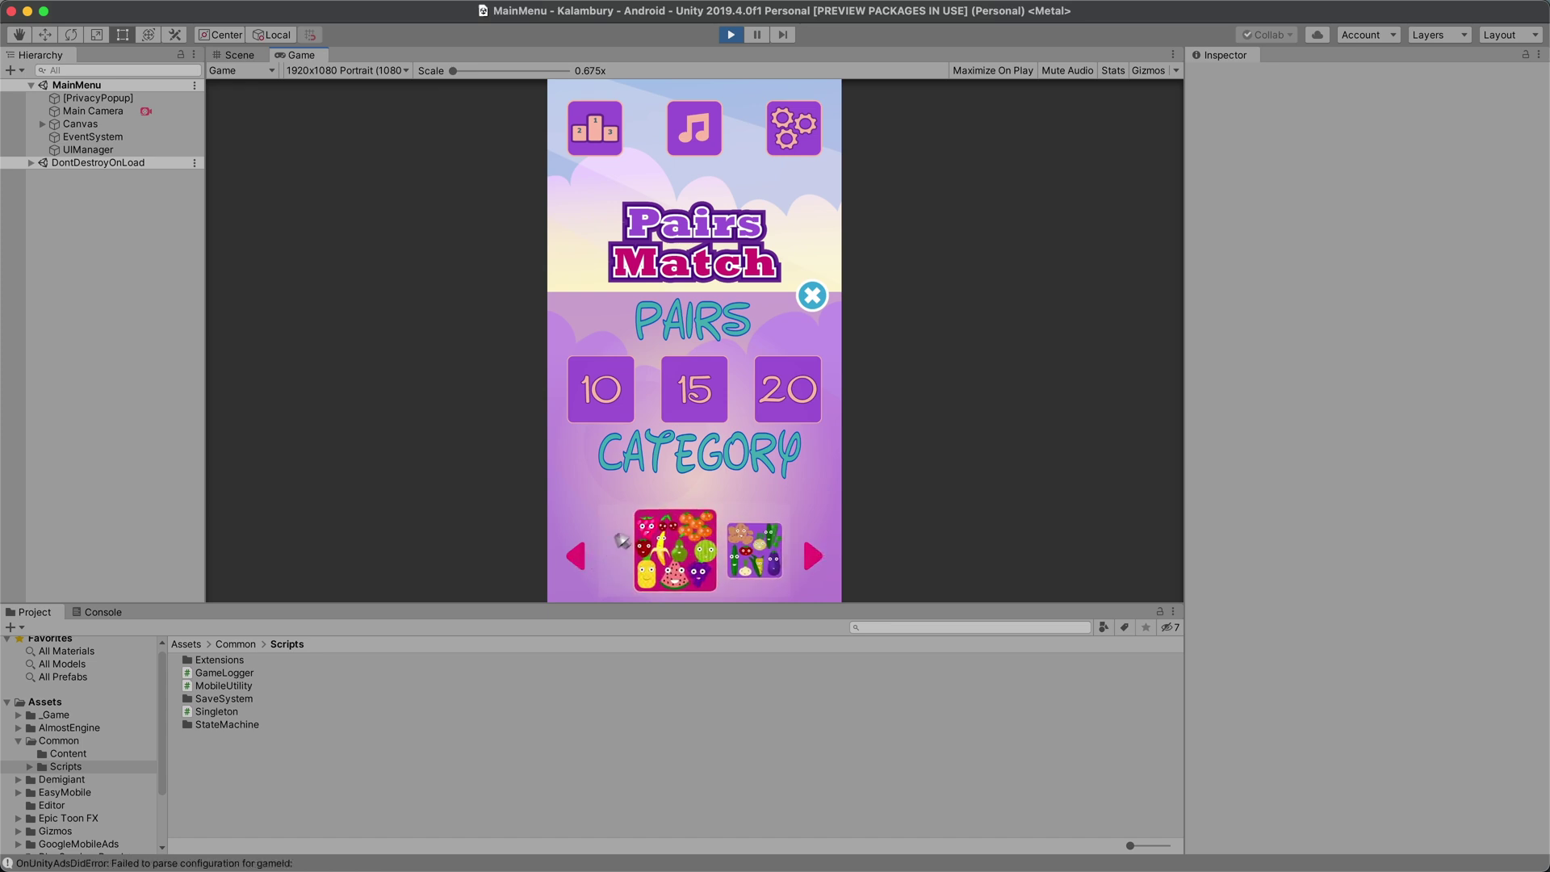
pyautogui.click(738, 378)
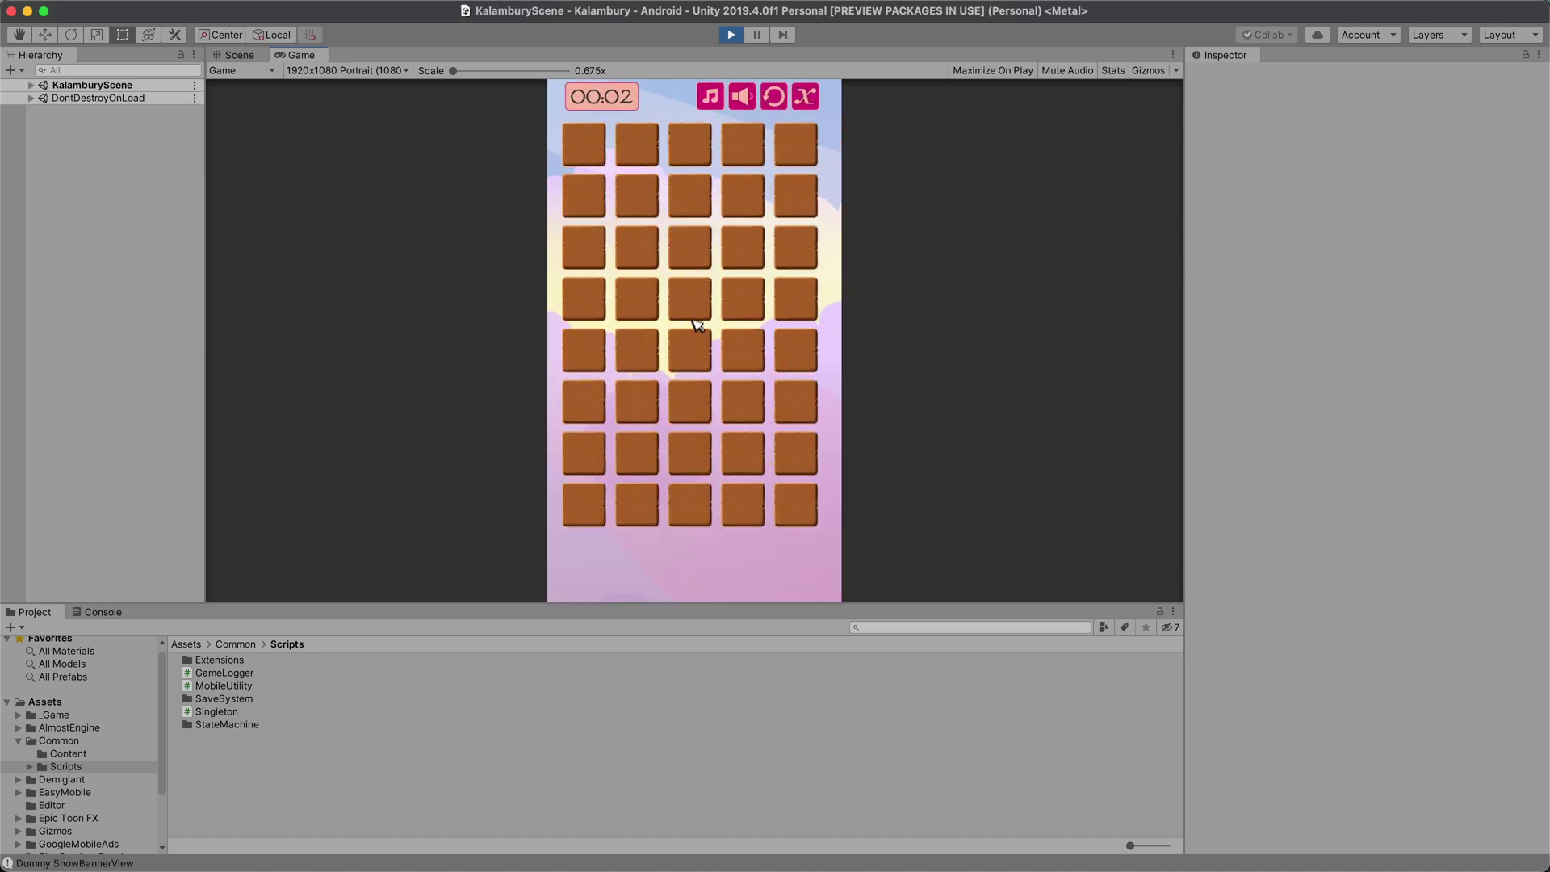
# Flip tiles revealing pears, melons, cherries and oranges while hunting for a melon match.
pyautogui.click(646, 252)
pyautogui.click(741, 247)
pyautogui.click(757, 203)
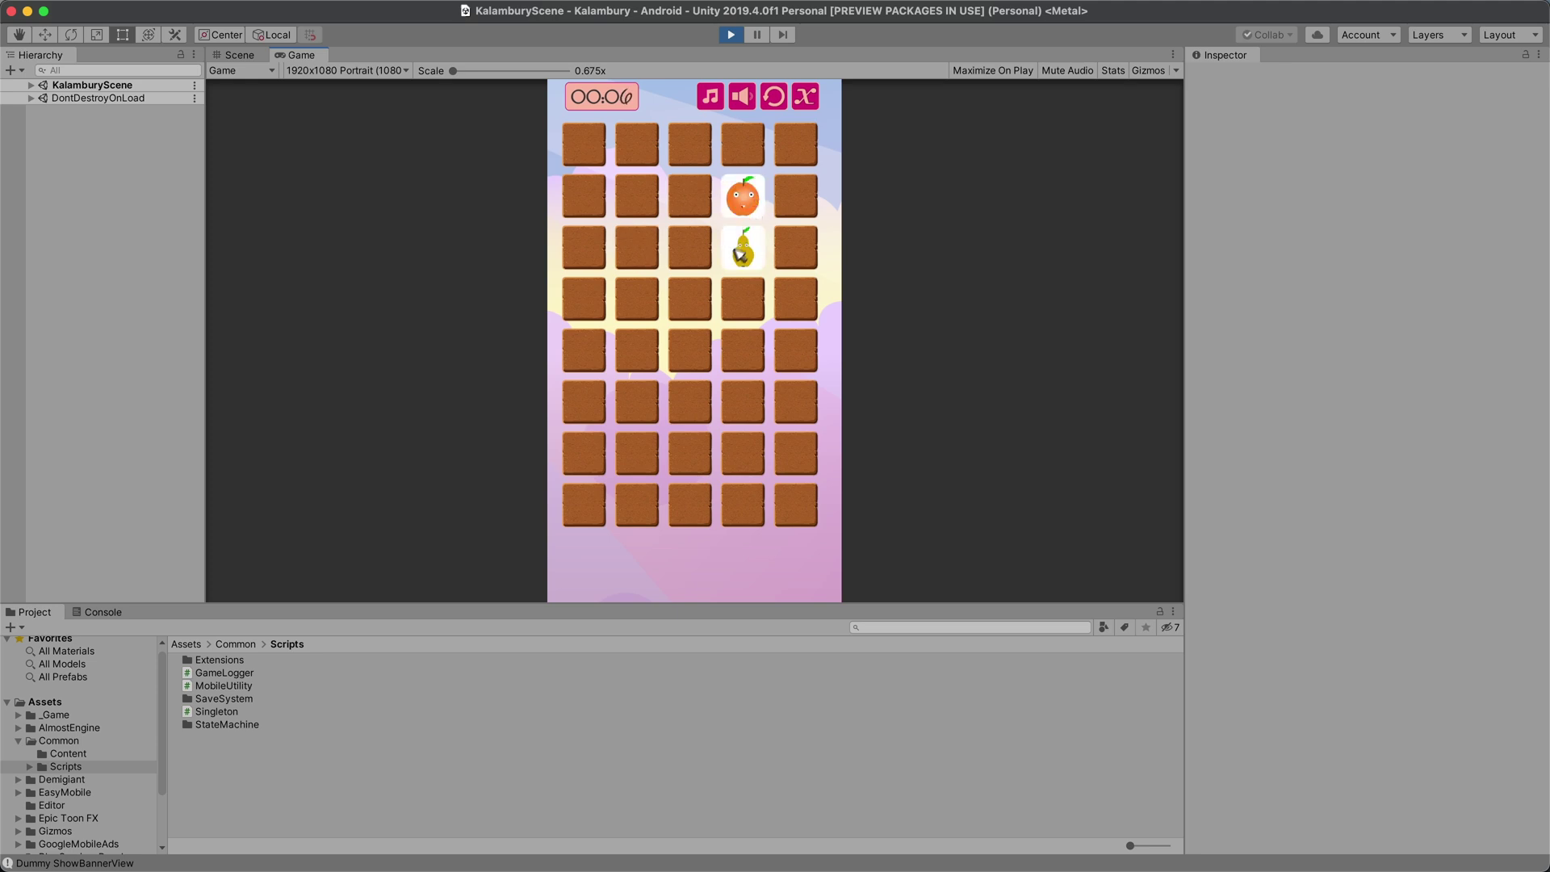
pyautogui.click(694, 263)
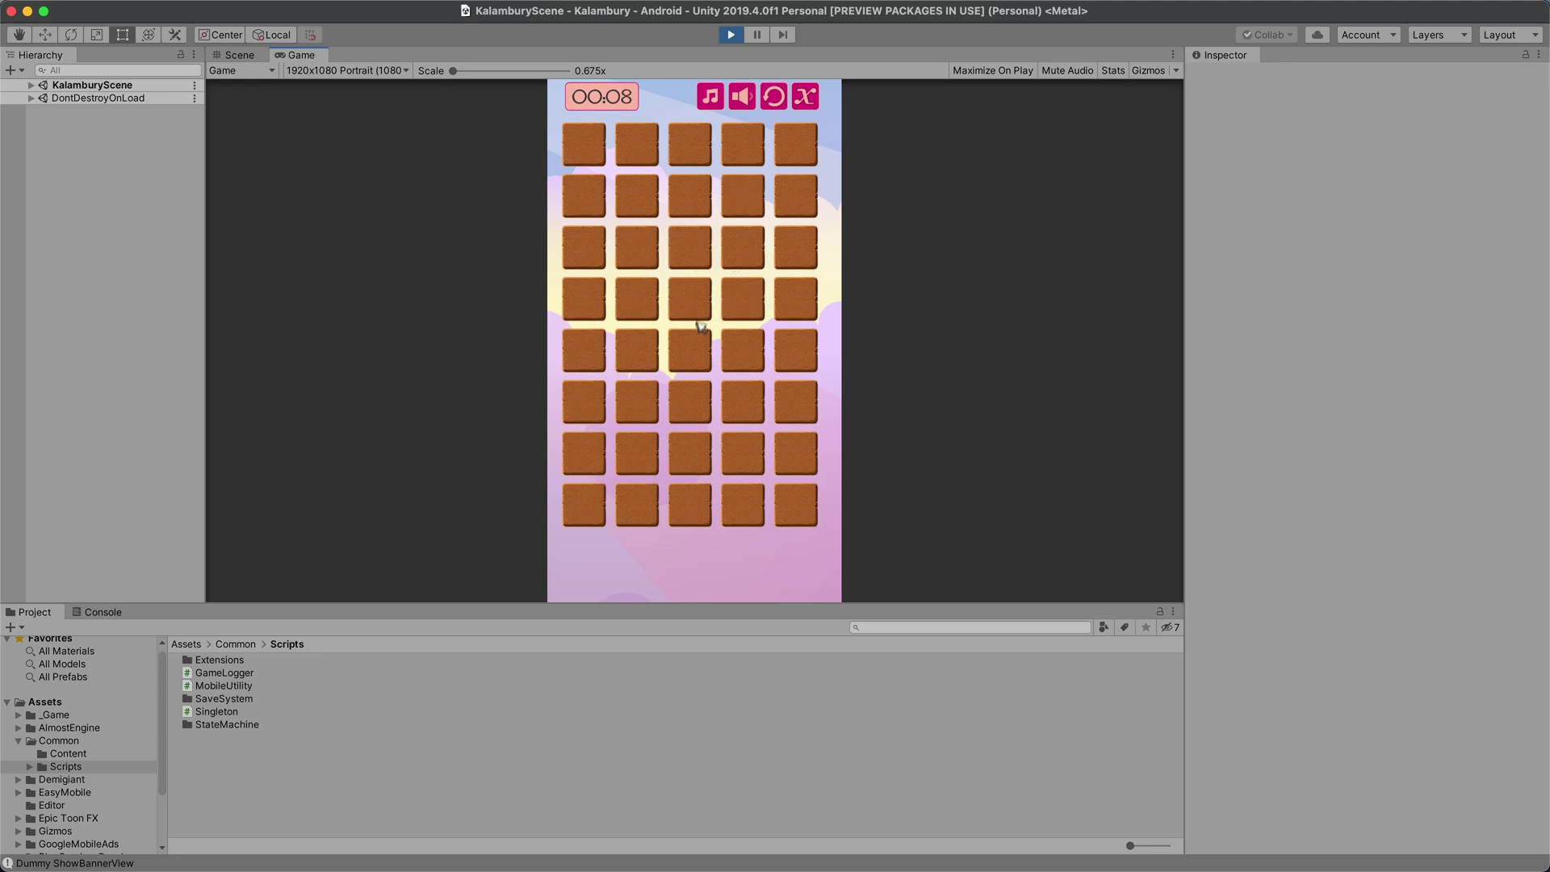
pyautogui.click(689, 278)
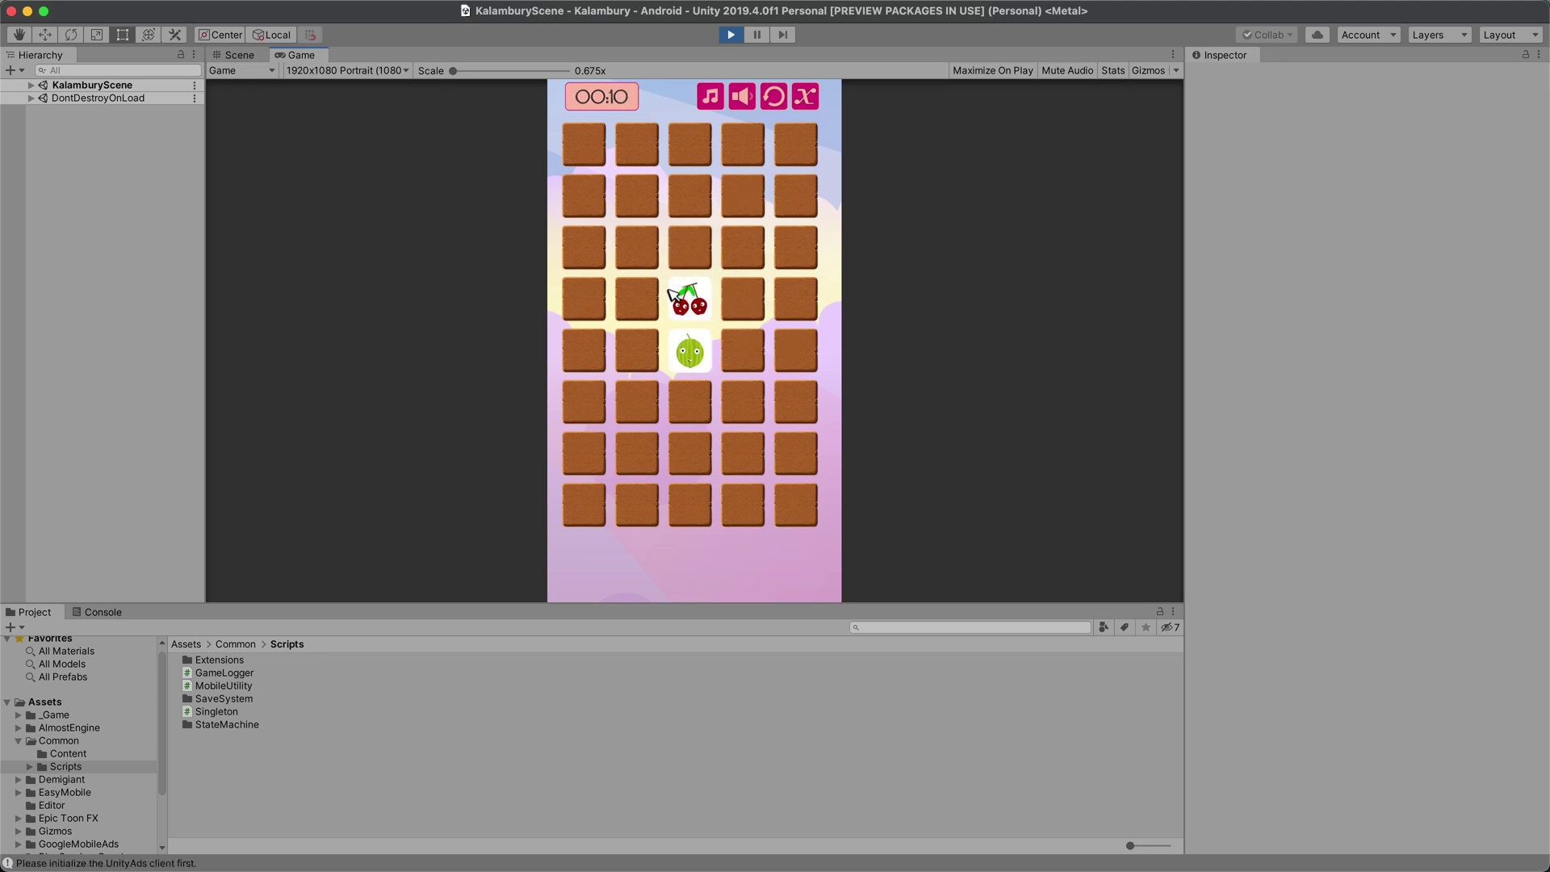
pyautogui.click(685, 248)
pyautogui.click(697, 339)
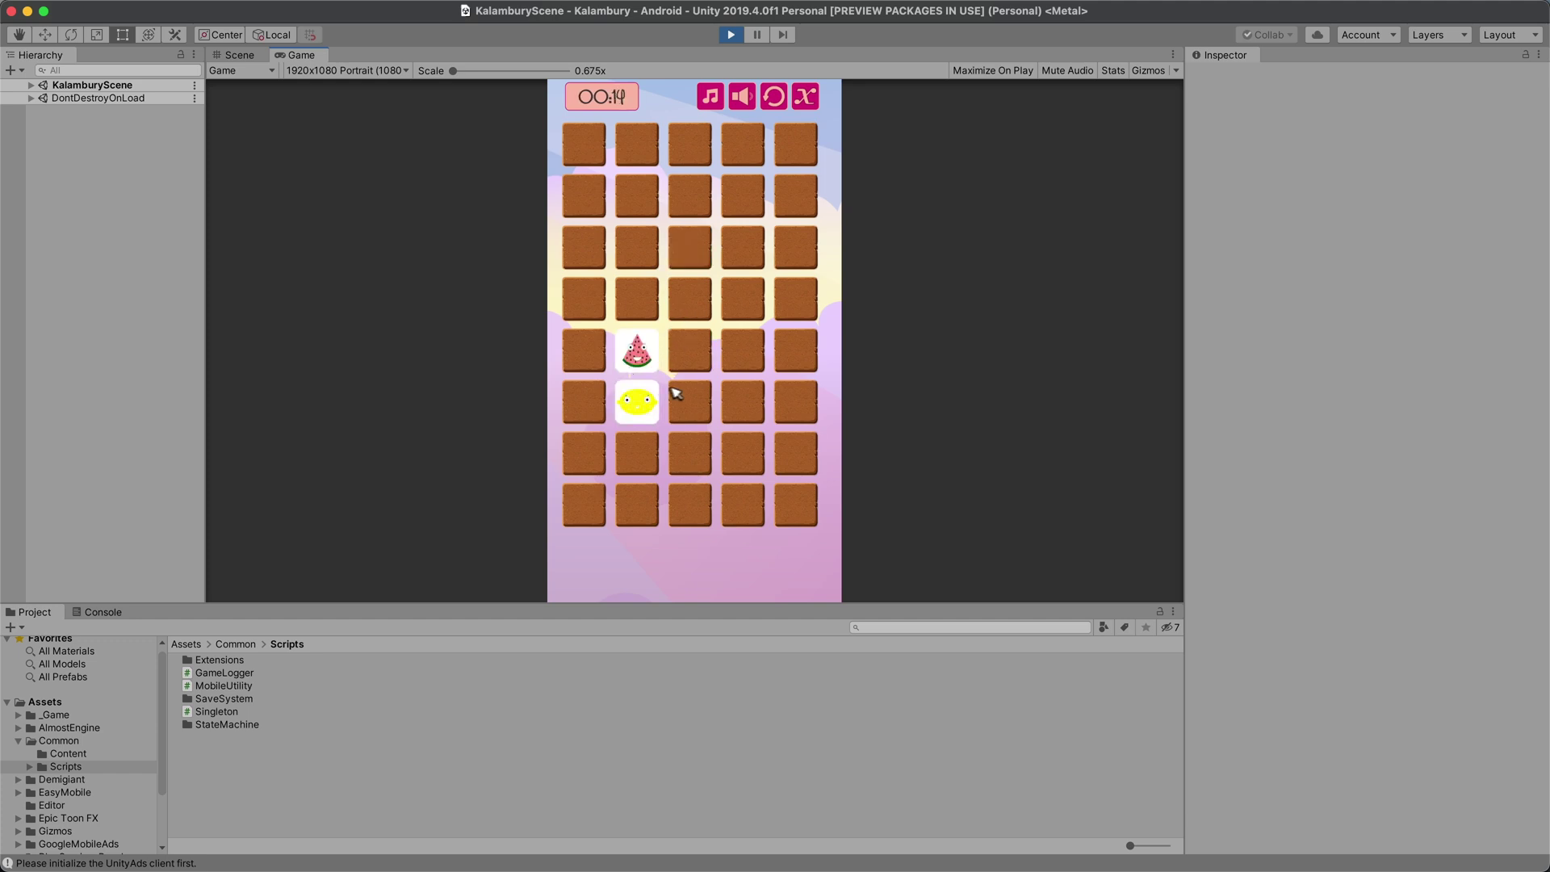
pyautogui.click(628, 309)
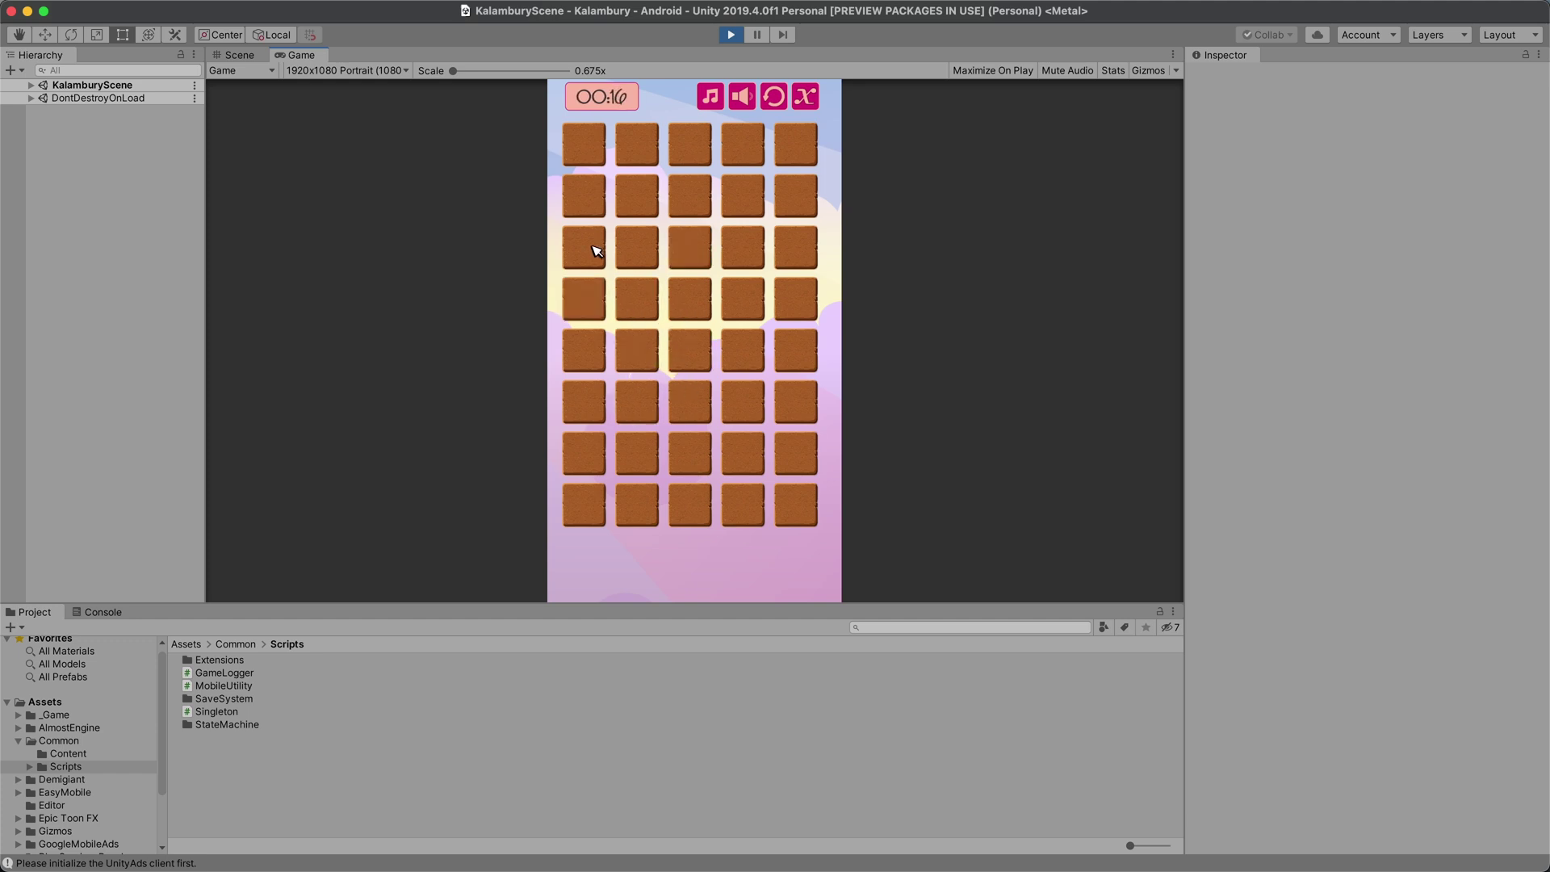
pyautogui.click(628, 252)
pyautogui.click(650, 197)
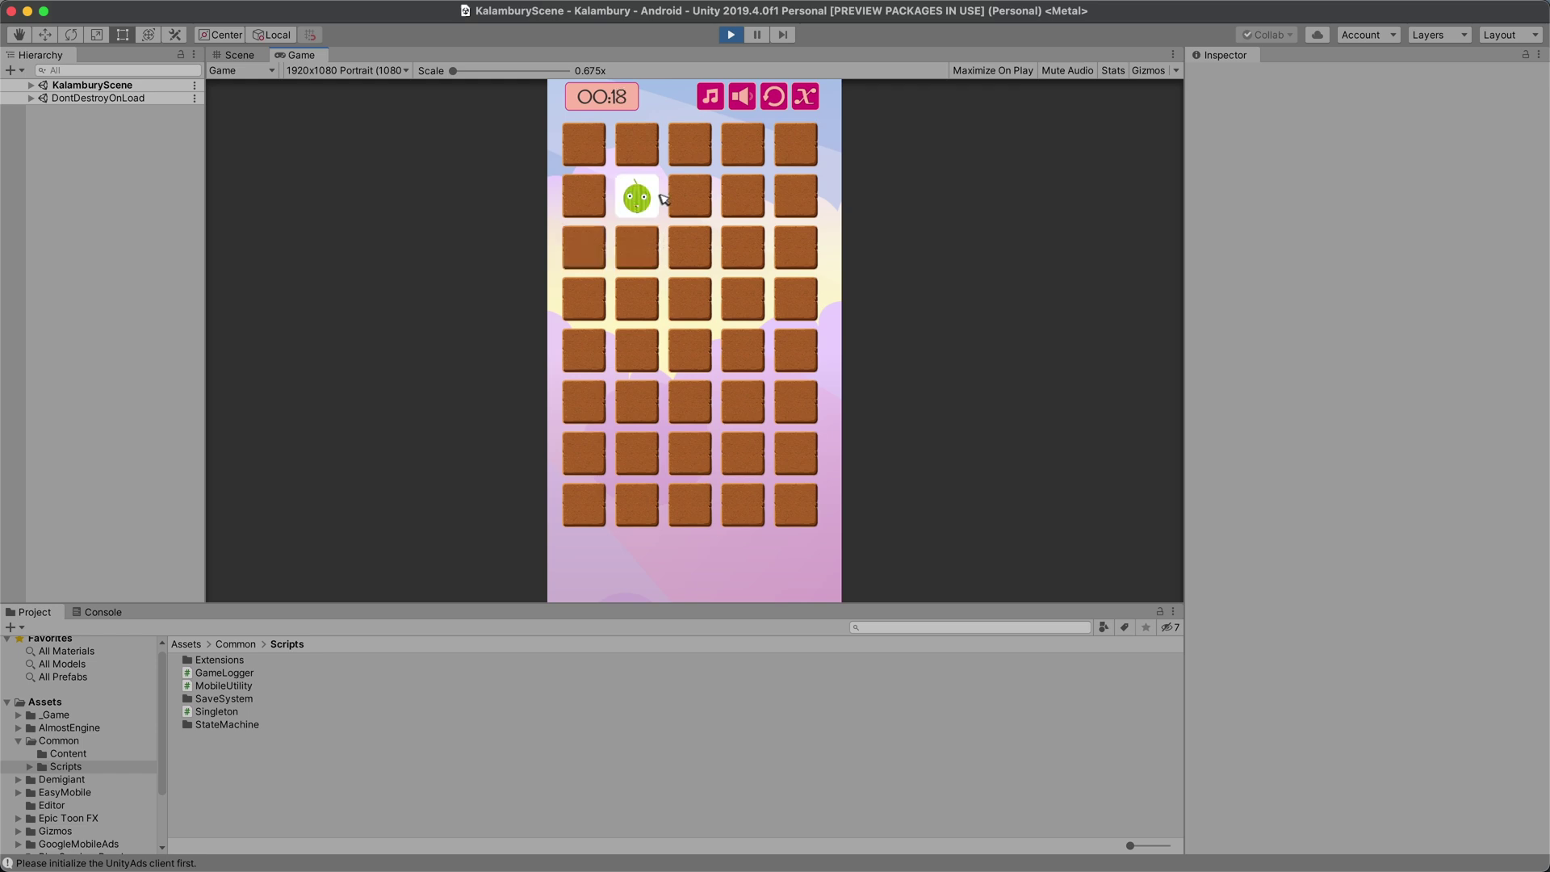
pyautogui.click(696, 345)
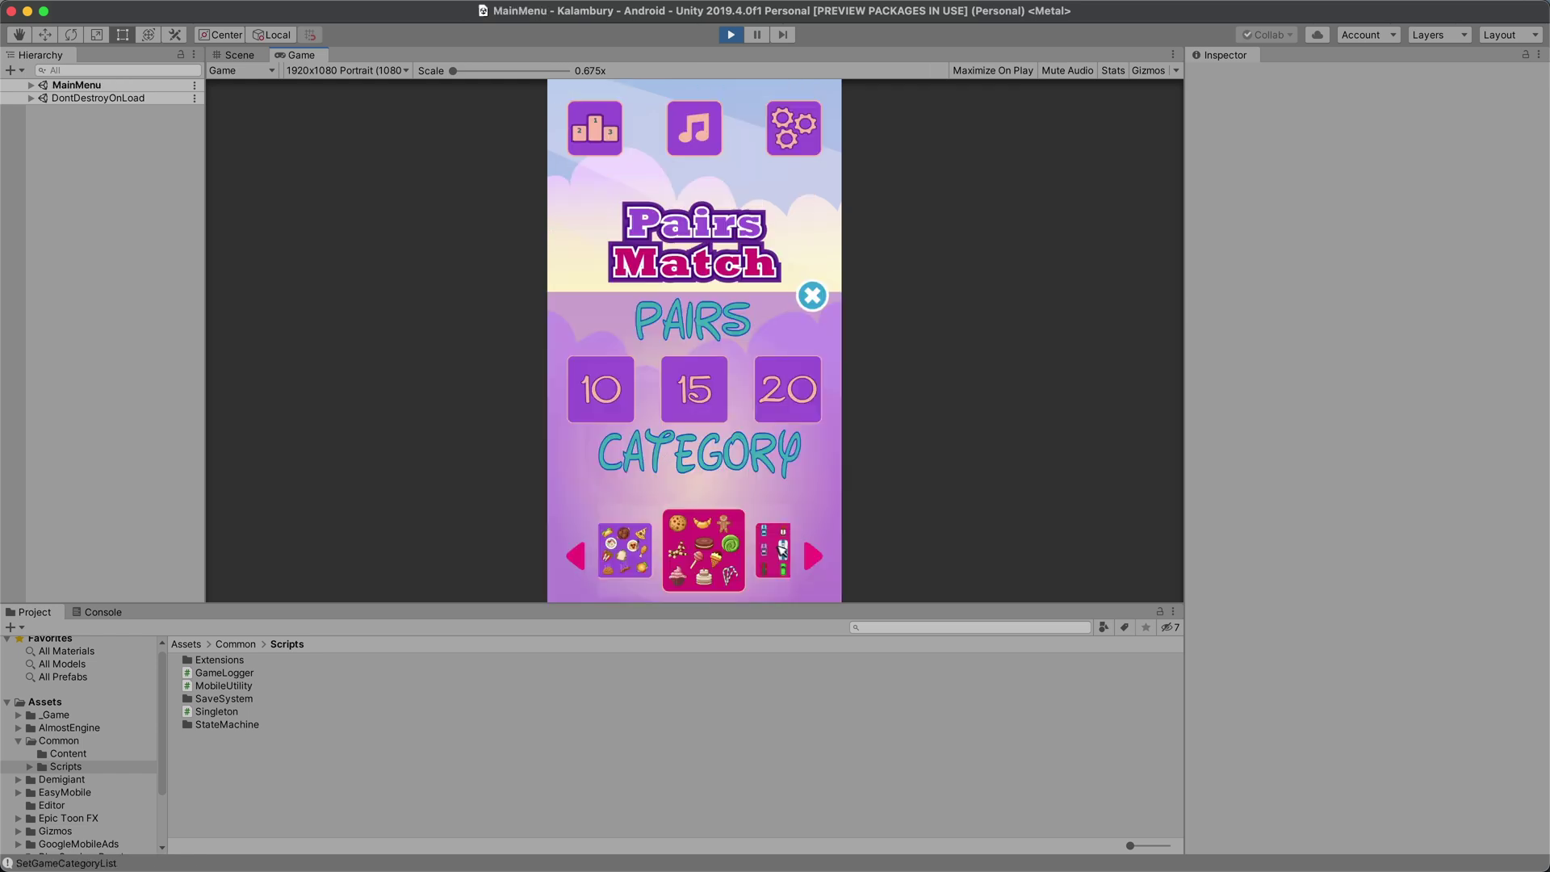
# Start a 10-pair Pairs Match round and flip the first tiles to reveal cars.
pyautogui.click(767, 389)
pyautogui.click(621, 391)
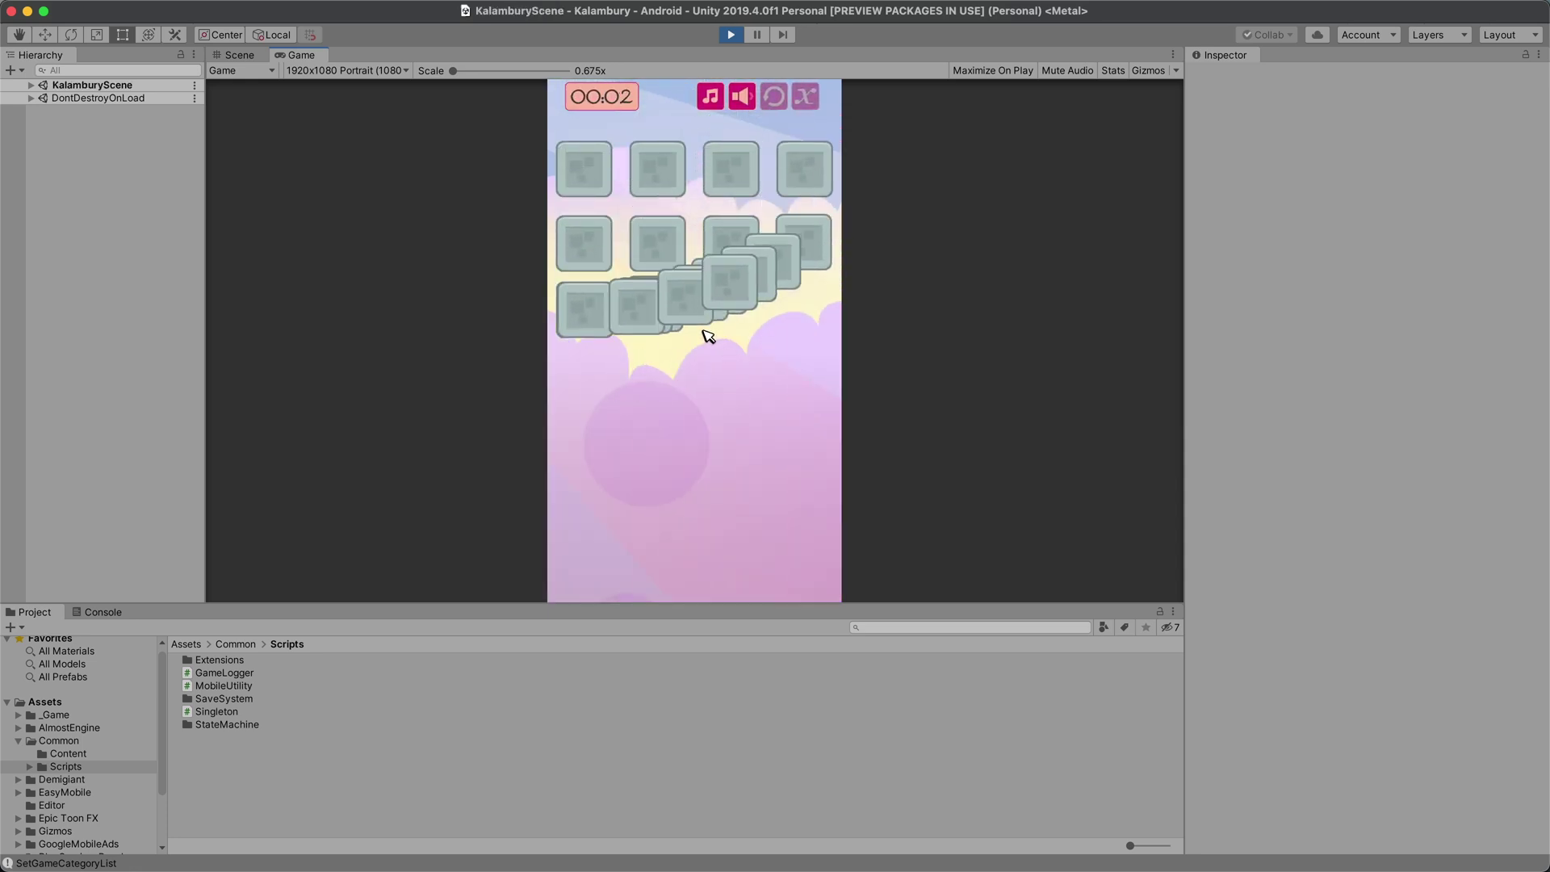
pyautogui.click(674, 260)
pyautogui.click(730, 259)
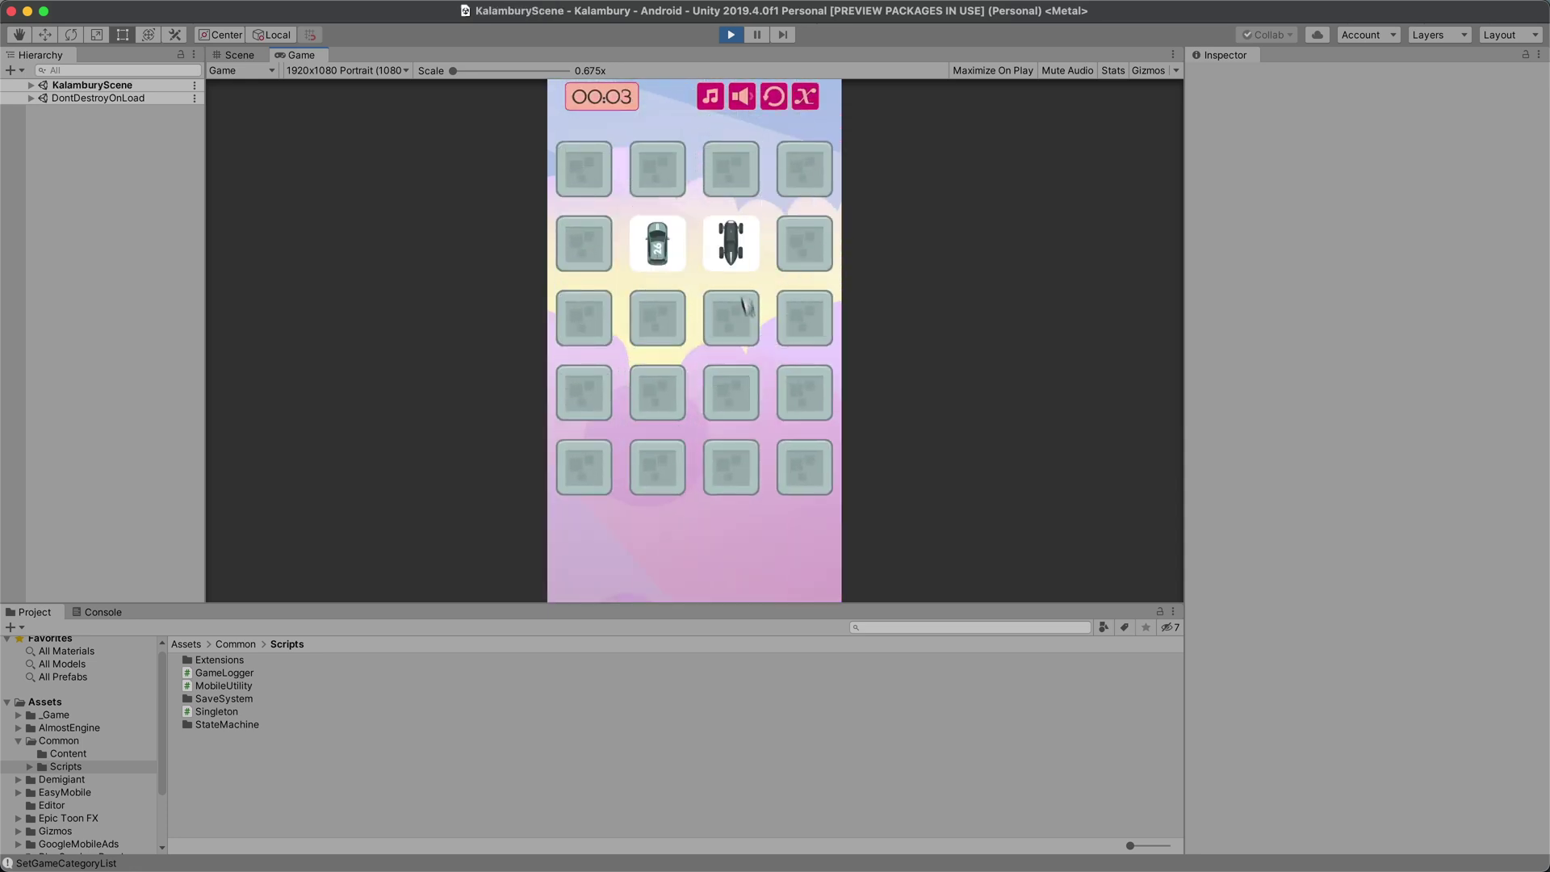
pyautogui.click(743, 342)
pyautogui.click(743, 411)
# Keep flipping tiles across the grid, including a taxi, hunting for a matching car pair.
pyautogui.click(822, 387)
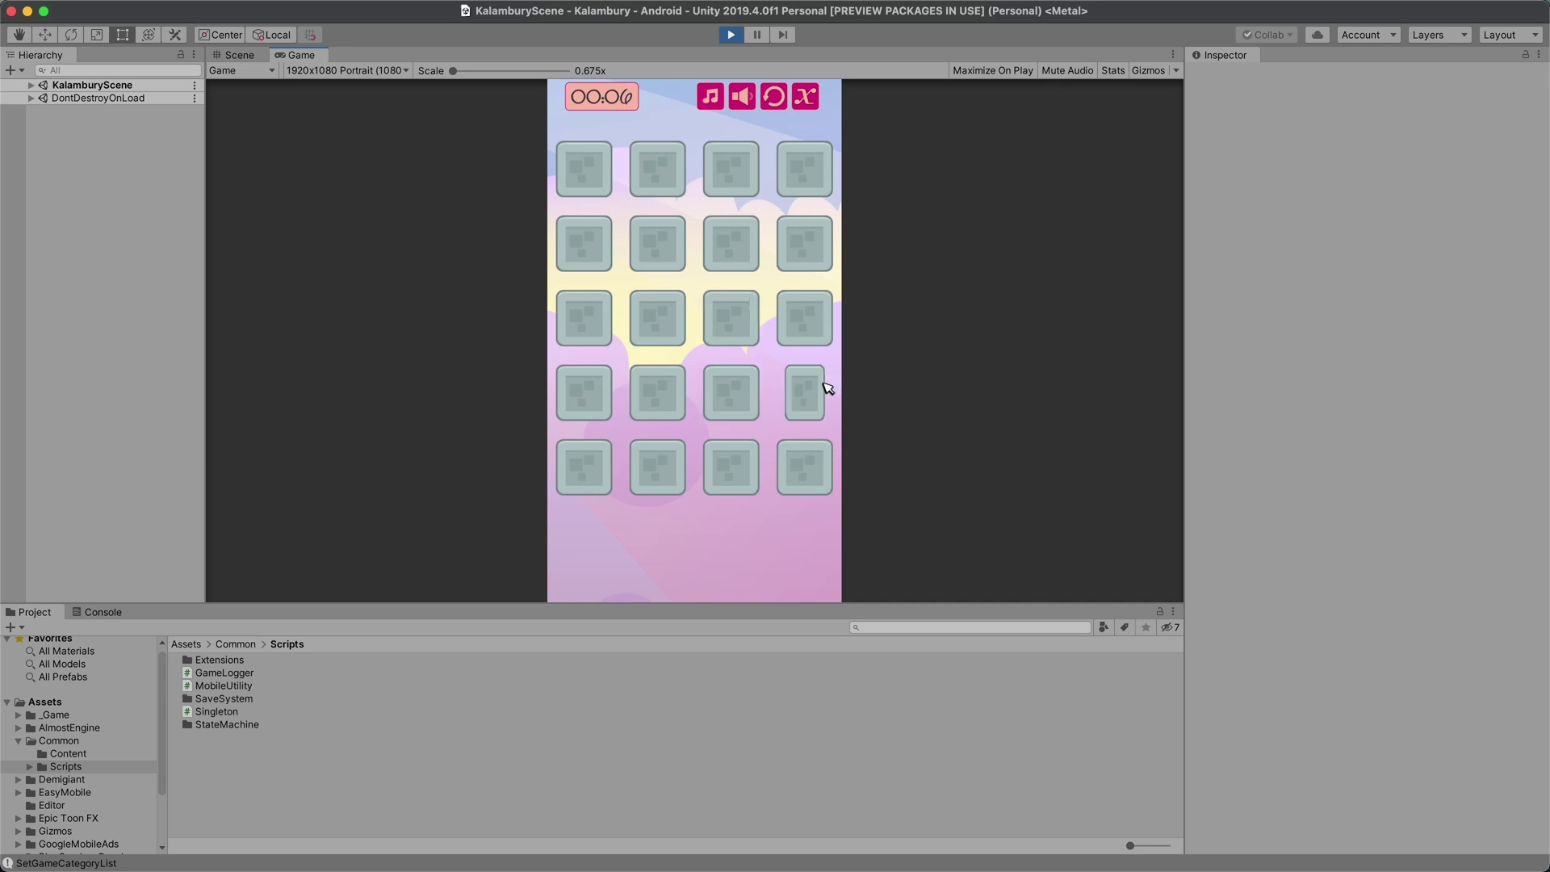
pyautogui.click(805, 317)
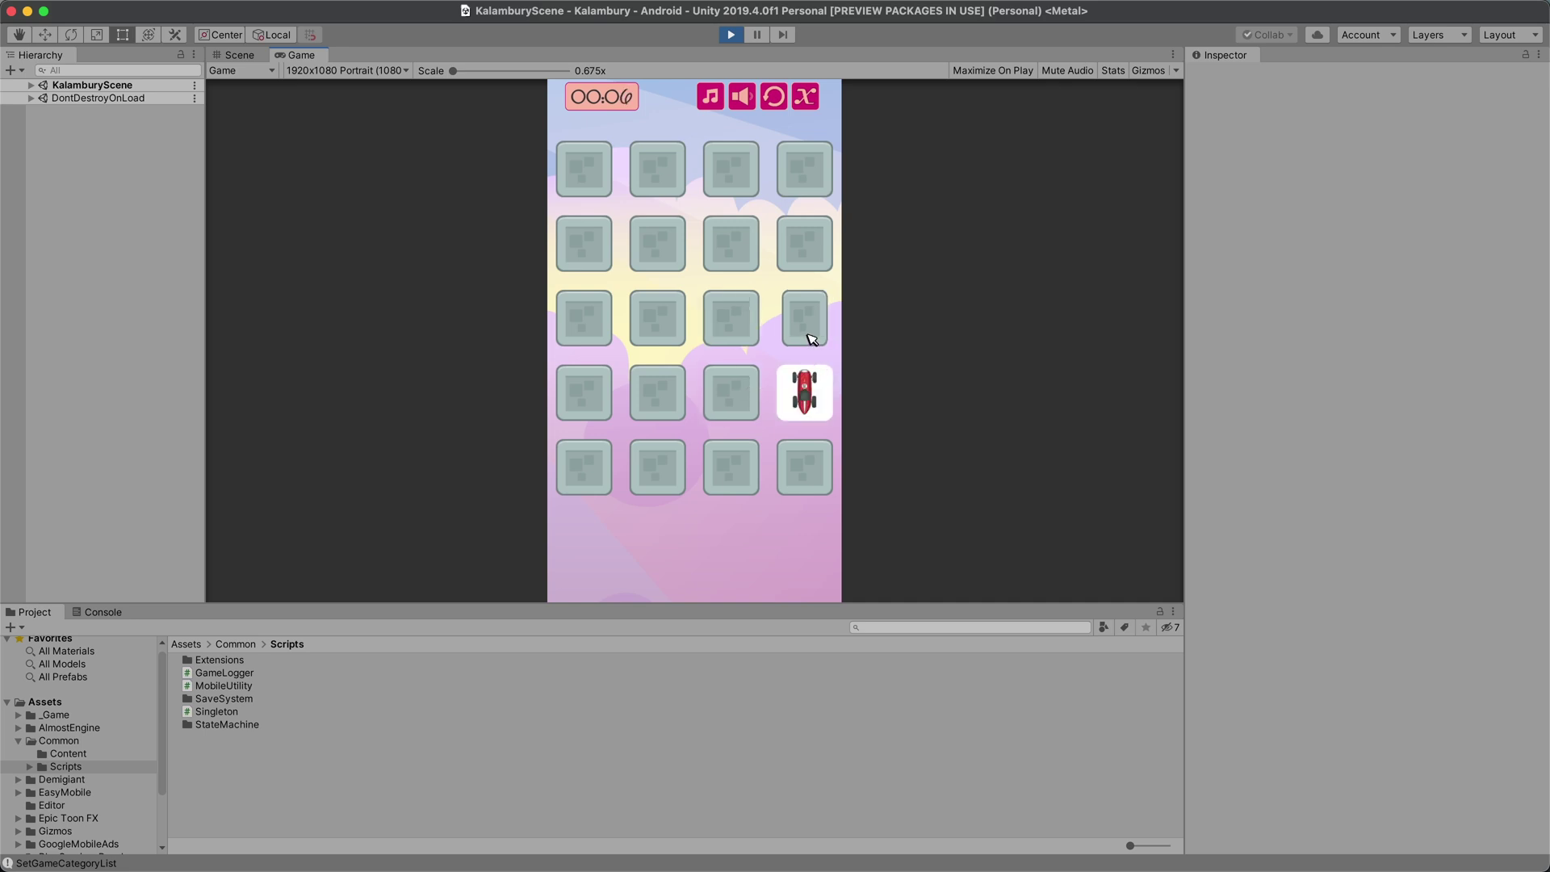
pyautogui.click(821, 153)
pyautogui.click(731, 174)
pyautogui.click(583, 192)
pyautogui.click(584, 234)
# Complete the car pair, then restart the Pairs Match round.
pyautogui.click(655, 387)
pyautogui.click(731, 242)
pyautogui.click(807, 98)
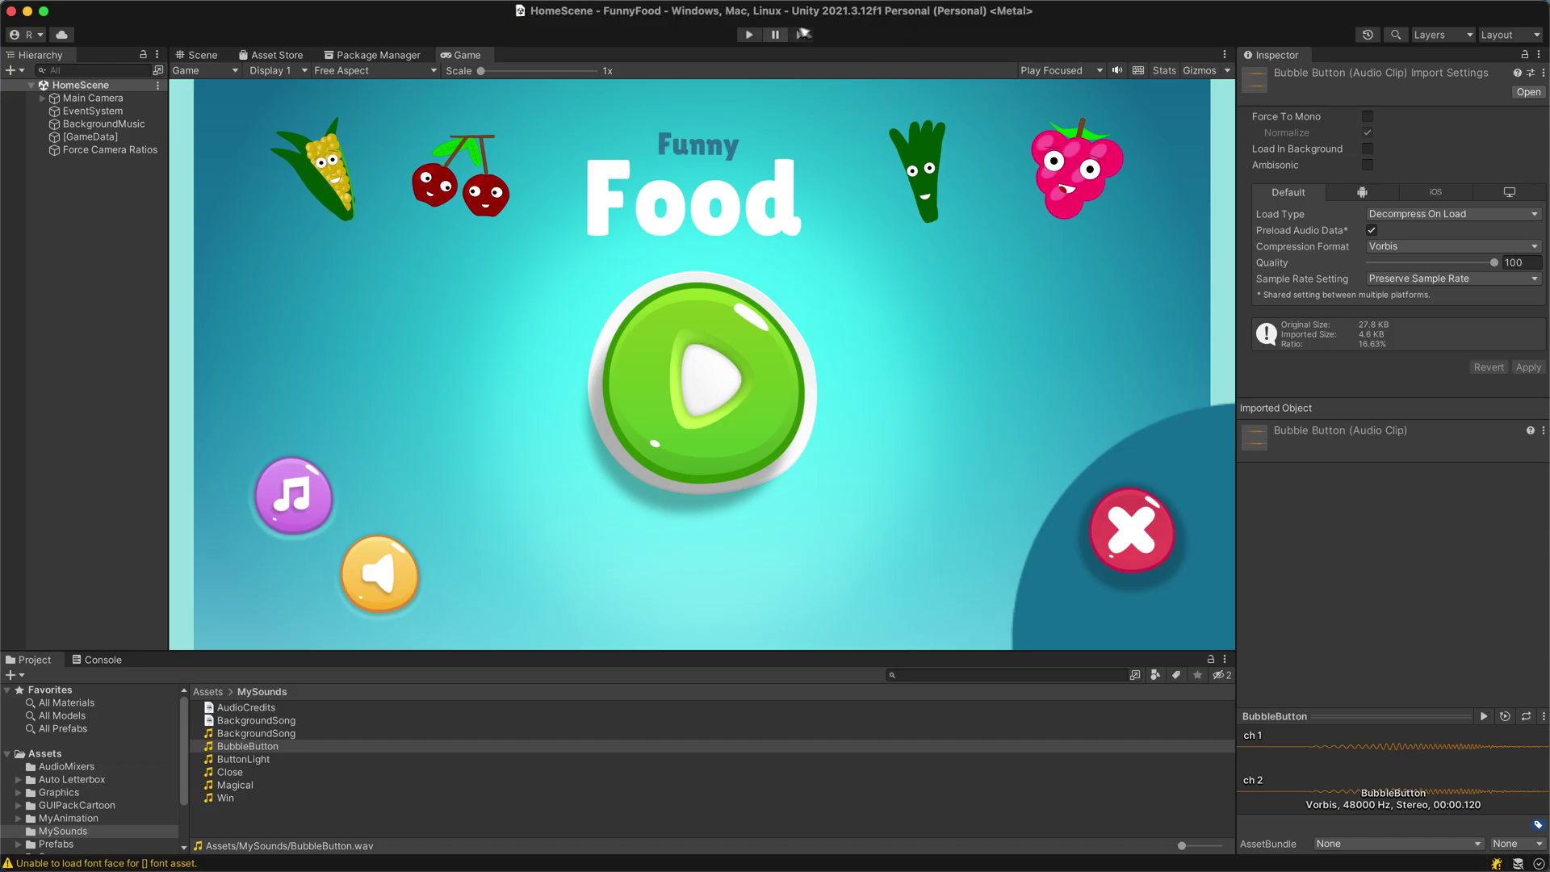
# Run Funny Food and clear Level 1 by placing the melon and peppers on their silhouettes.
pyautogui.click(750, 35)
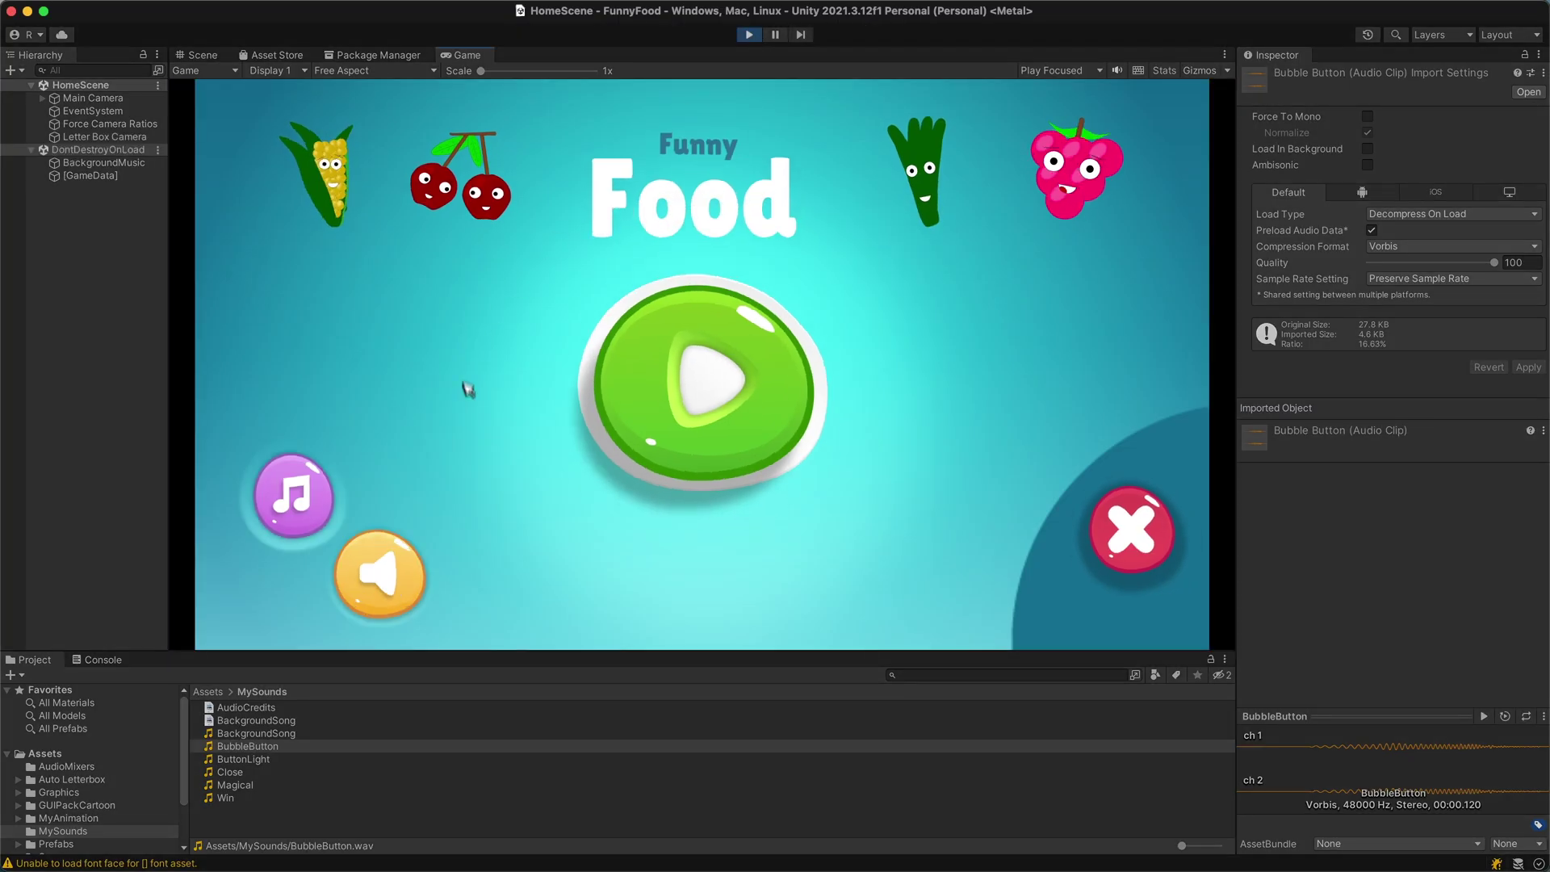
pyautogui.click(701, 414)
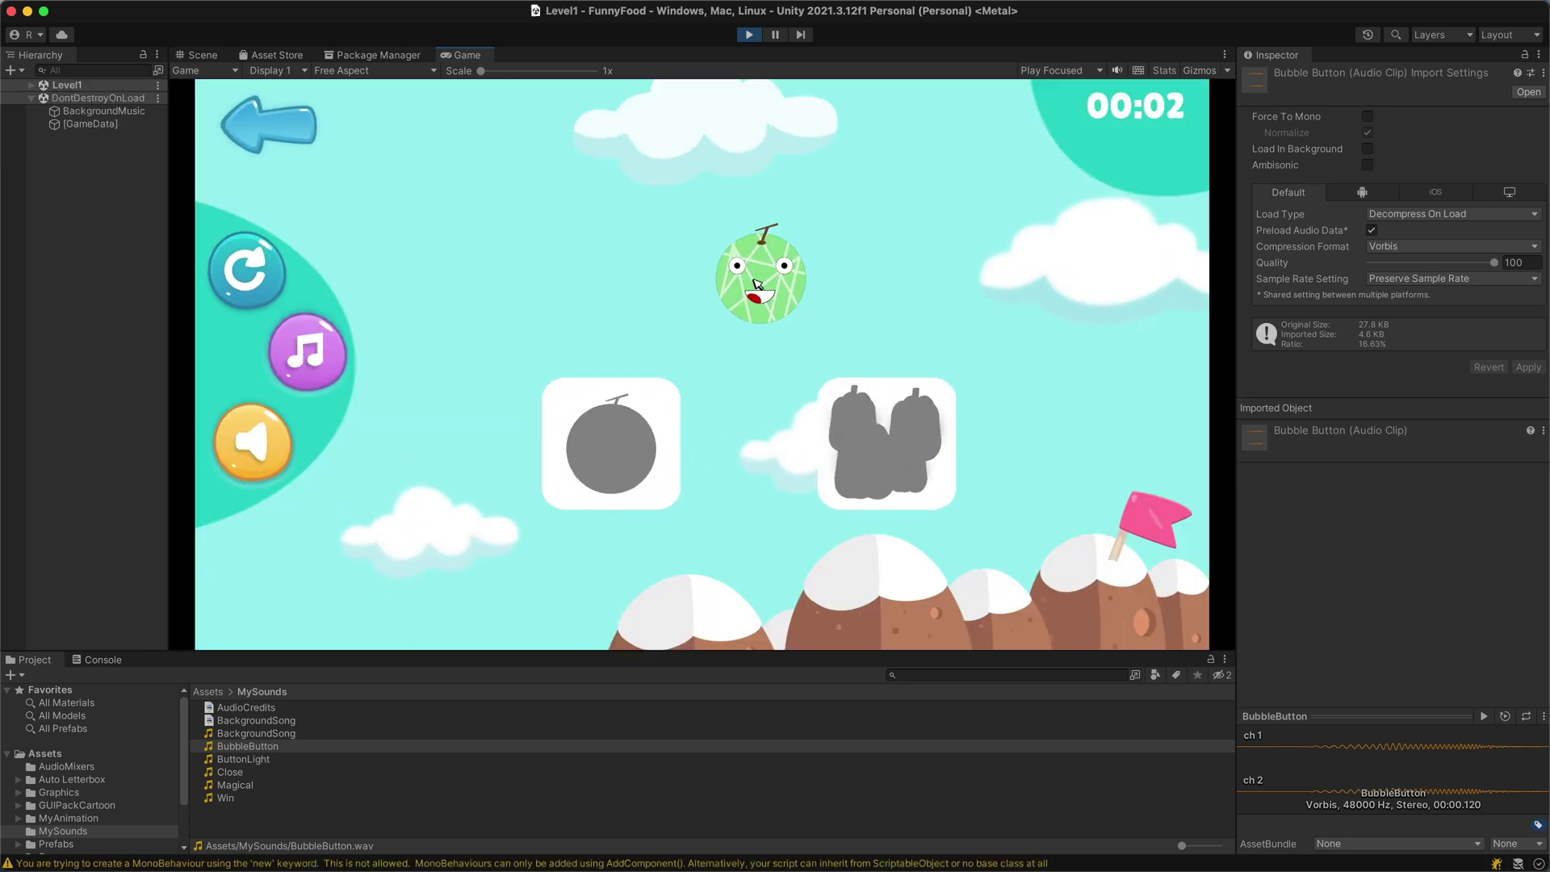
pyautogui.moveTo(758, 284); pyautogui.dragTo(622, 427)
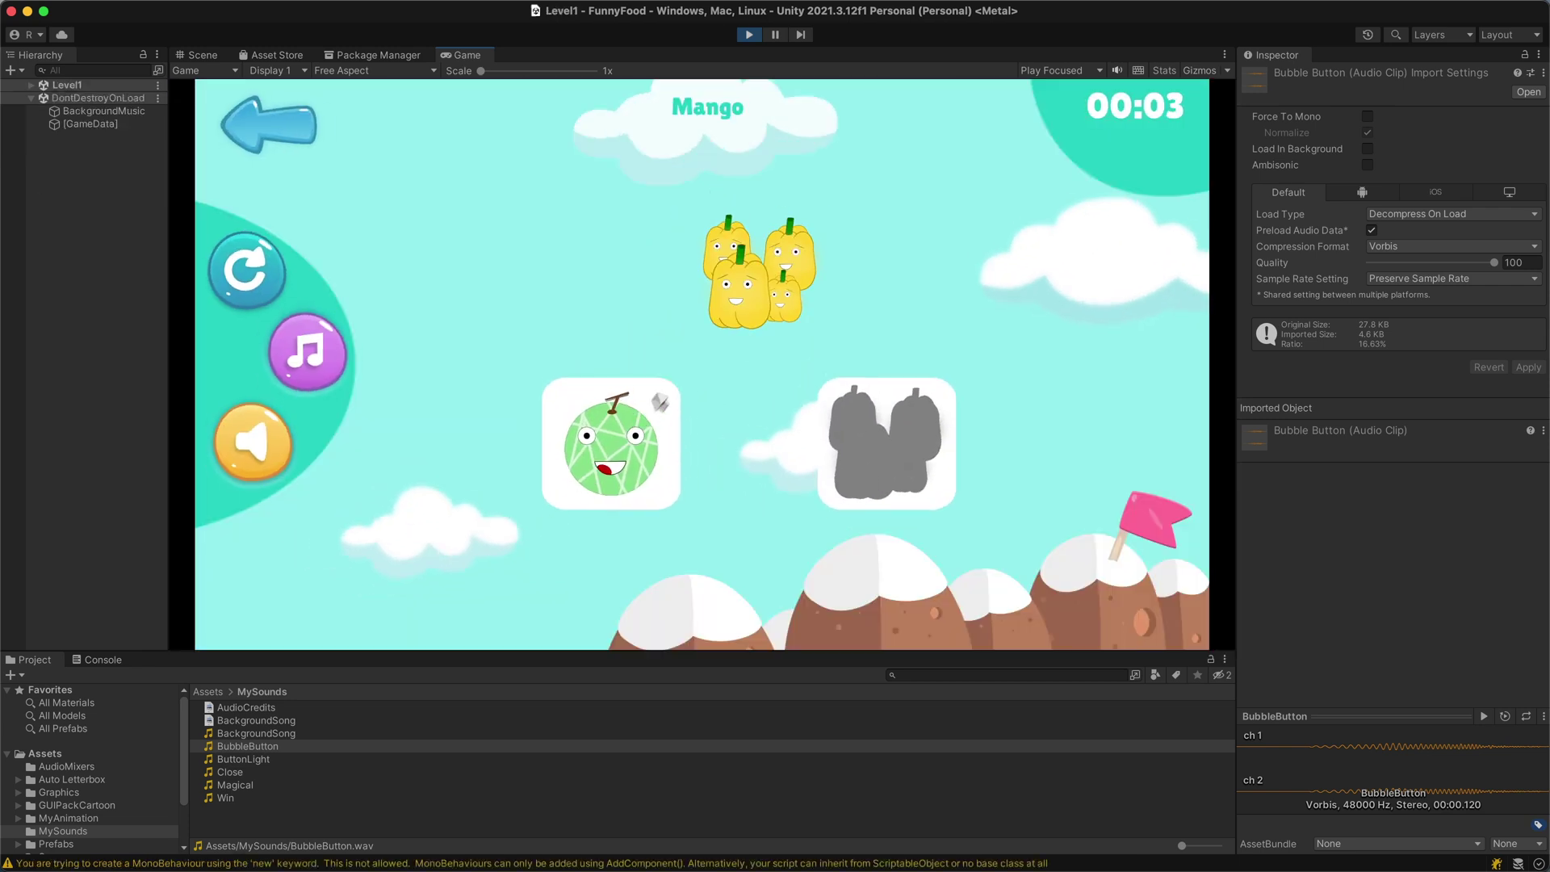
pyautogui.moveTo(755, 291); pyautogui.dragTo(876, 450)
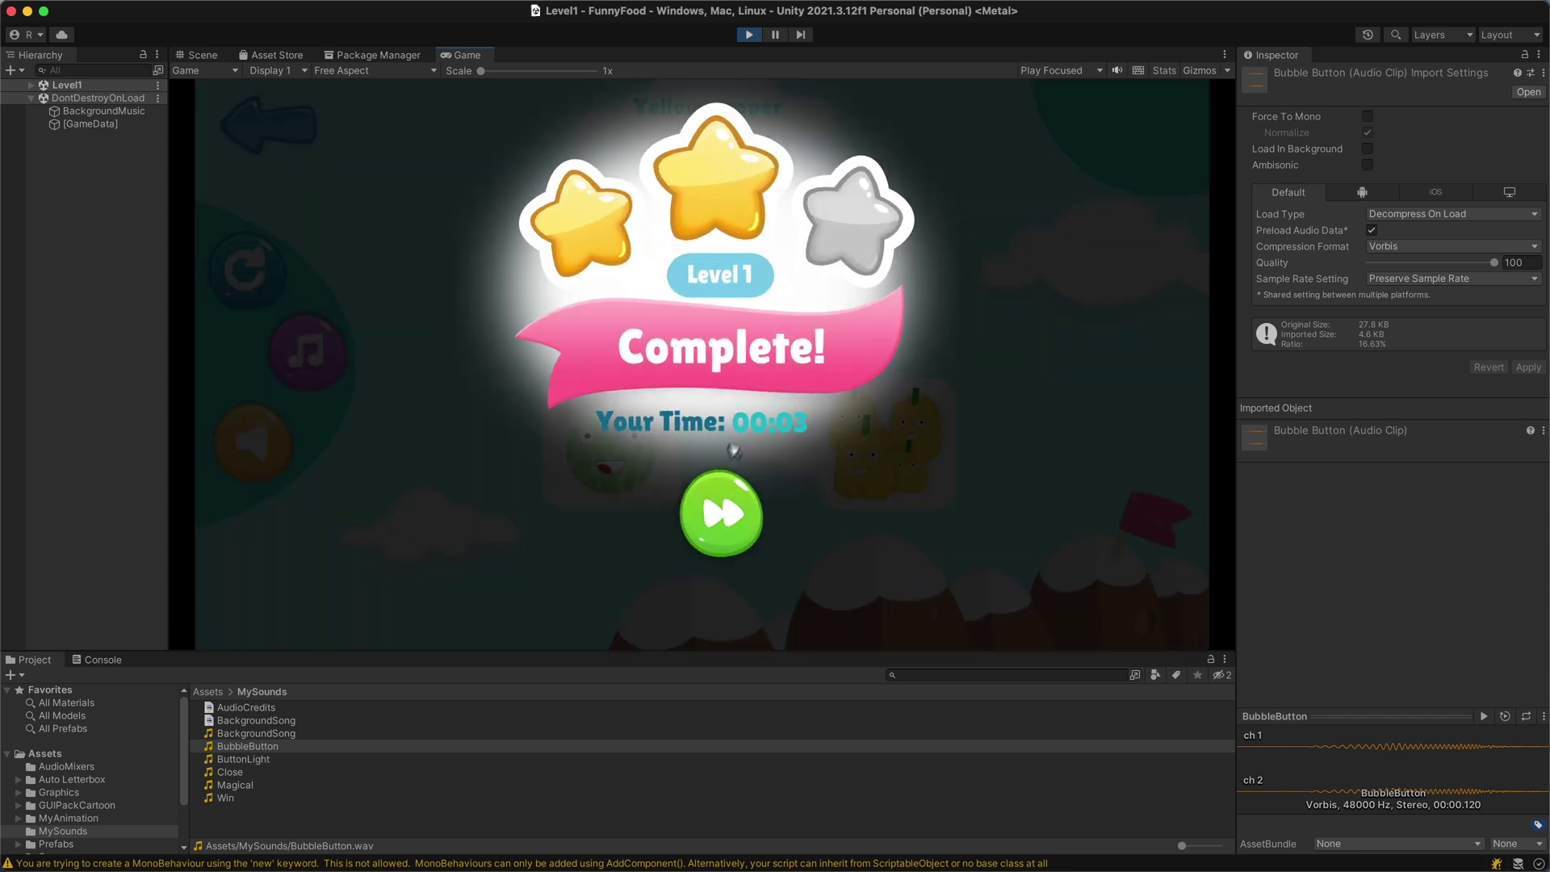
# Clear Level 2 by matching the tomato, banana and eggplant to their silhouettes.
pyautogui.click(721, 510)
pyautogui.moveTo(759, 279); pyautogui.dragTo(602, 423)
pyautogui.moveTo(888, 372); pyautogui.dragTo(984, 452)
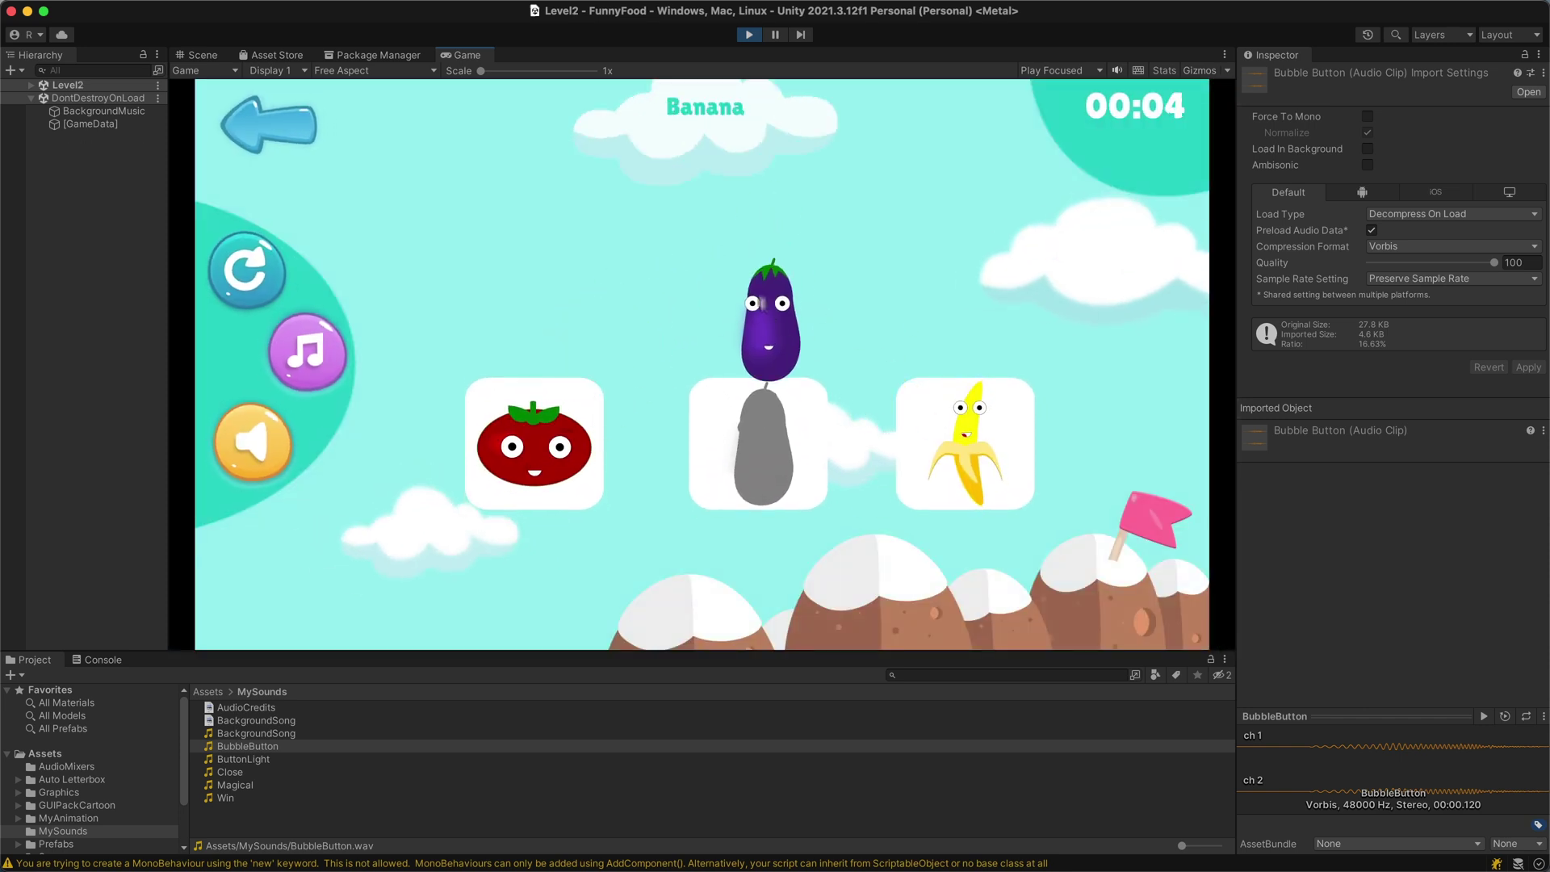
pyautogui.moveTo(769, 364); pyautogui.dragTo(759, 442)
# On Level 3, match the tomatoes, green peppers, strawberry and carrot to their silhouettes.
pyautogui.click(726, 510)
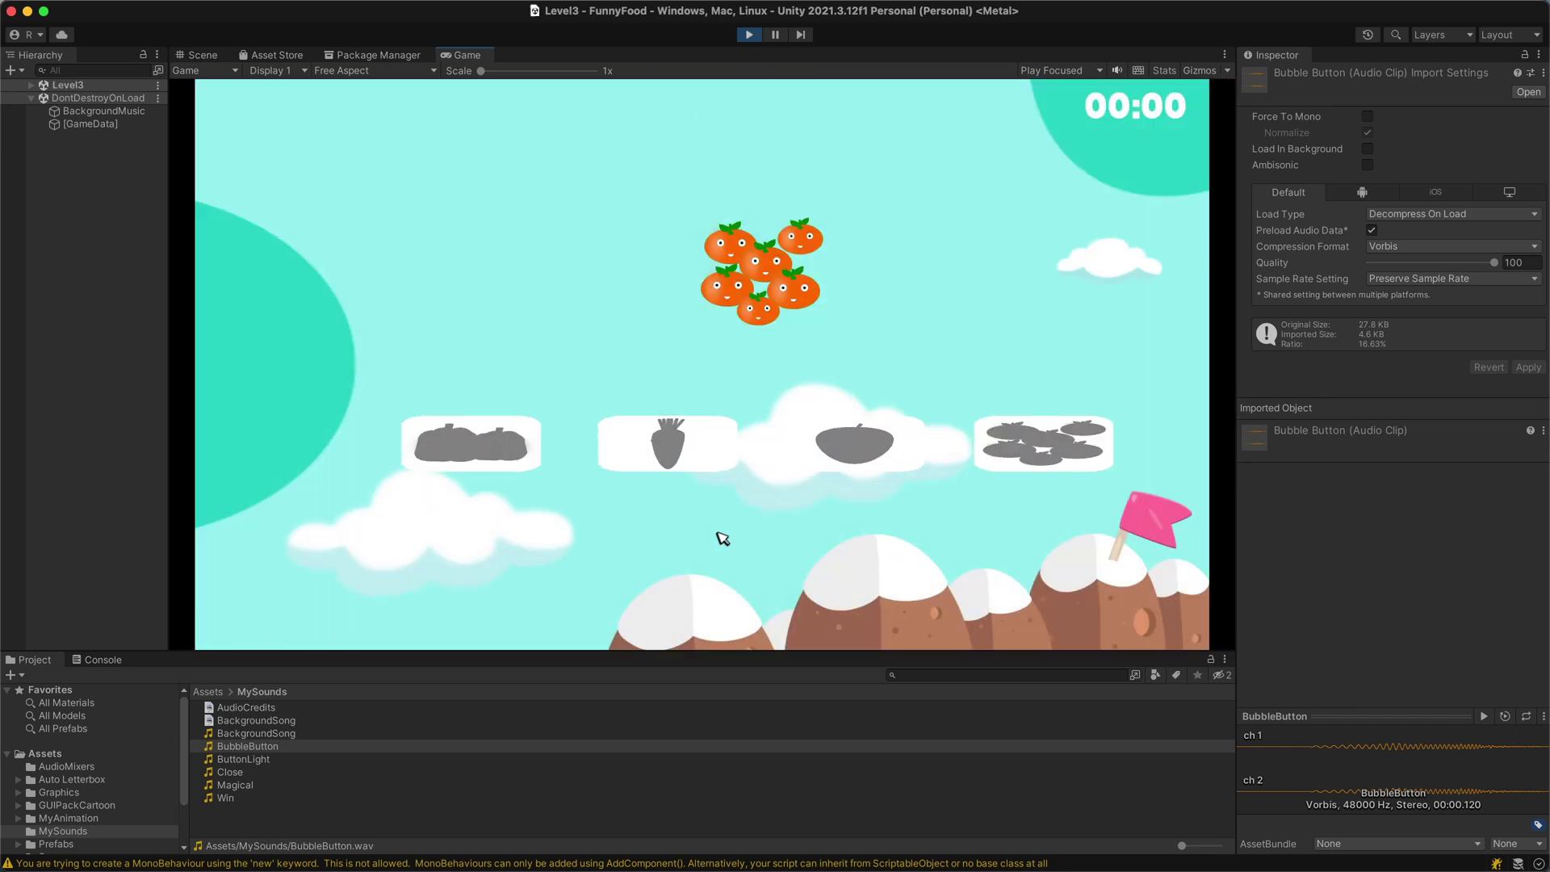
pyautogui.moveTo(759, 275); pyautogui.dragTo(1042, 440)
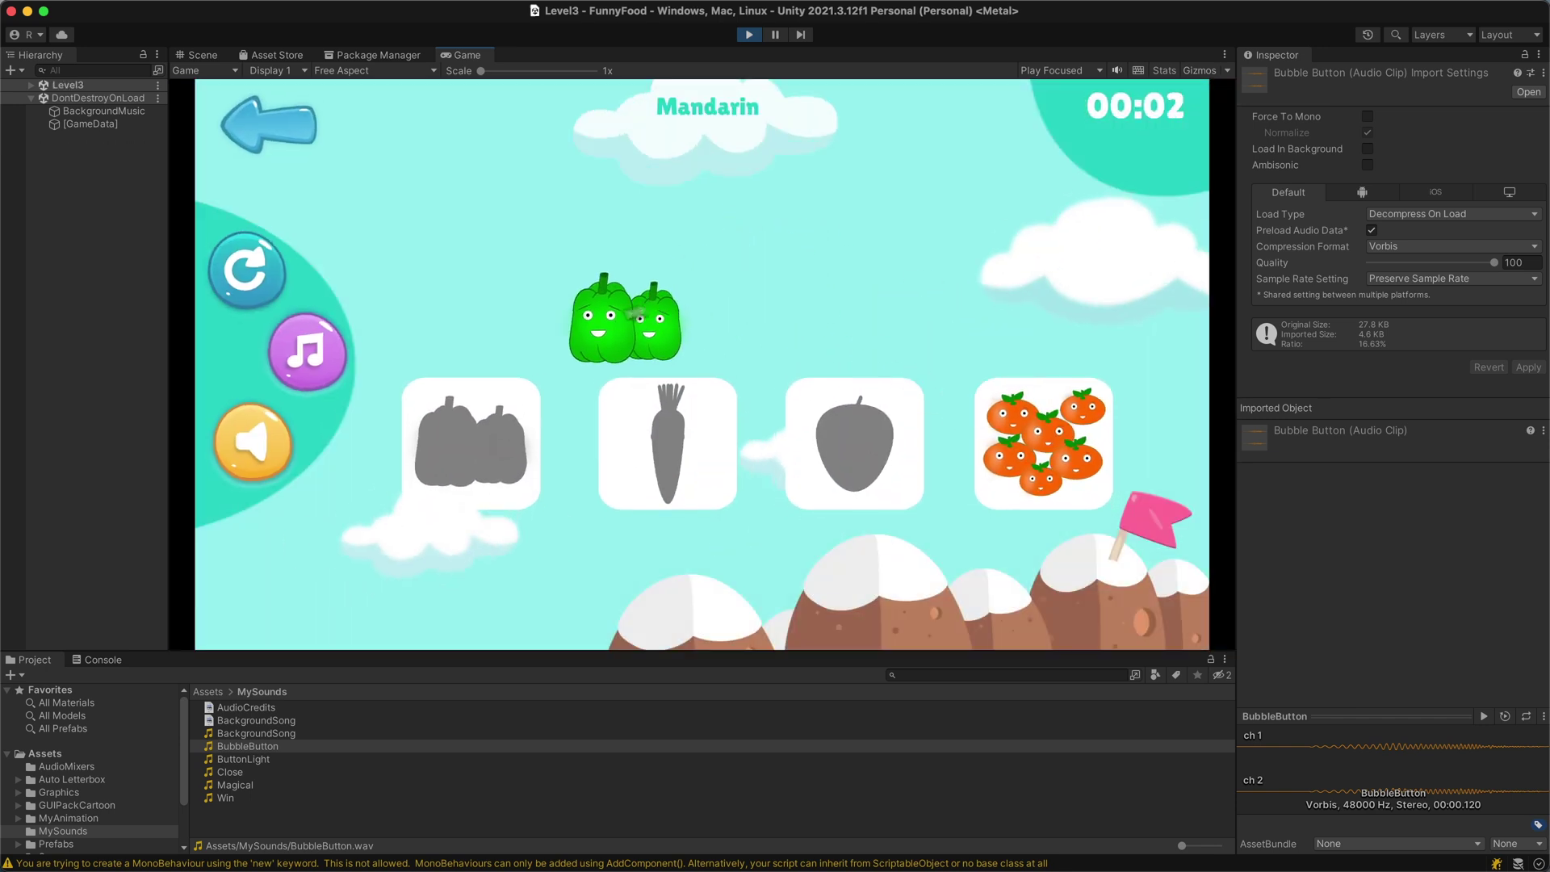
pyautogui.moveTo(602, 324); pyautogui.dragTo(476, 440)
pyautogui.moveTo(768, 270); pyautogui.dragTo(866, 467)
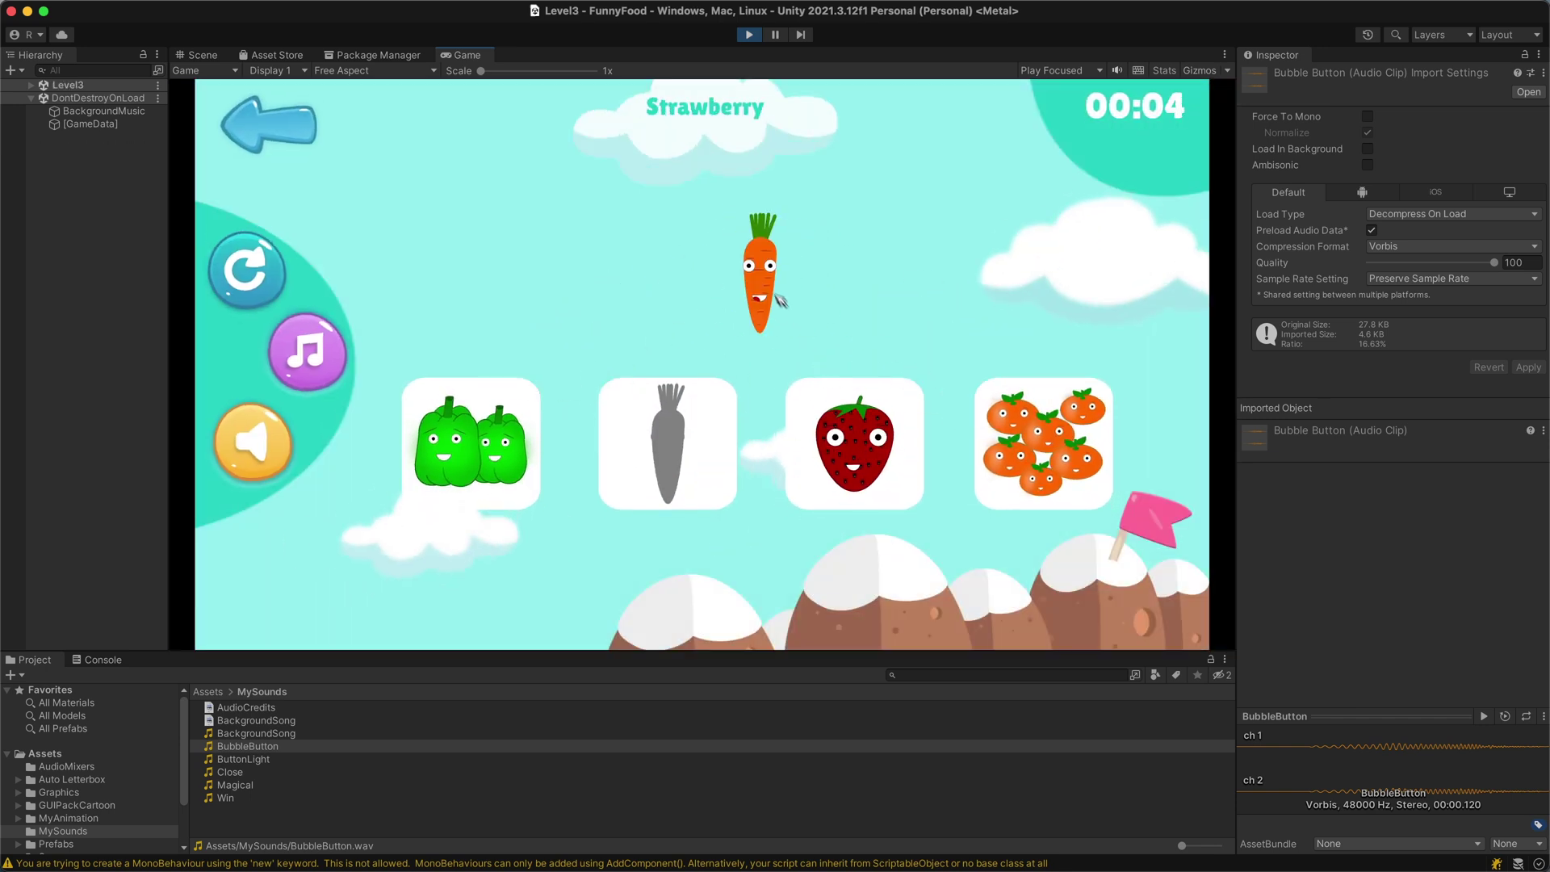
pyautogui.moveTo(769, 291); pyautogui.dragTo(668, 442)
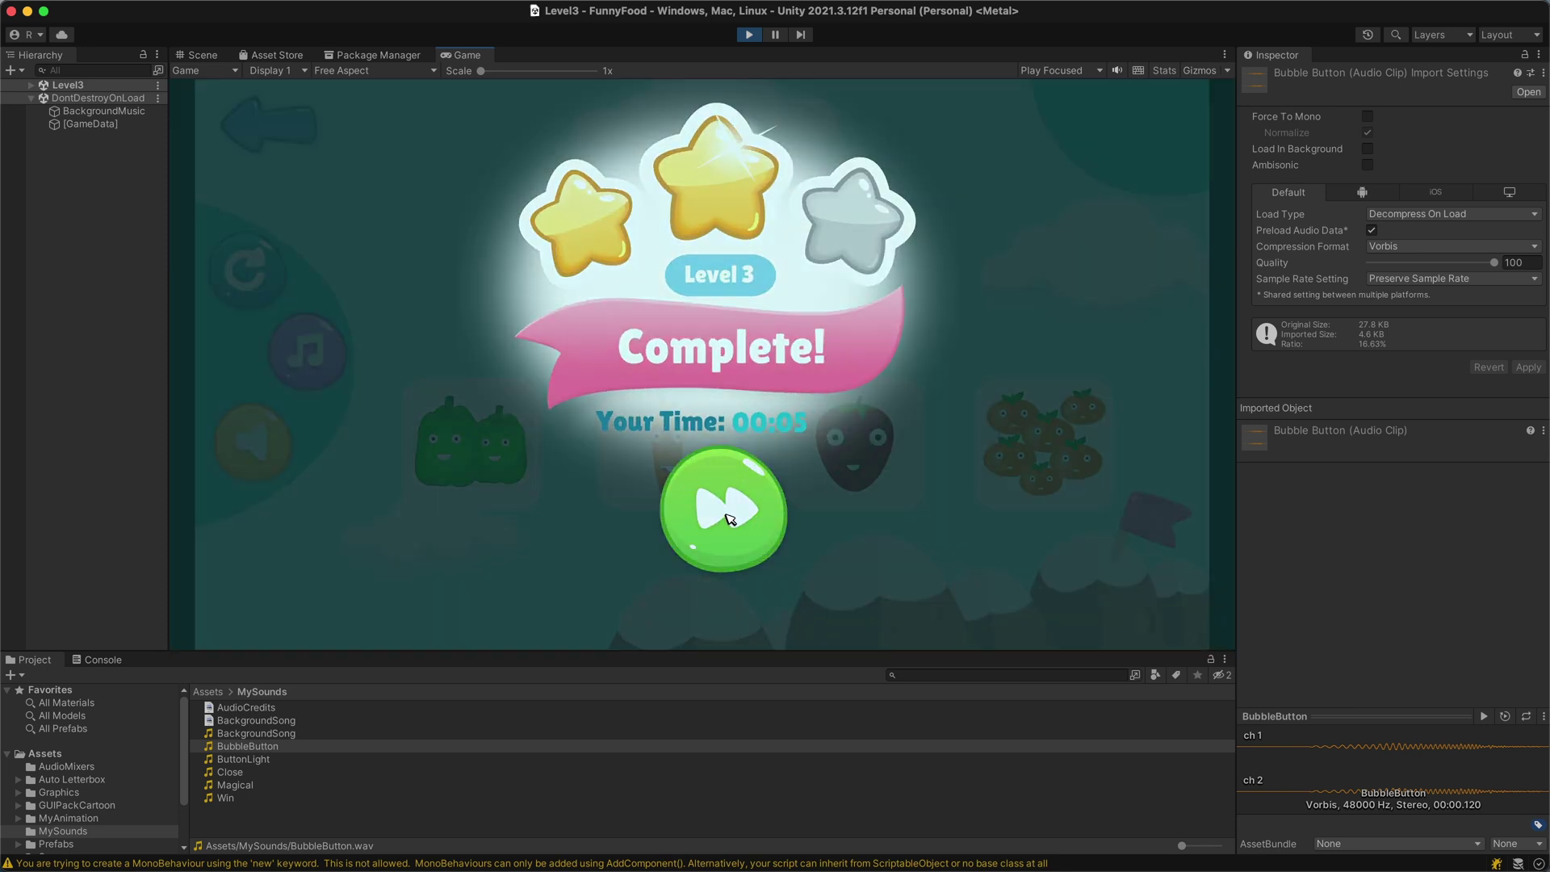
# Advance to Level 5 and match the pear, pea pod, corn, watermelon and leek.
pyautogui.click(730, 518)
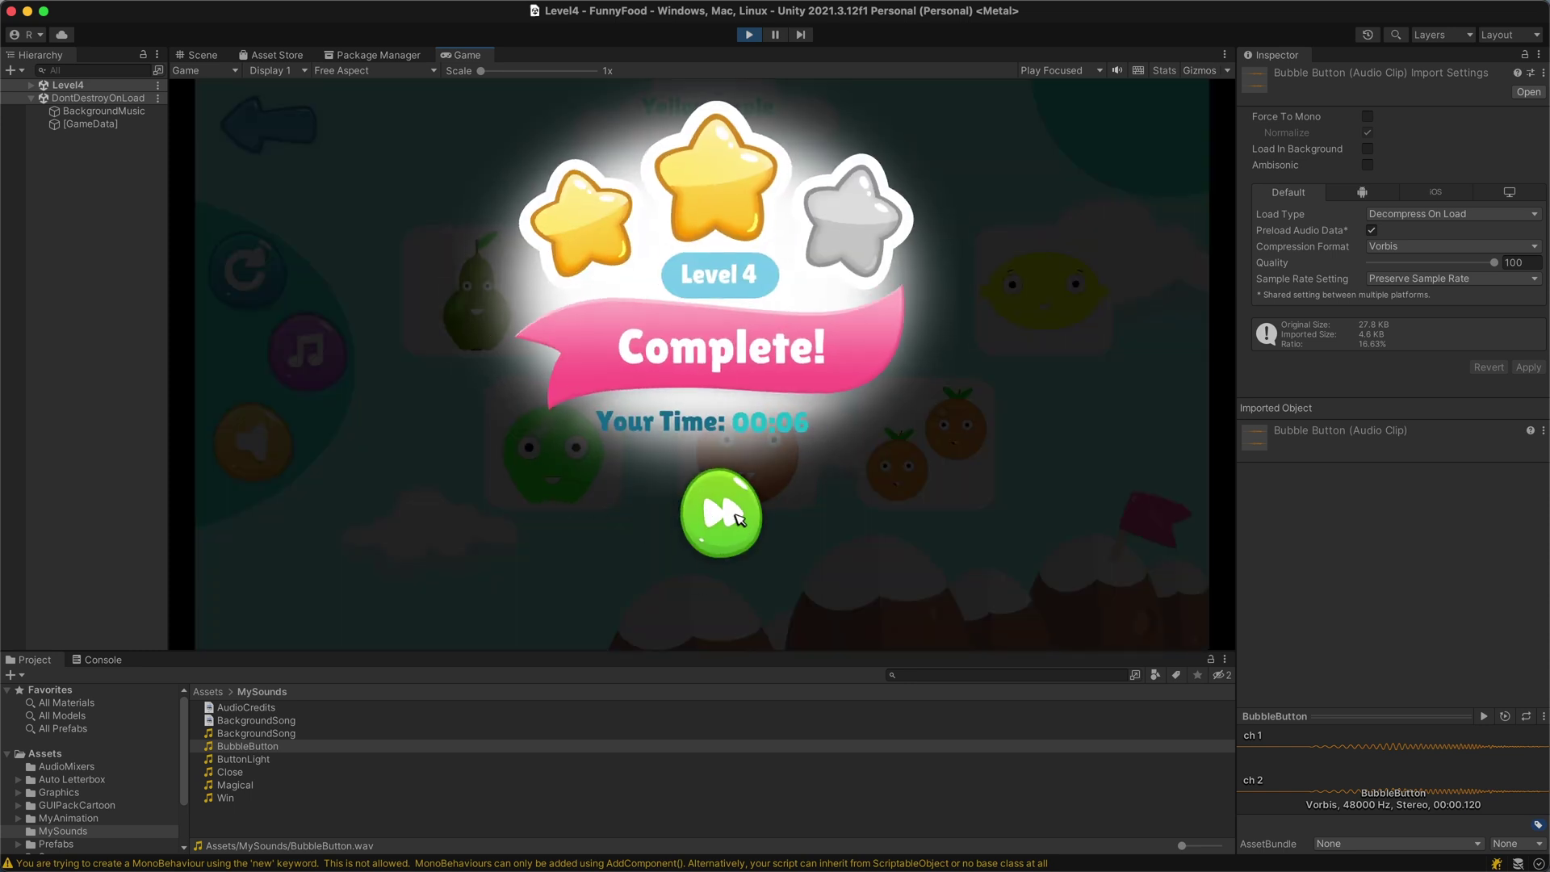
pyautogui.click(722, 515)
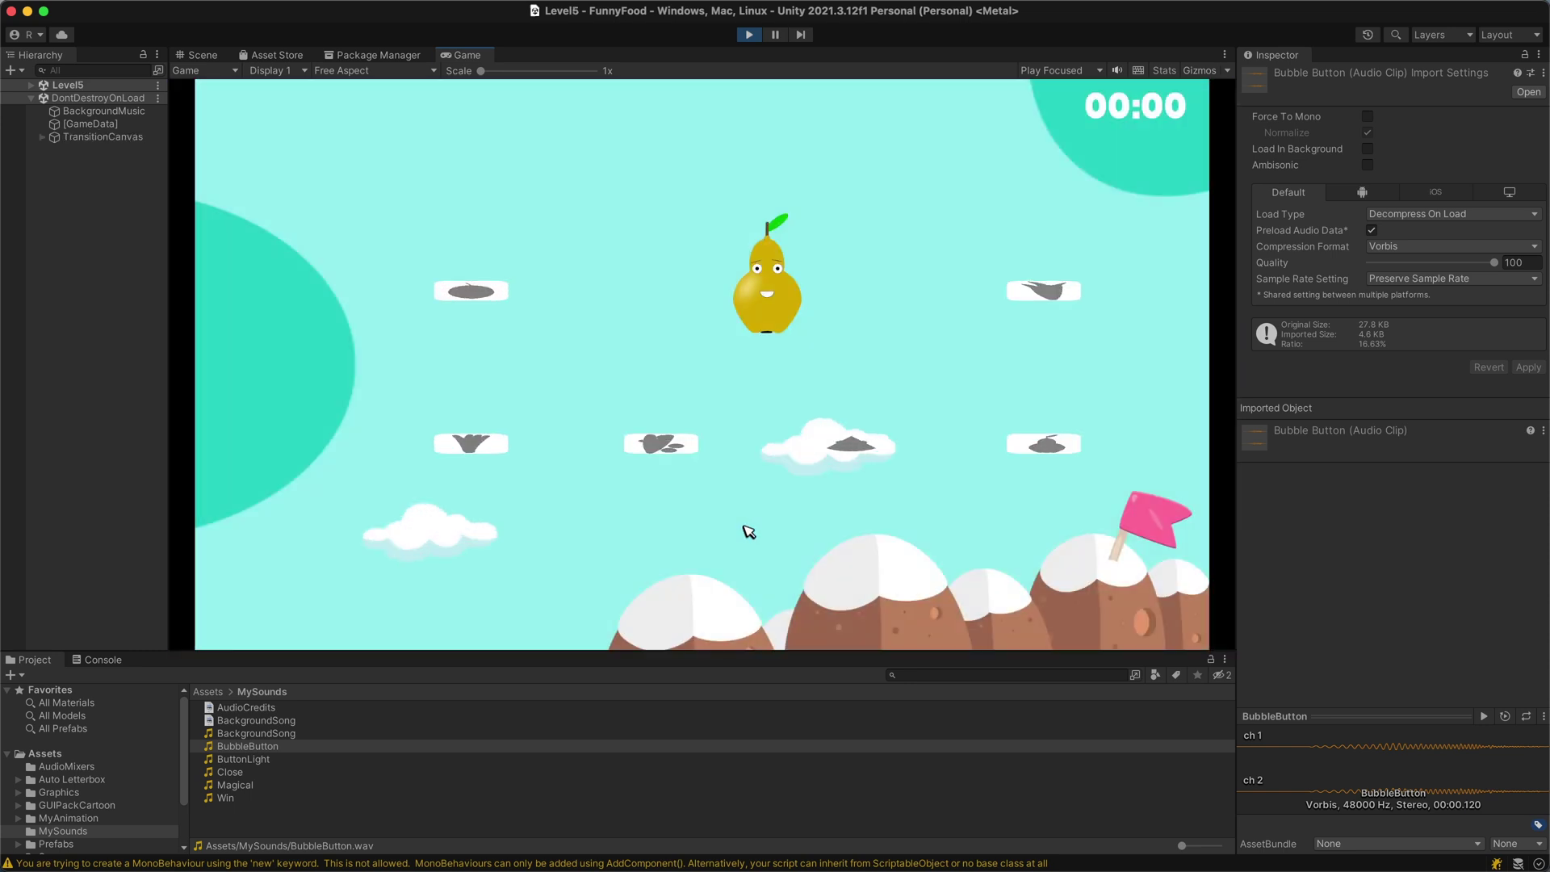
pyautogui.click(865, 501)
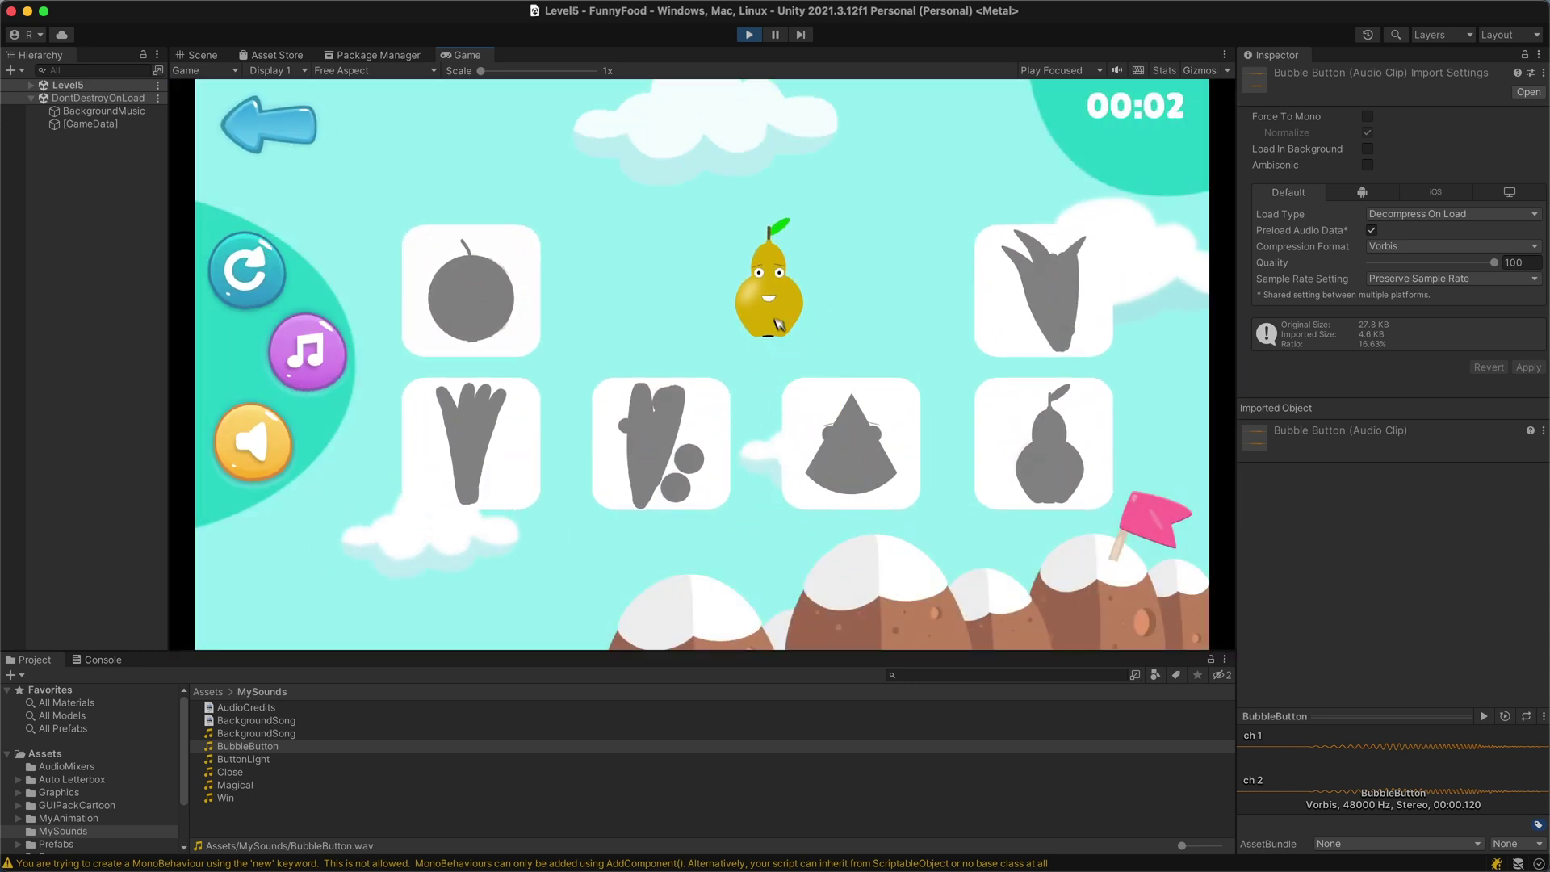
pyautogui.moveTo(773, 312); pyautogui.dragTo(1007, 432)
pyautogui.click(778, 278)
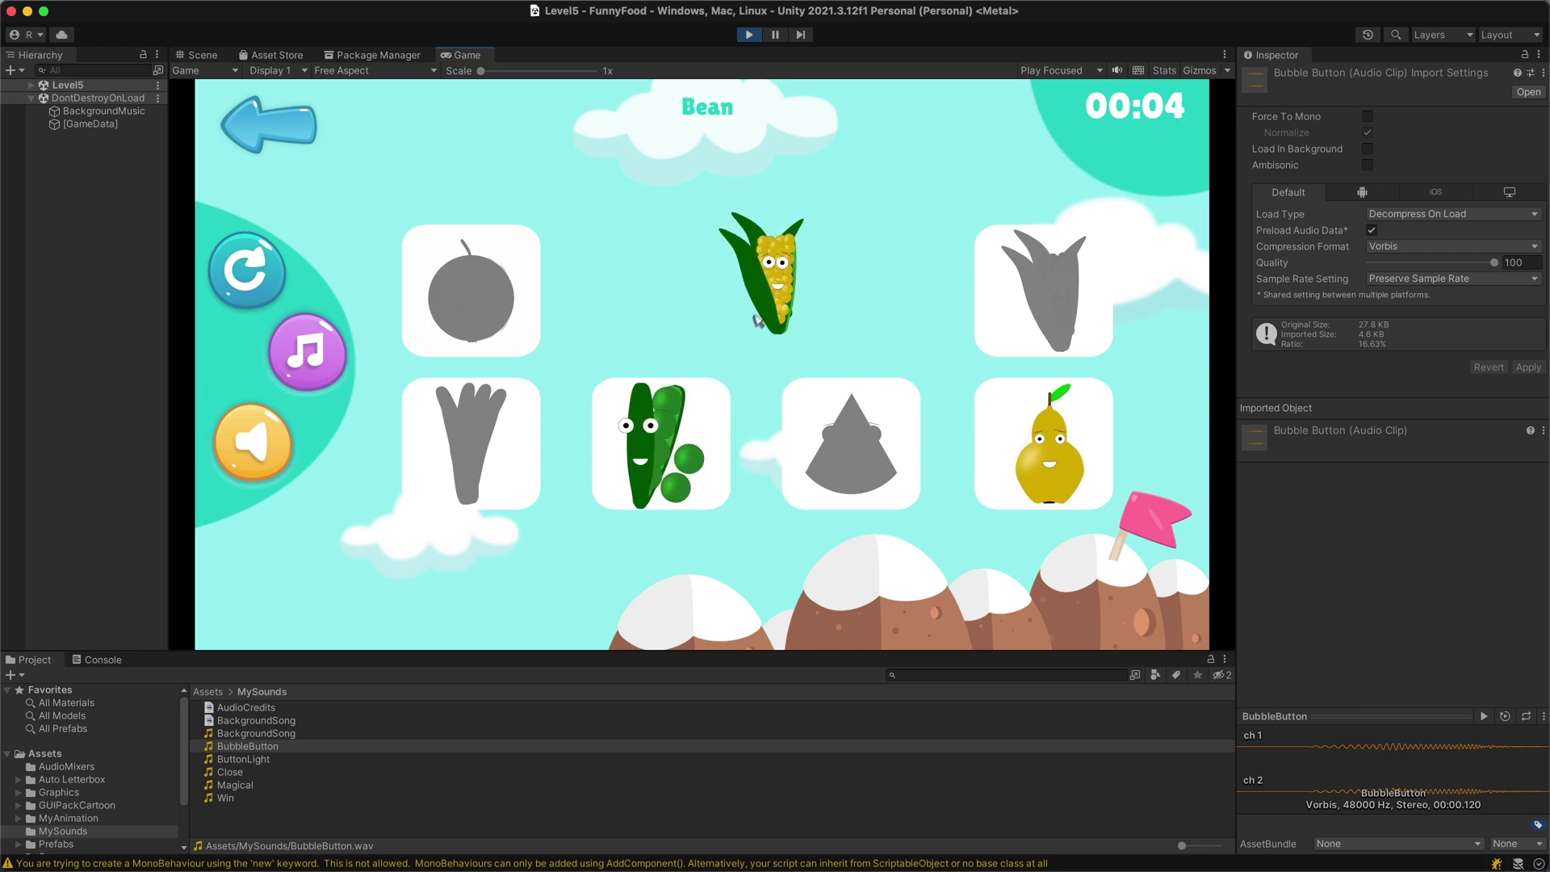
pyautogui.click(790, 307)
pyautogui.moveTo(774, 279); pyautogui.dragTo(536, 307)
pyautogui.moveTo(424, 565); pyautogui.dragTo(470, 444)
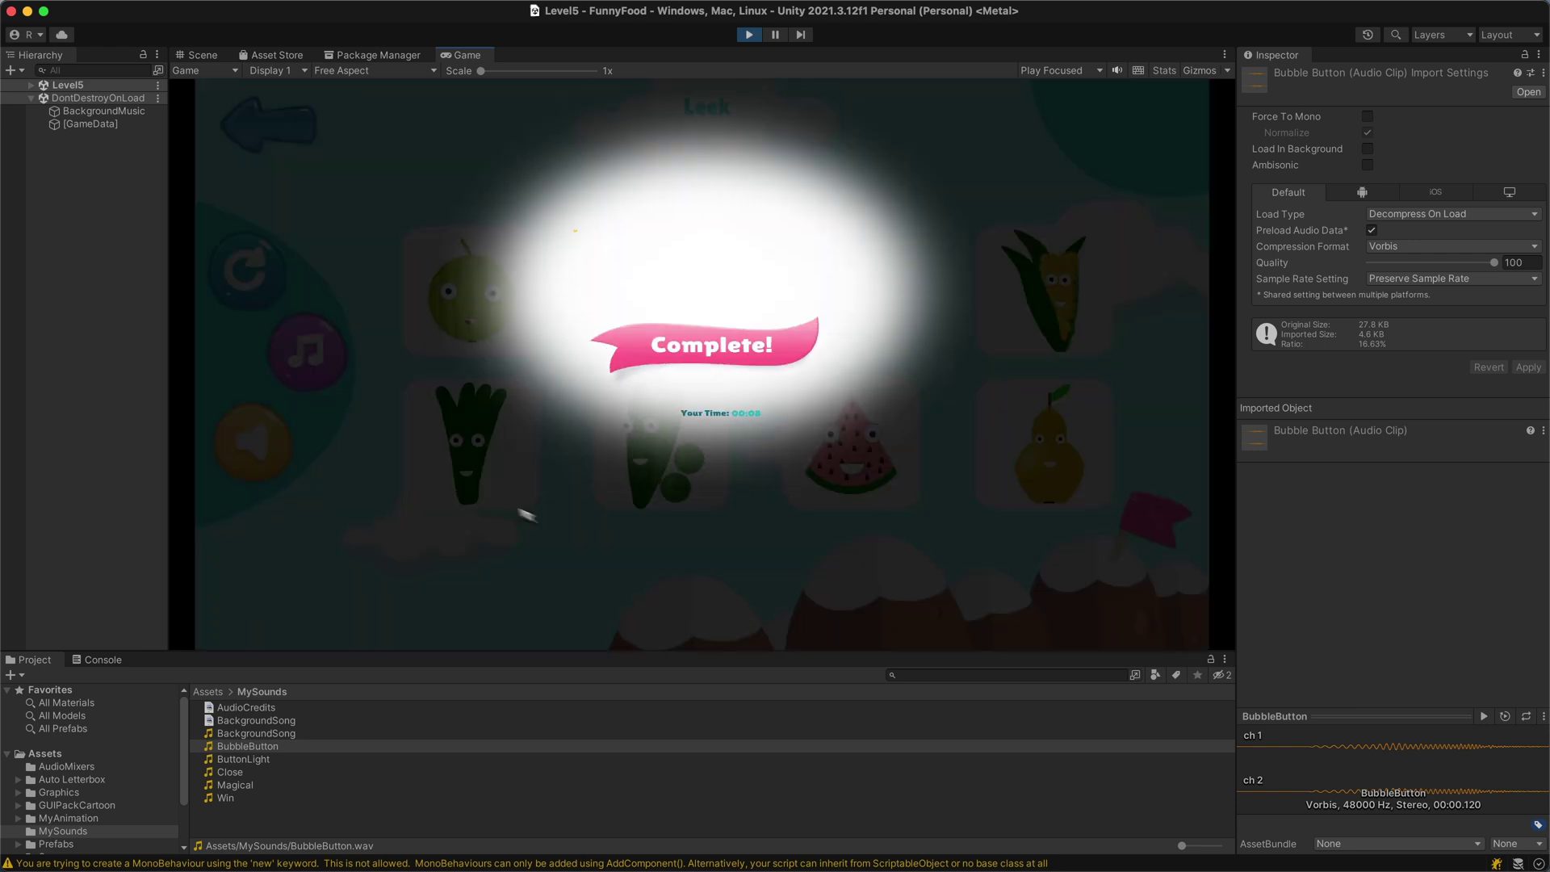
# Clear Level 6: red pepper, cucumber, mushroom, apple, grapes, radish and beetroot onto their cards.
pyautogui.click(715, 525)
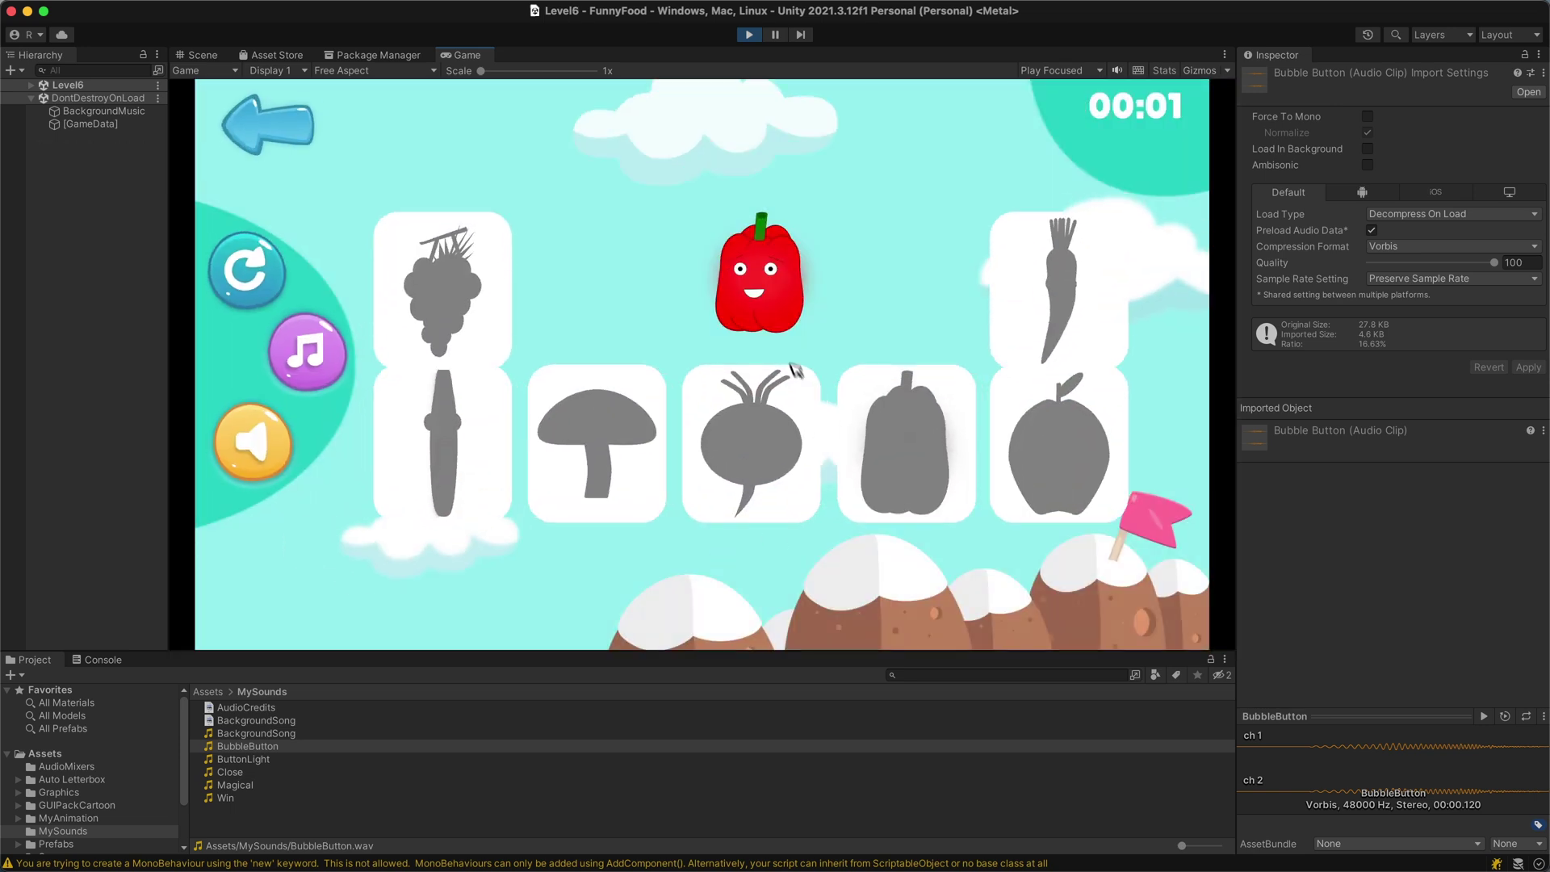
pyautogui.moveTo(775, 323); pyautogui.dragTo(923, 461)
pyautogui.moveTo(762, 274); pyautogui.dragTo(448, 448)
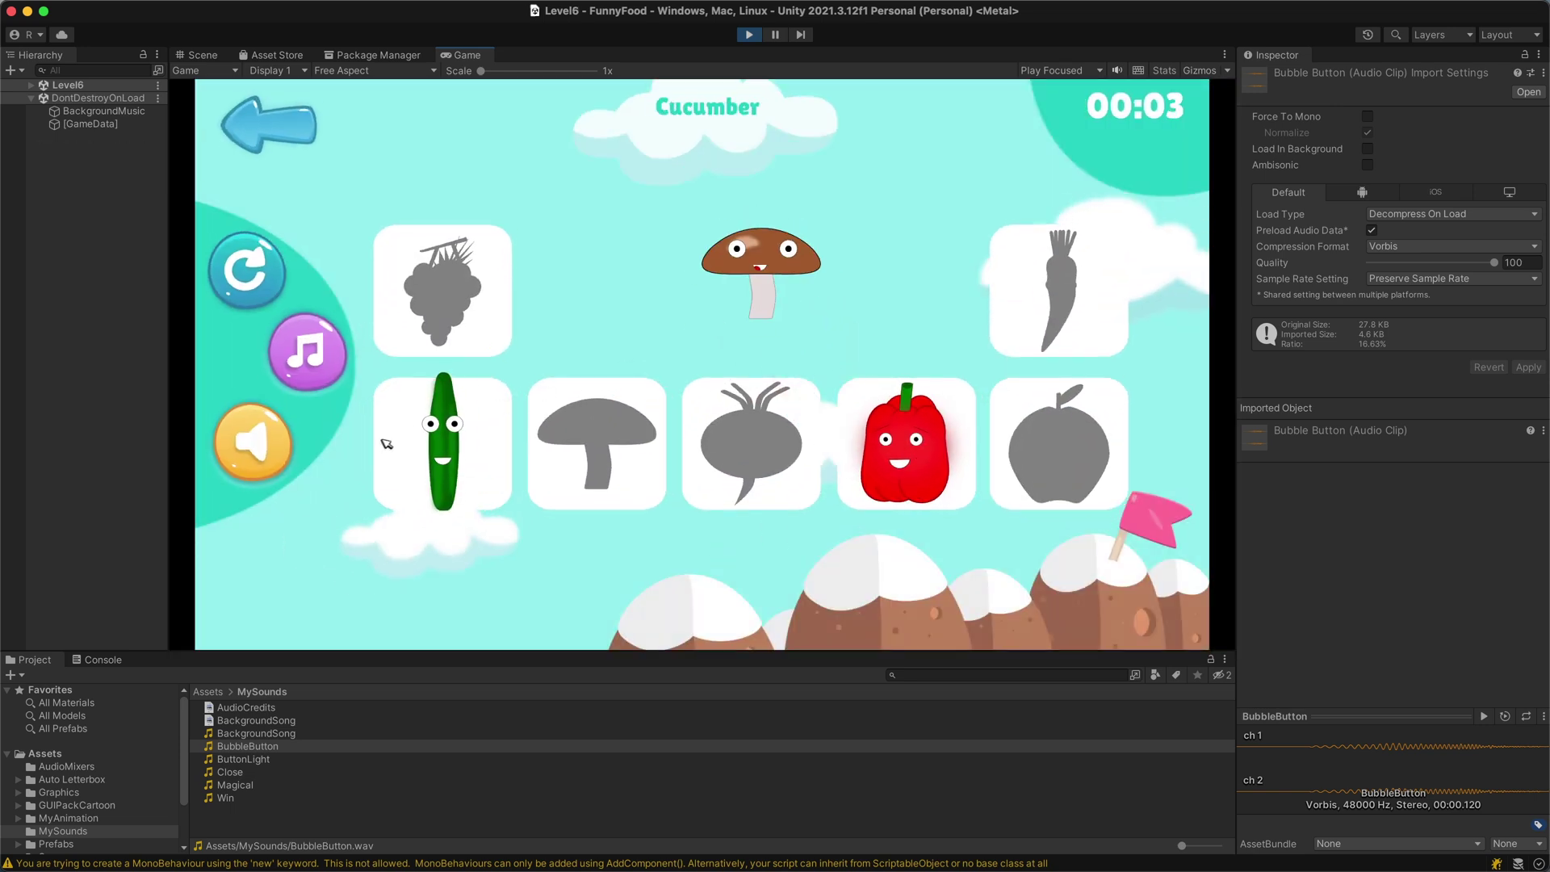
pyautogui.moveTo(750, 259); pyautogui.dragTo(531, 463)
pyautogui.moveTo(759, 279); pyautogui.dragTo(1058, 448)
pyautogui.moveTo(756, 266); pyautogui.dragTo(443, 290)
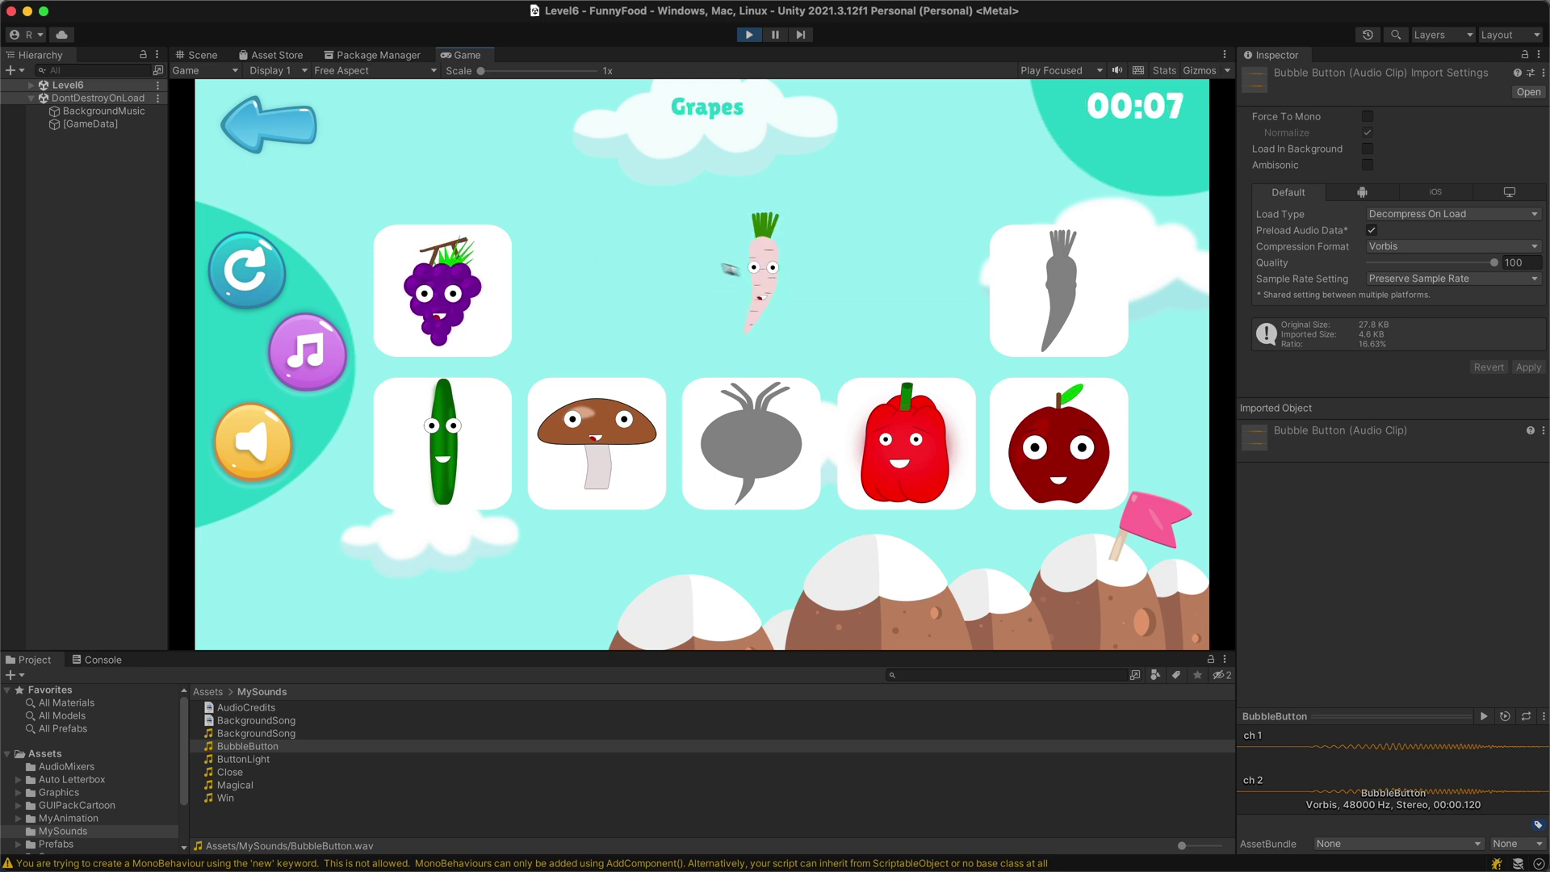
pyautogui.moveTo(755, 274); pyautogui.dragTo(1023, 304)
pyautogui.moveTo(816, 291); pyautogui.dragTo(805, 547)
# Clear Level 7: pumpkins, cherries, radish, onion, lime, cauliflower and potatoes onto their cards.
pyautogui.click(726, 506)
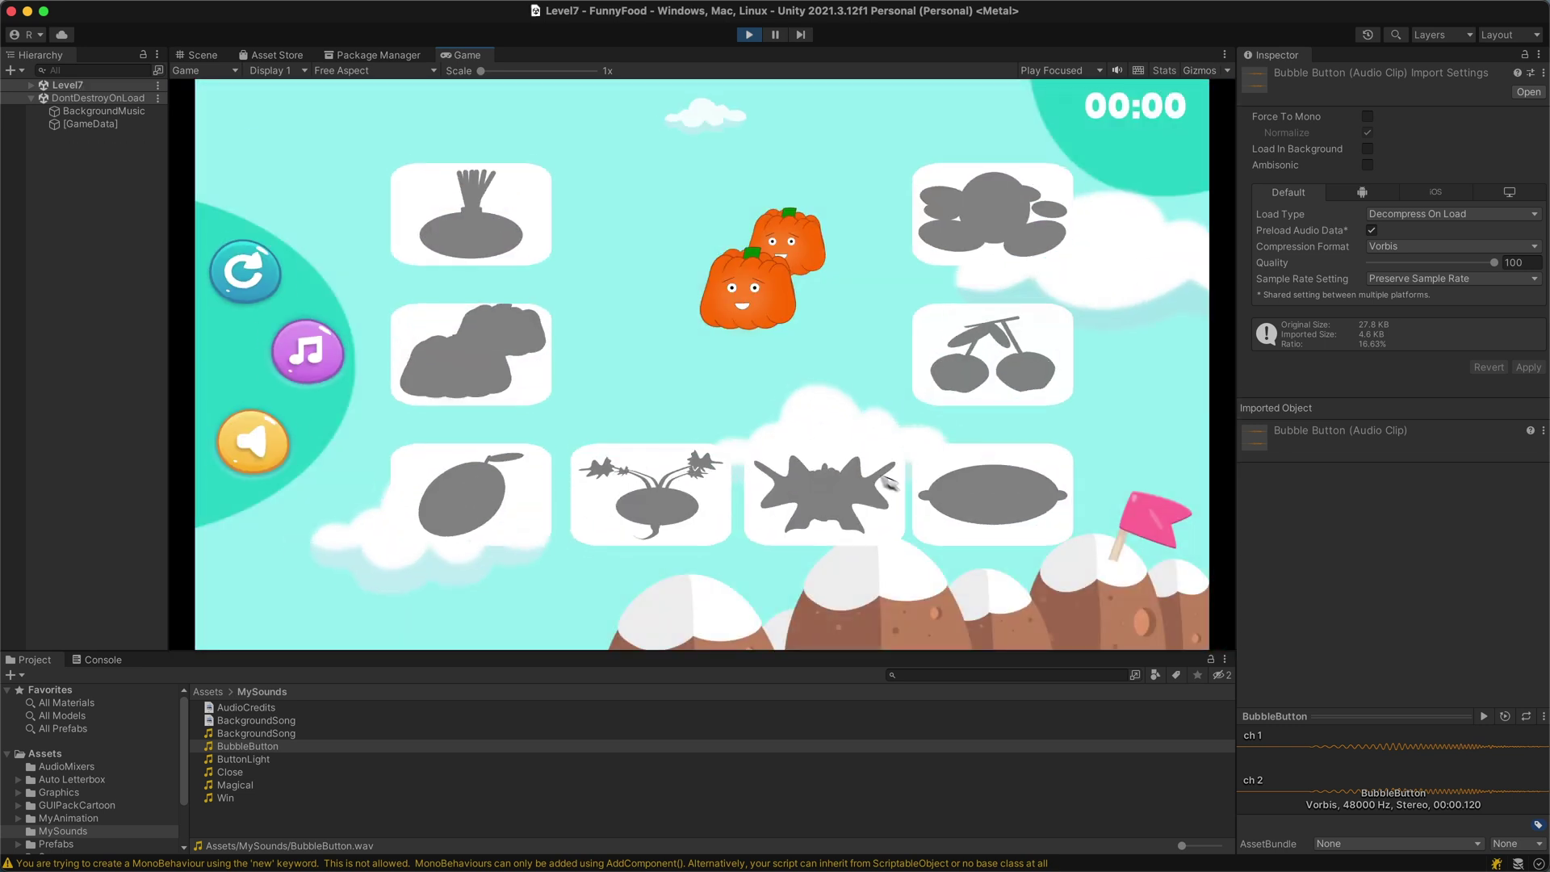
pyautogui.moveTo(767, 279); pyautogui.dragTo(481, 411)
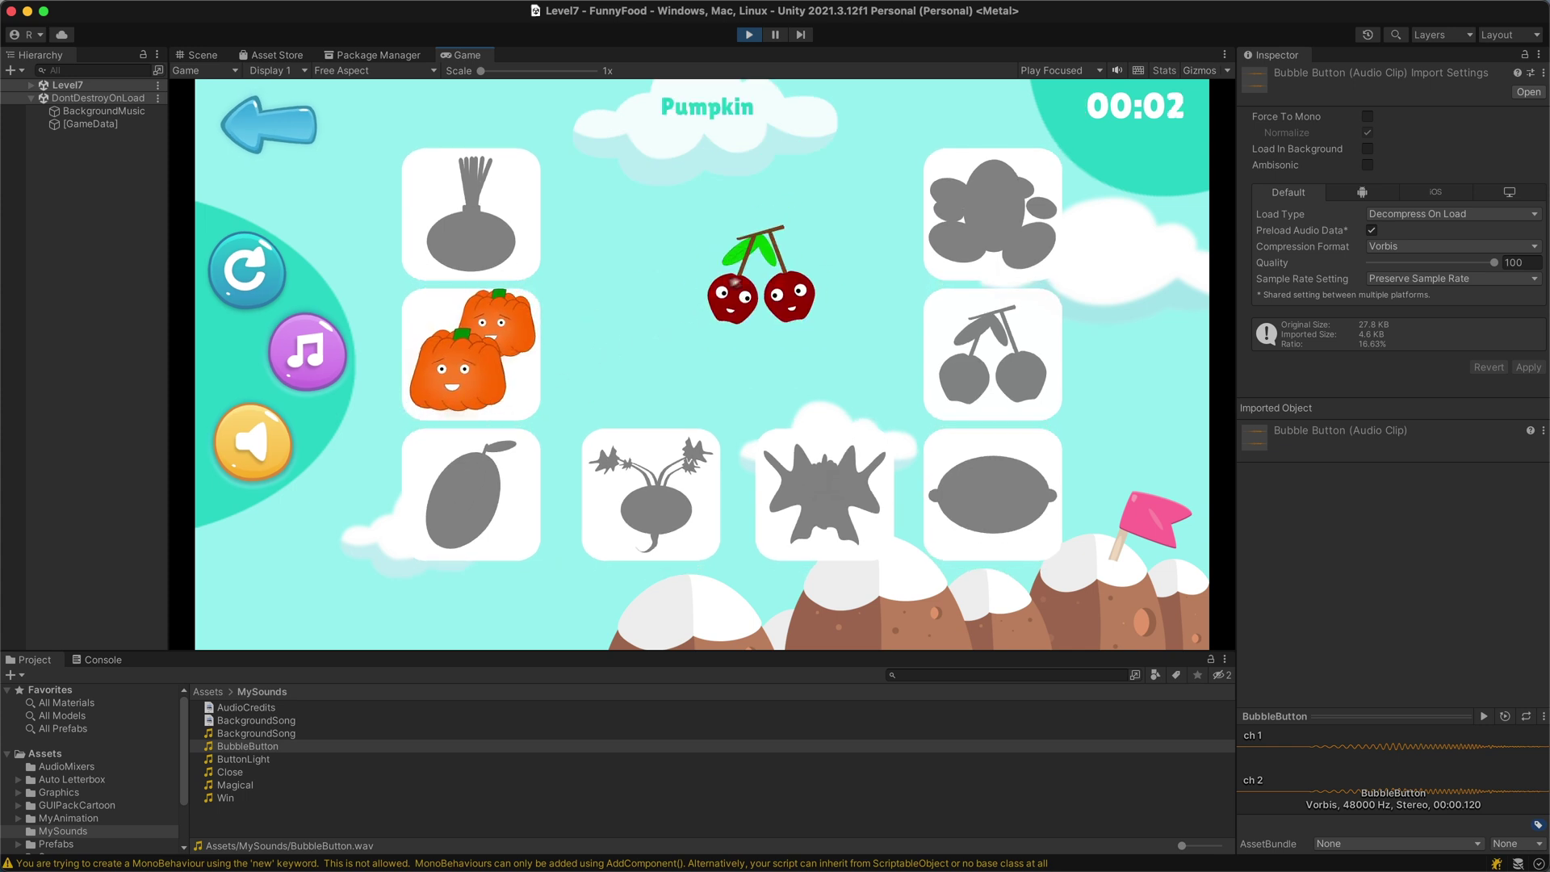
pyautogui.moveTo(759, 282); pyautogui.dragTo(993, 355)
pyautogui.moveTo(755, 262); pyautogui.dragTo(673, 485)
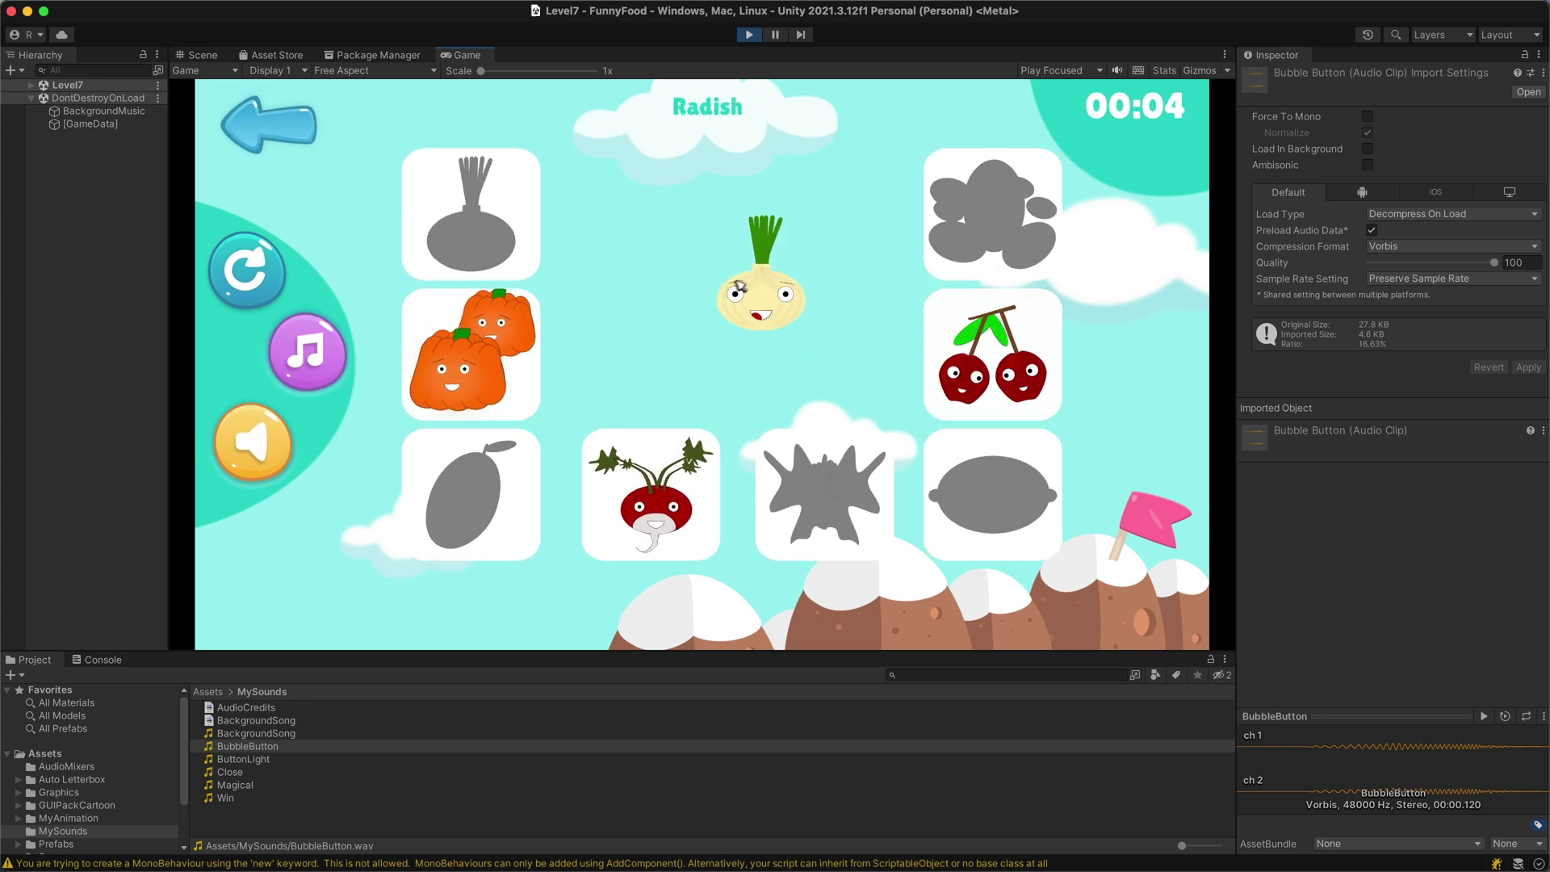
pyautogui.moveTo(761, 279); pyautogui.dragTo(473, 218)
pyautogui.moveTo(761, 266); pyautogui.dragTo(1009, 538)
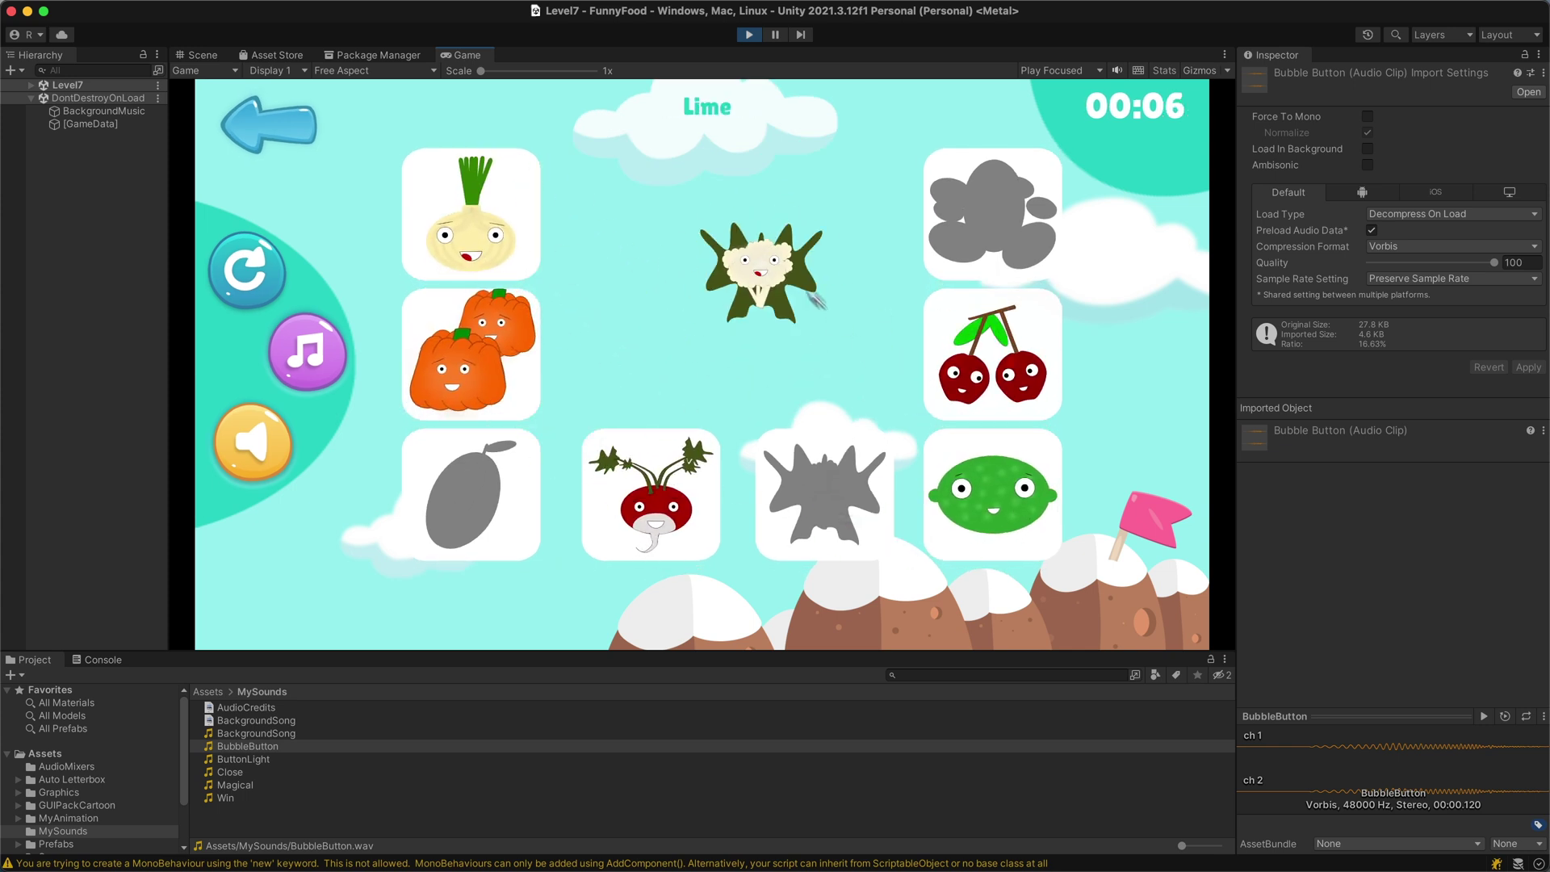
pyautogui.moveTo(762, 270); pyautogui.dragTo(483, 498)
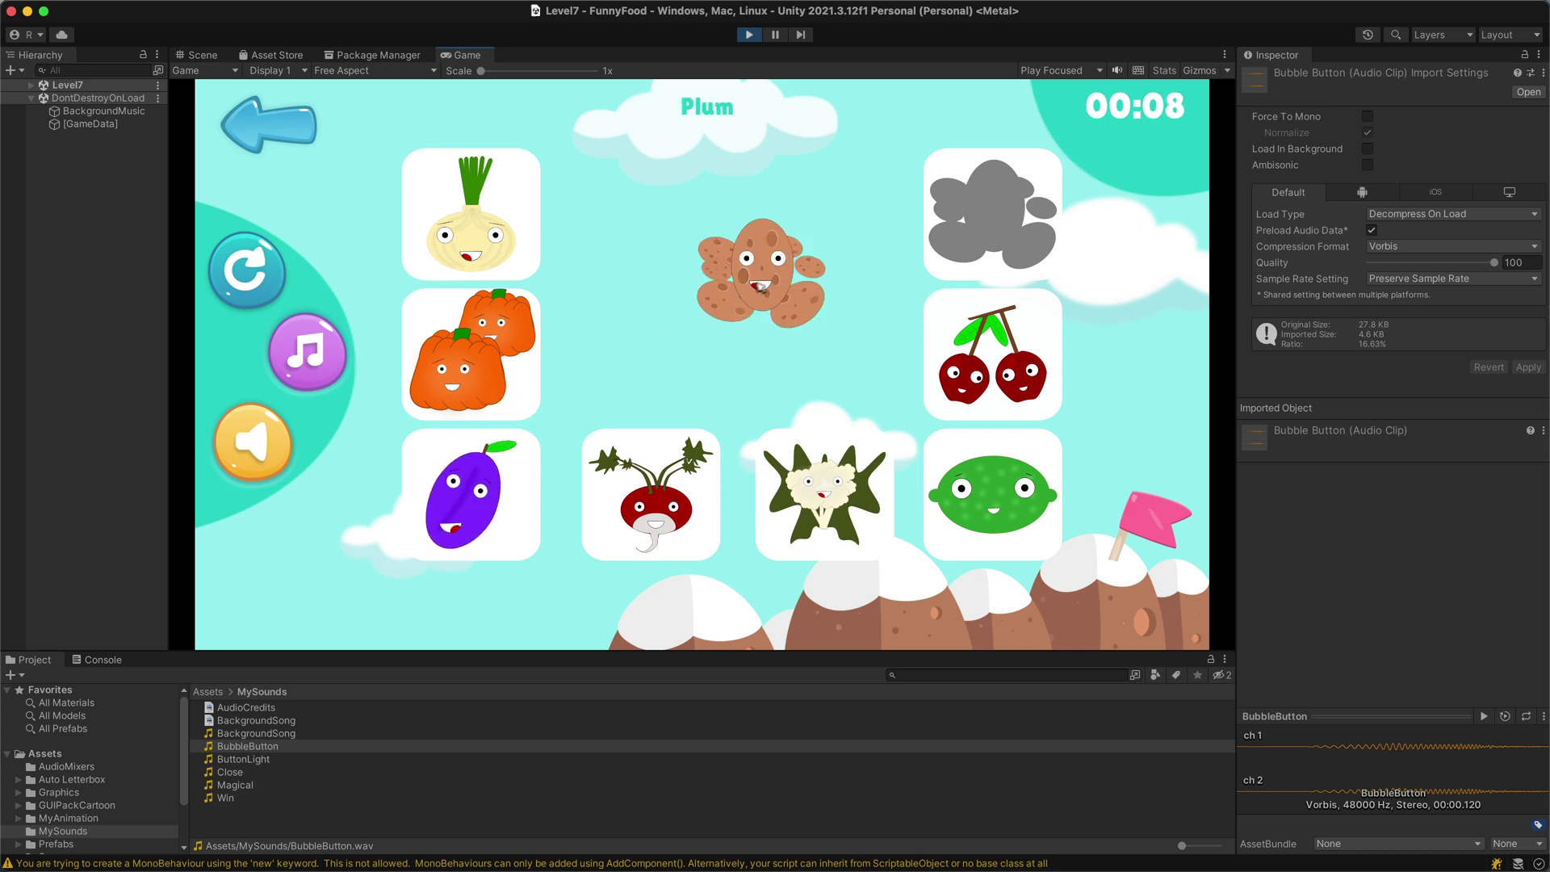
pyautogui.moveTo(761, 270); pyautogui.dragTo(997, 217)
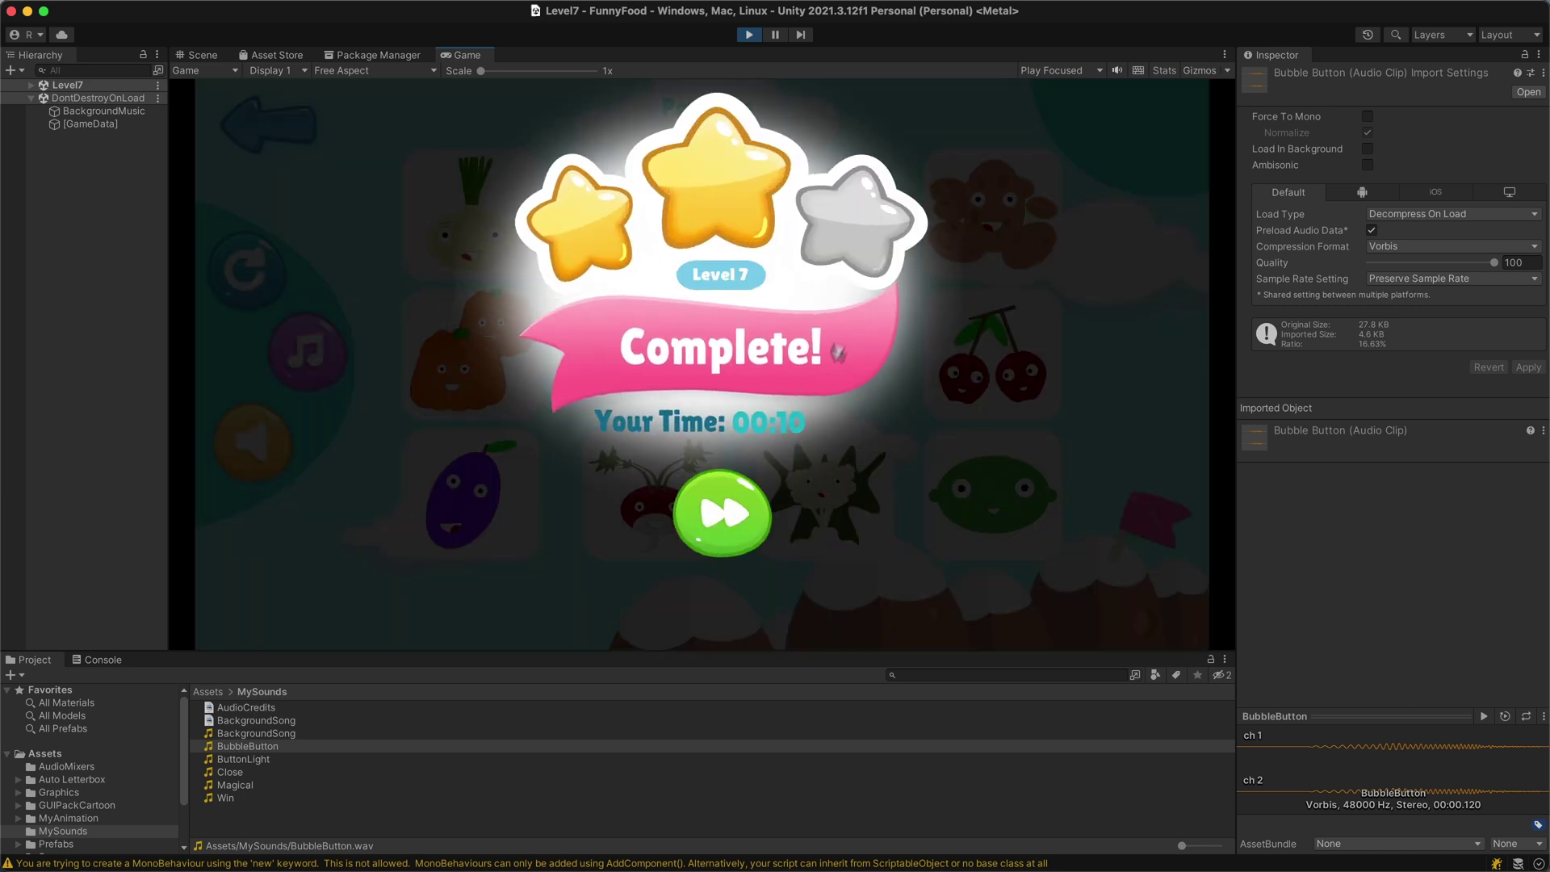
# Clear Level 8: cauliflower, leek, radish, cherries, onion, red pepper, potatoes and melon.
pyautogui.click(749, 523)
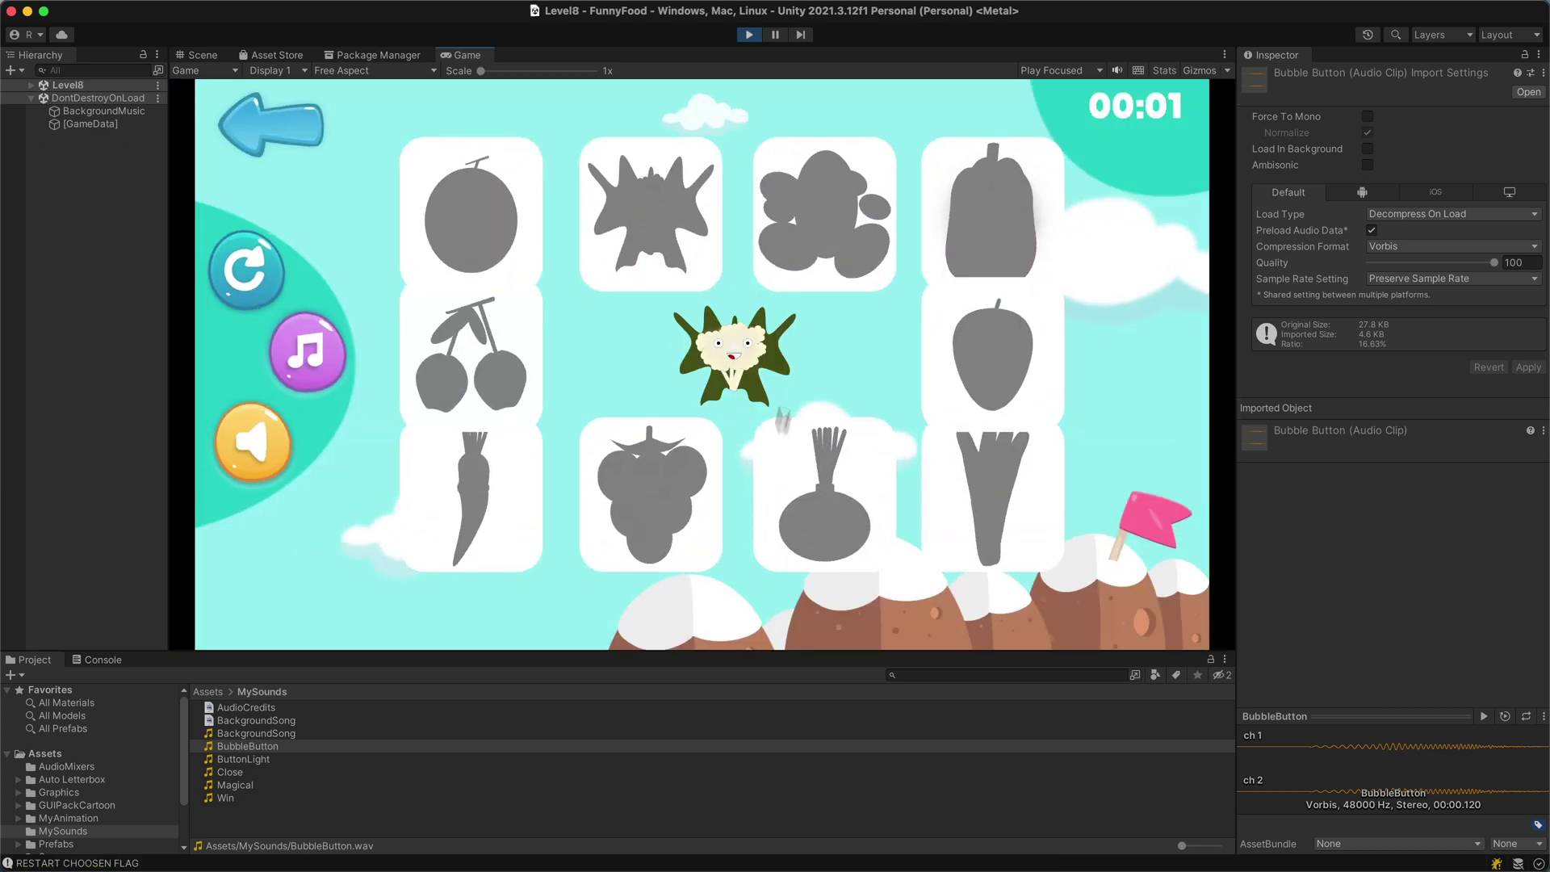
pyautogui.moveTo(741, 347); pyautogui.dragTo(684, 262)
pyautogui.moveTo(730, 355); pyautogui.dragTo(981, 488)
pyautogui.moveTo(741, 377); pyautogui.dragTo(481, 524)
pyautogui.moveTo(722, 390); pyautogui.dragTo(477, 380)
pyautogui.moveTo(730, 359); pyautogui.dragTo(703, 490)
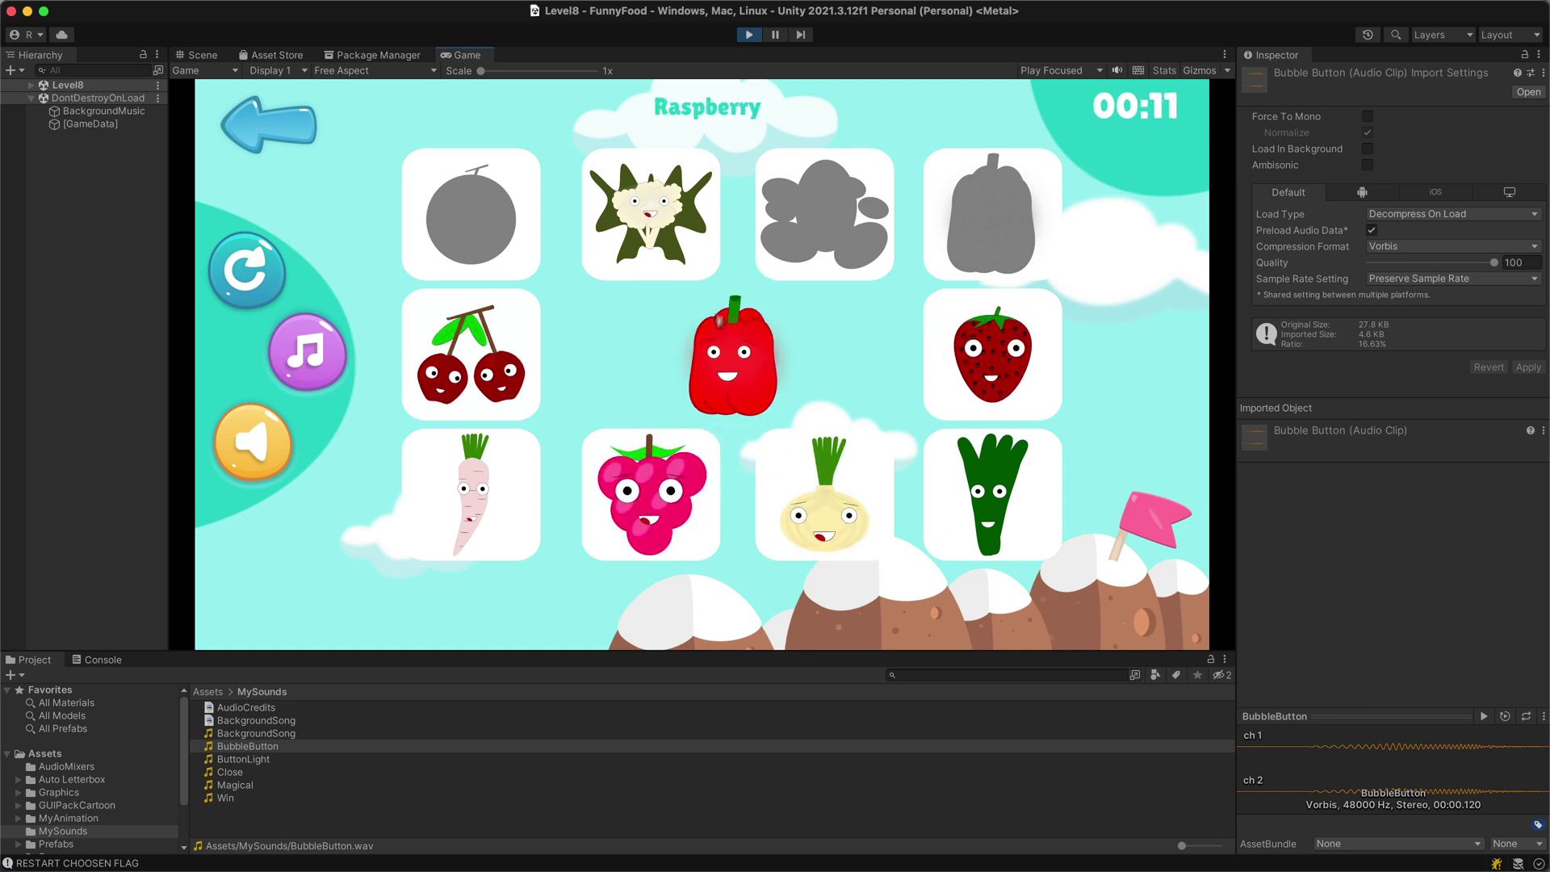
pyautogui.moveTo(731, 359); pyautogui.dragTo(985, 226)
pyautogui.moveTo(735, 355); pyautogui.dragTo(824, 216)
pyautogui.moveTo(726, 347); pyautogui.dragTo(472, 216)
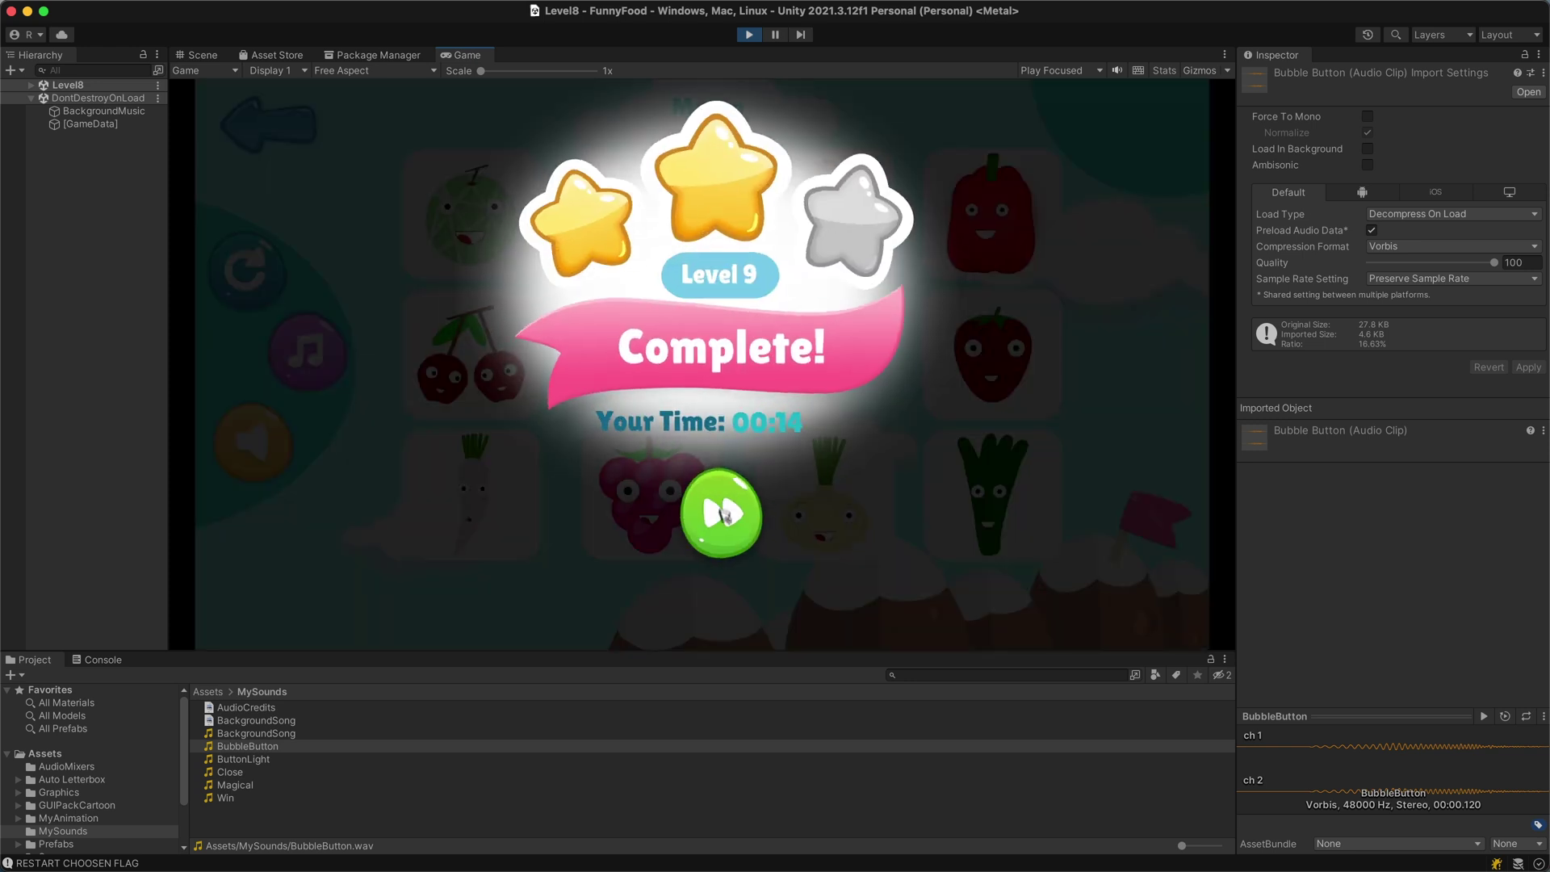
# Go back to the Funny Food title and level select, then press PLAY in AnimalAtlas.
pyautogui.click(721, 515)
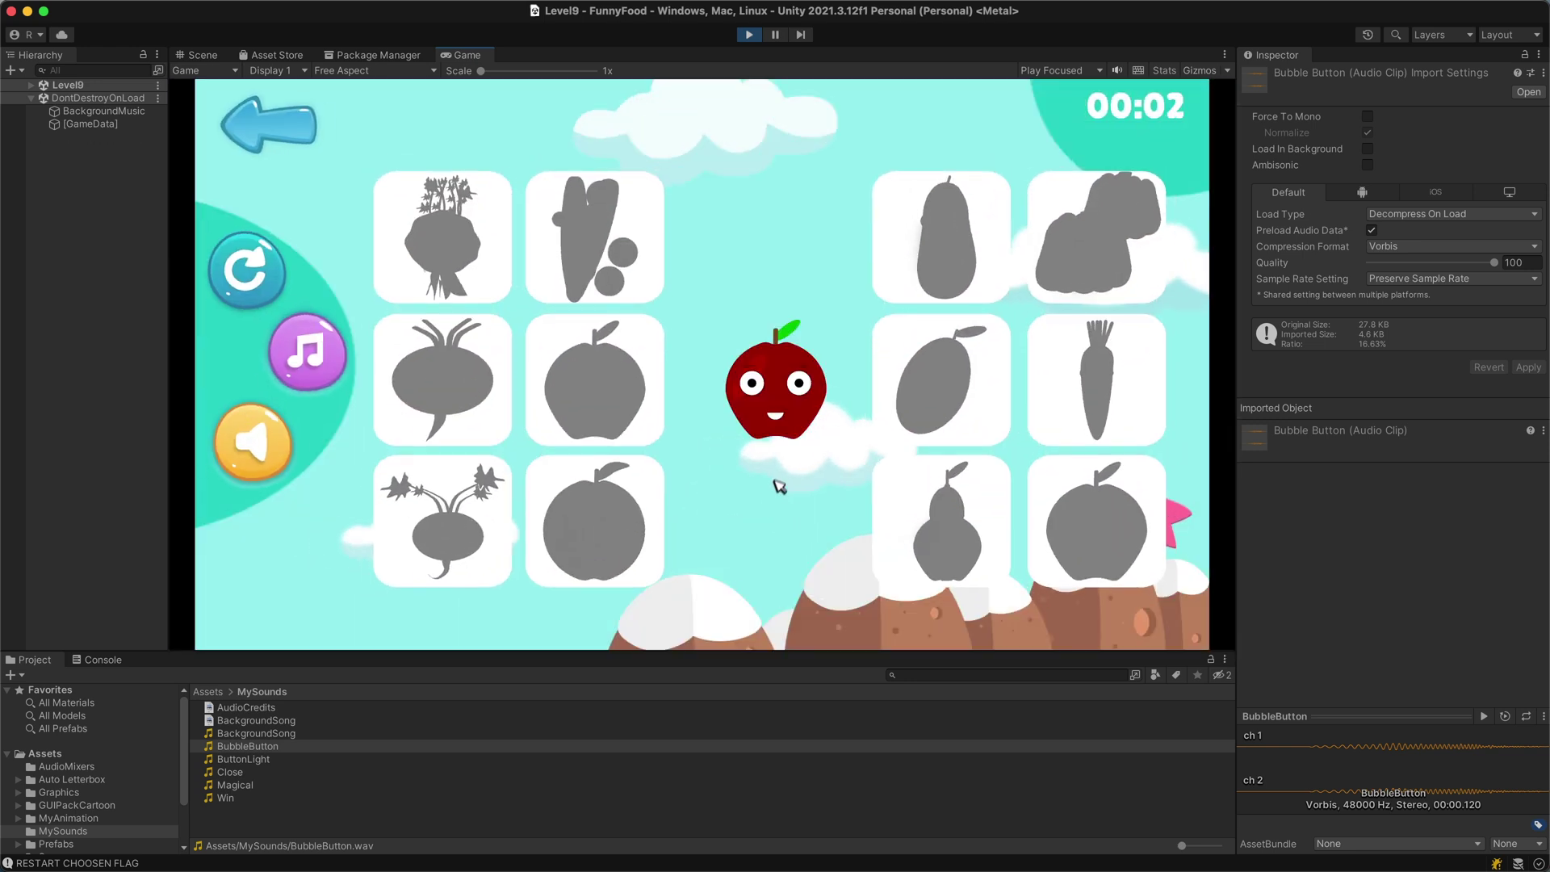
pyautogui.click(270, 125)
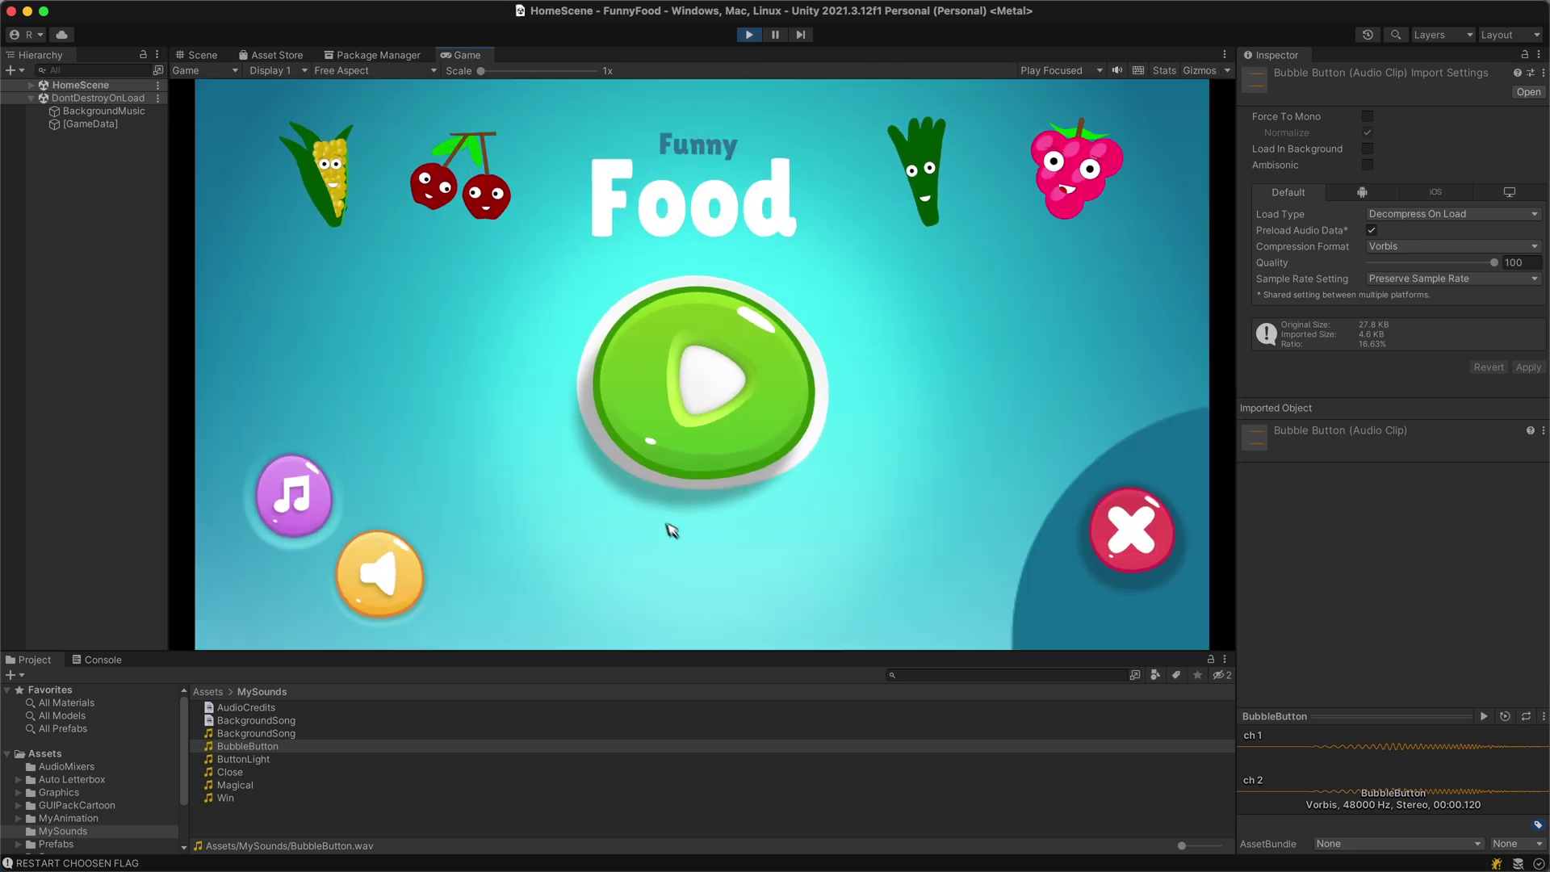
pyautogui.click(710, 379)
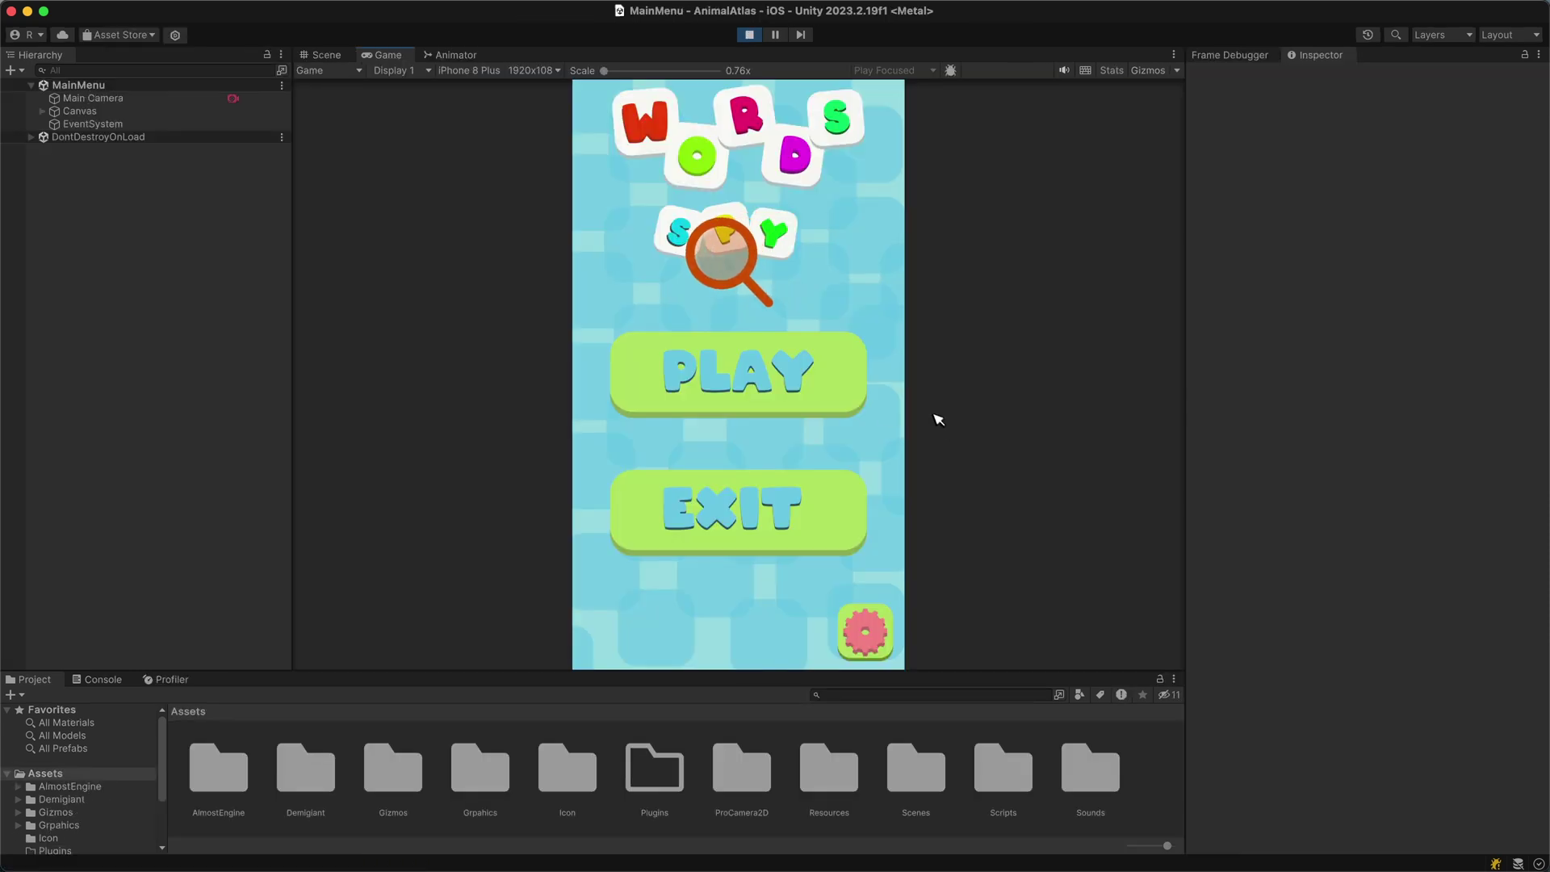
pyautogui.click(736, 384)
# Choose the FOOD category and find BEEF, BAKE and DIP in the first grid.
pyautogui.click(776, 262)
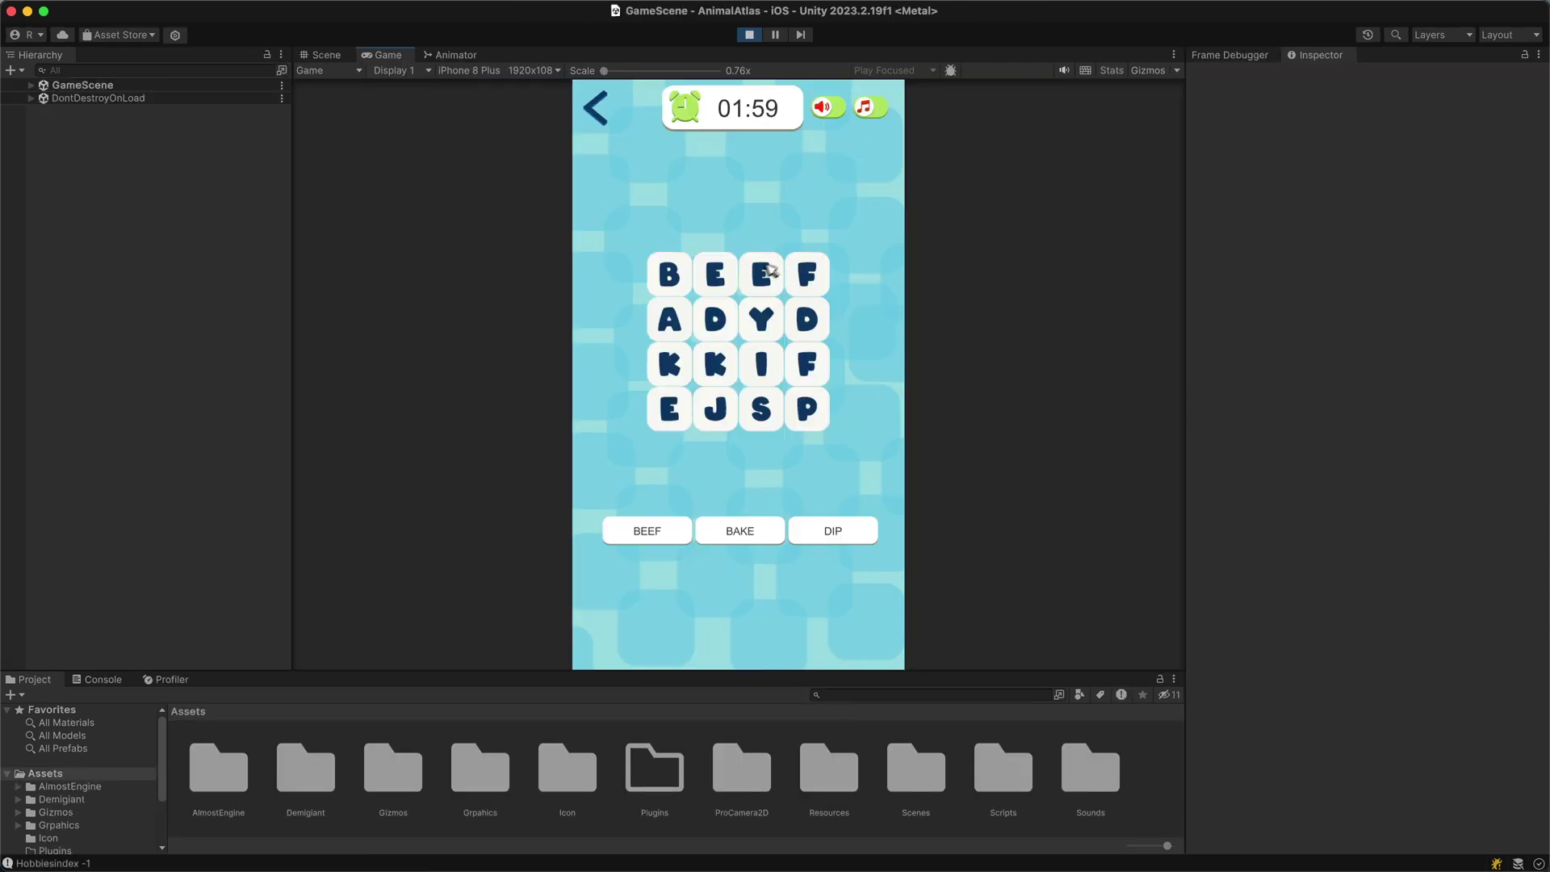
pyautogui.moveTo(687, 288); pyautogui.dragTo(795, 285)
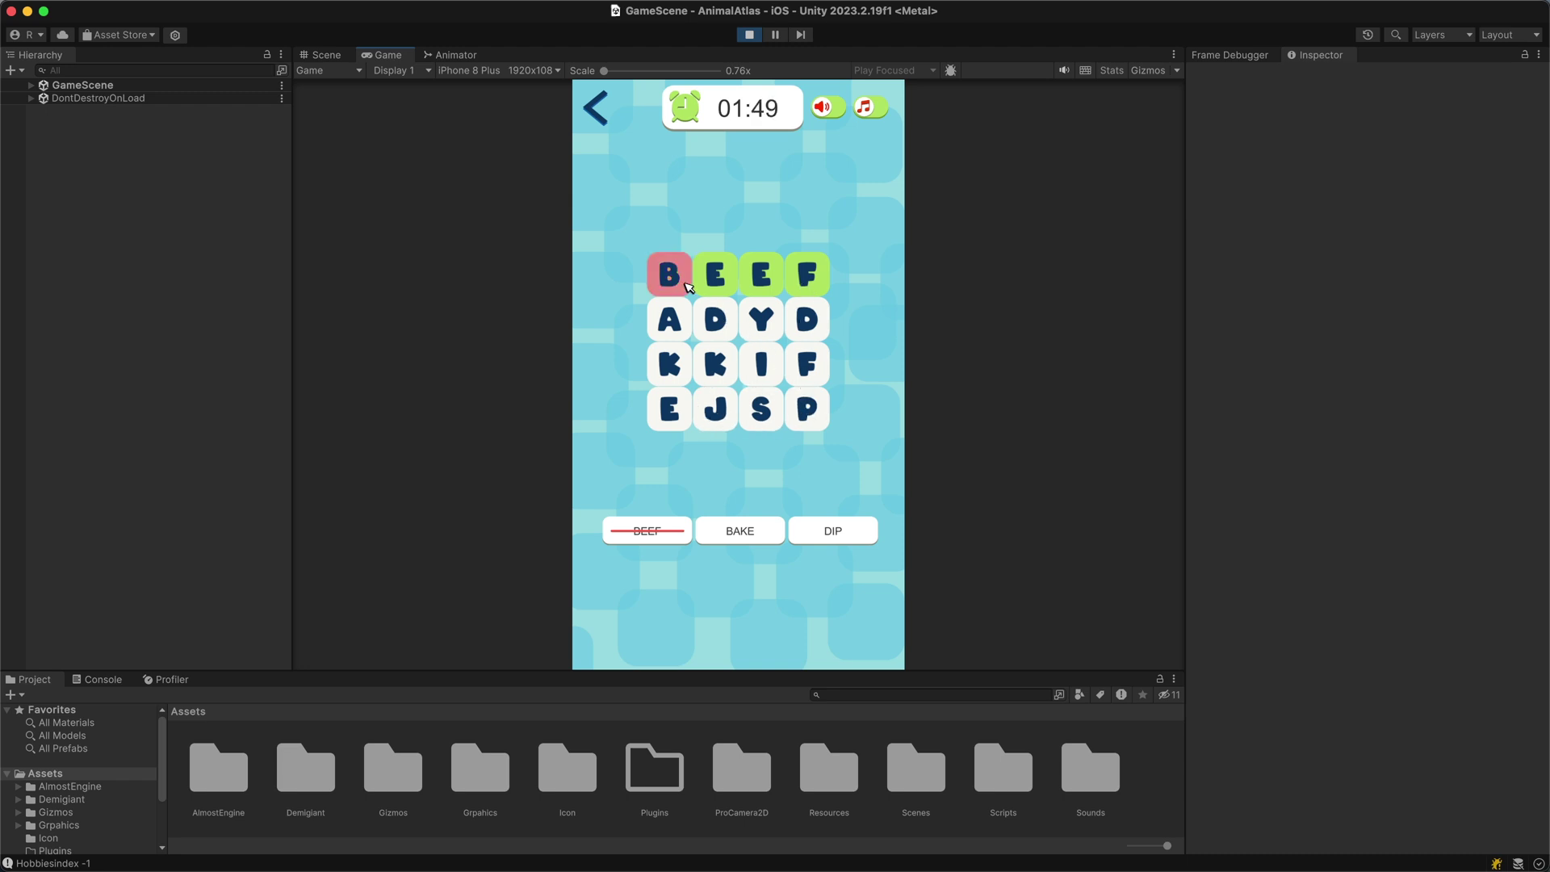
pyautogui.moveTo(685, 289); pyautogui.dragTo(675, 441)
pyautogui.moveTo(738, 344); pyautogui.dragTo(805, 412)
# In the next grid, find PORK, PASTA, CAKES diagonally and SALAD.
pyautogui.click(796, 432)
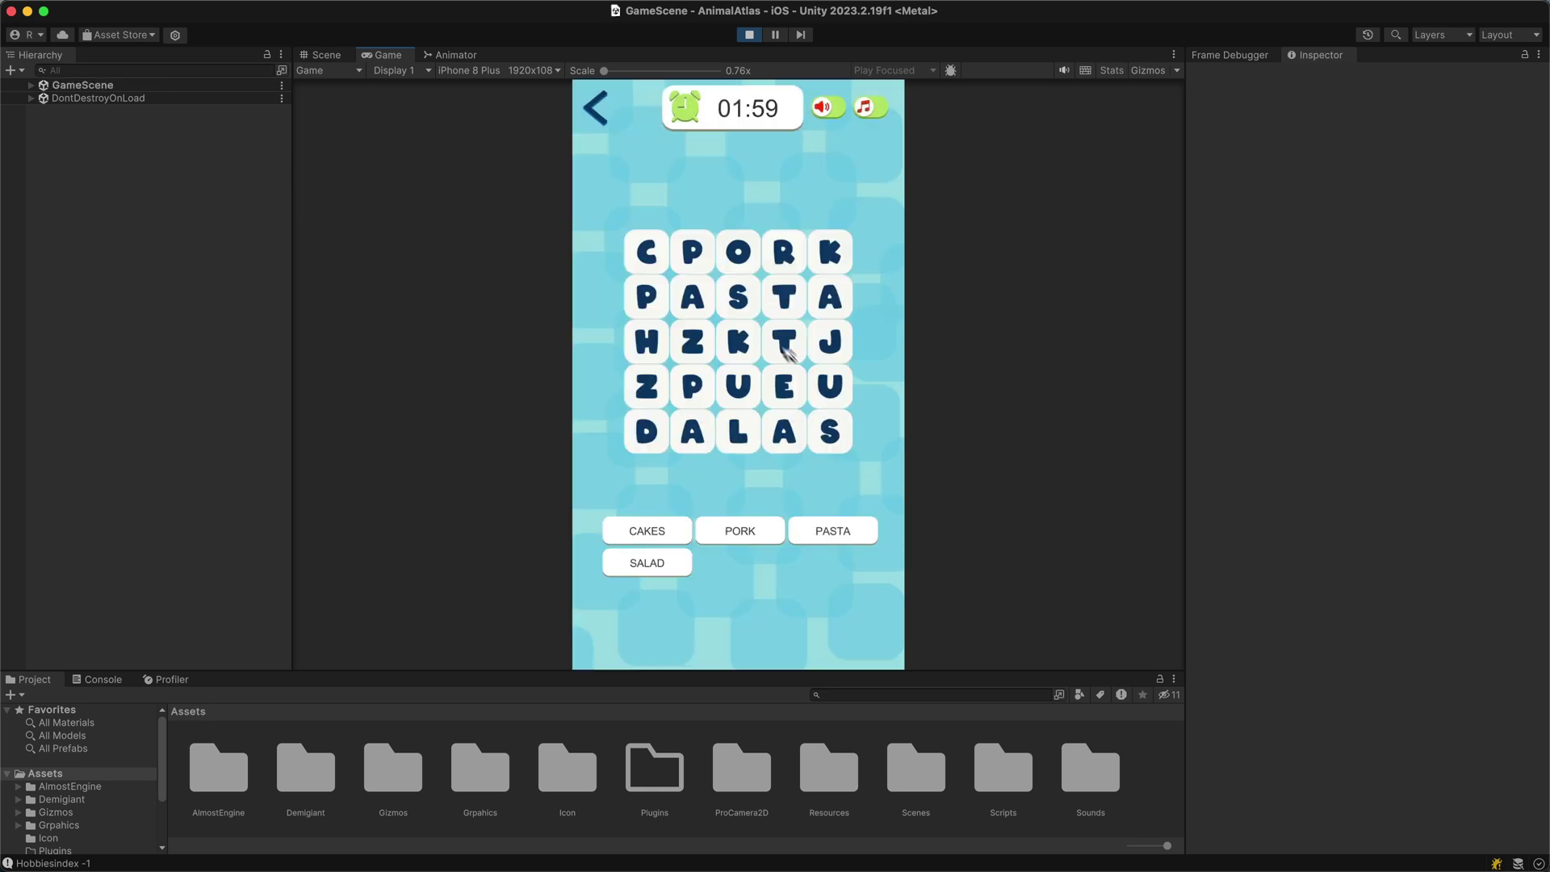
pyautogui.moveTo(687, 267); pyautogui.dragTo(811, 260)
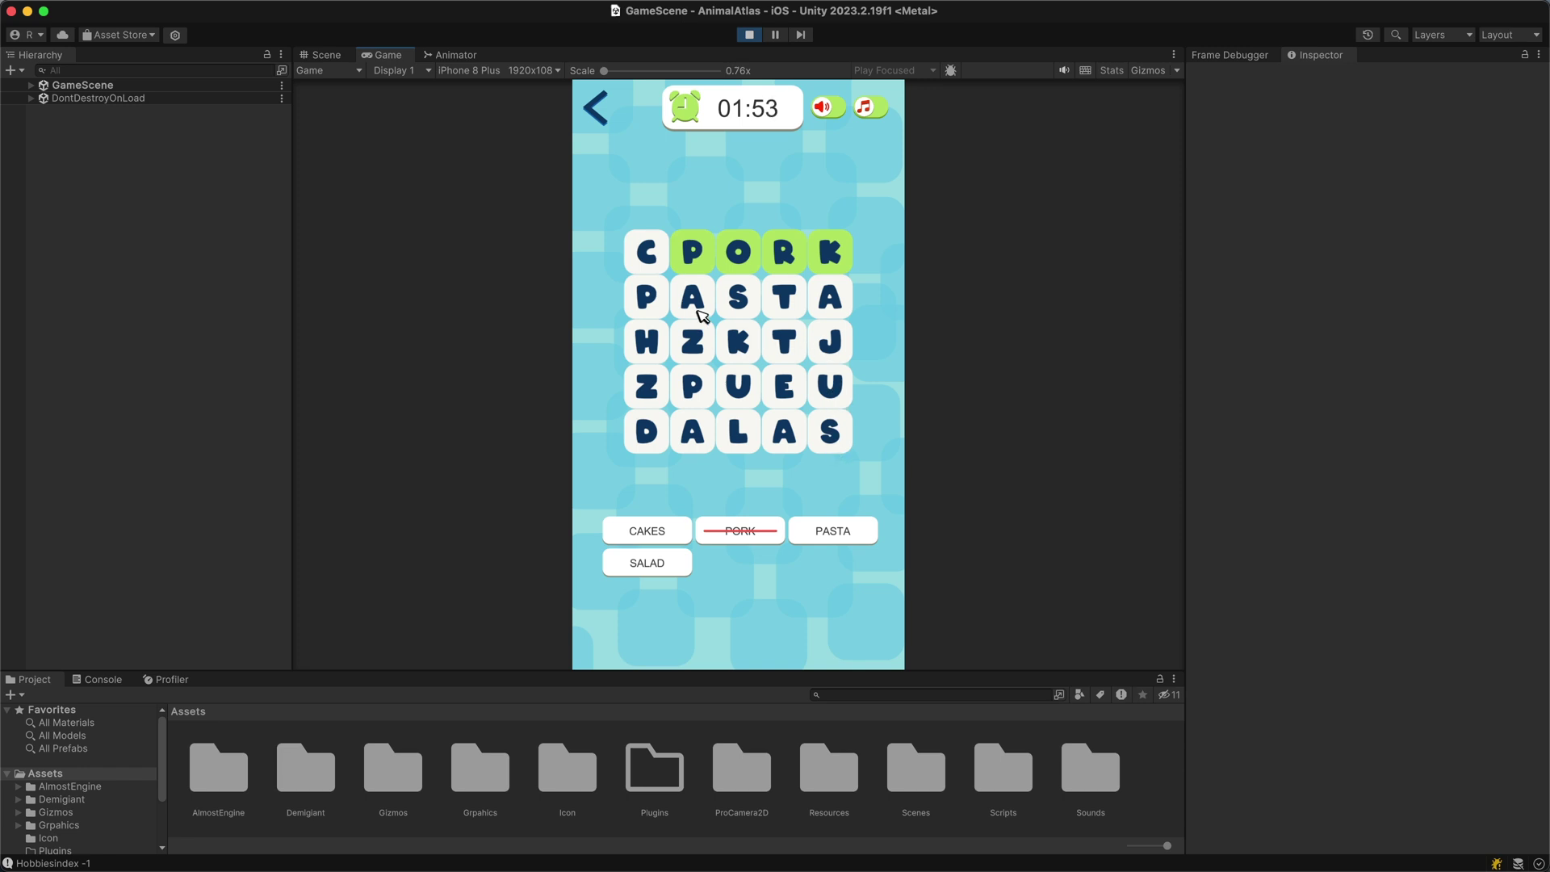
pyautogui.moveTo(664, 306); pyautogui.dragTo(817, 296)
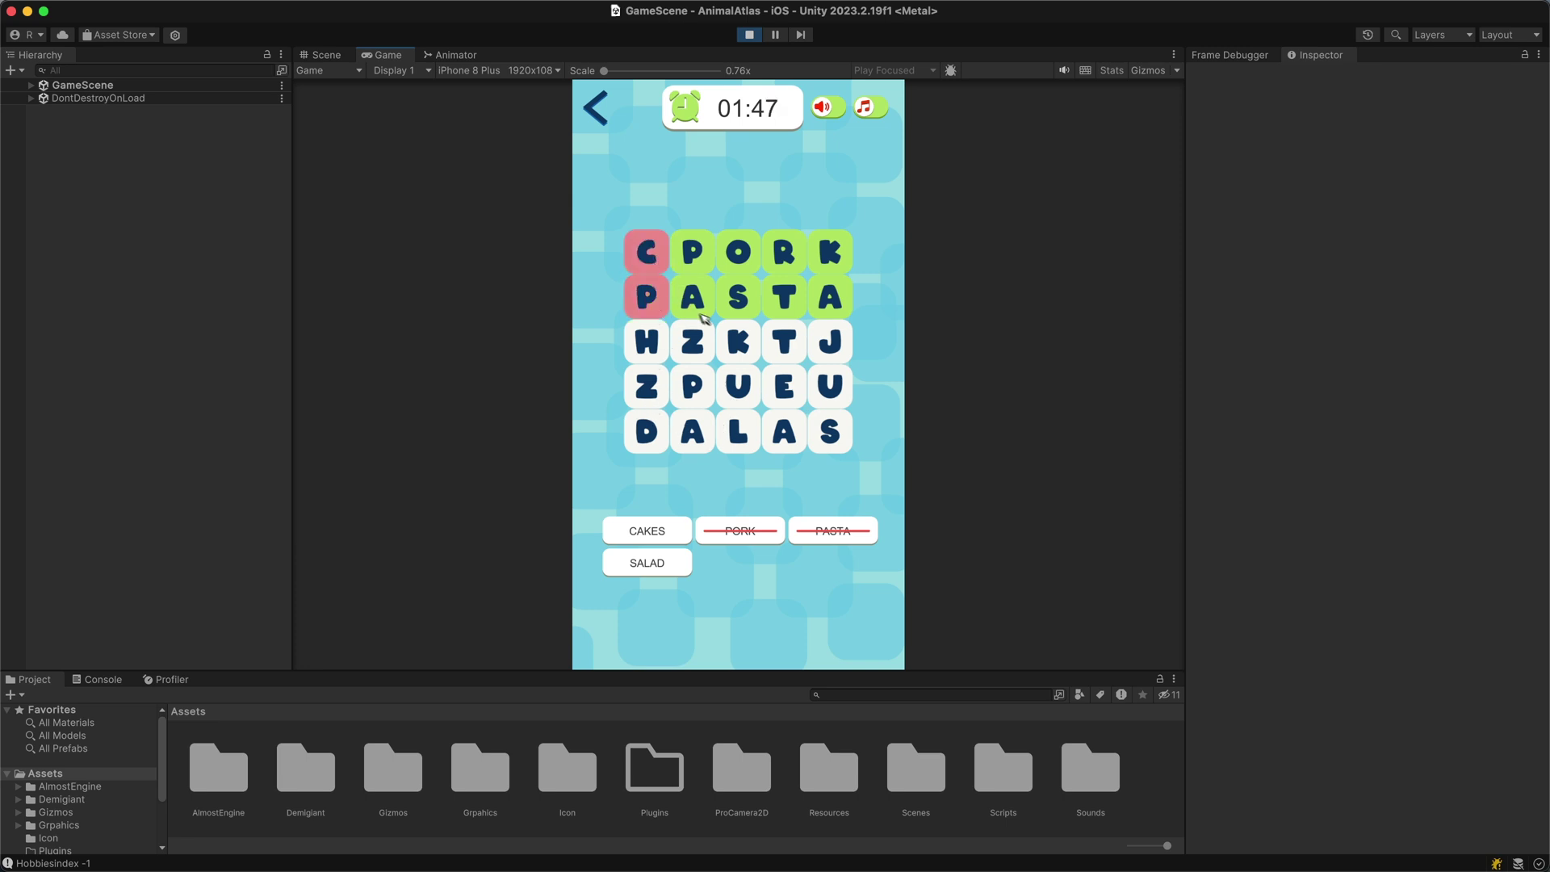
pyautogui.moveTo(709, 321); pyautogui.dragTo(702, 317)
pyautogui.moveTo(646, 252); pyautogui.dragTo(694, 301)
pyautogui.moveTo(777, 386); pyautogui.dragTo(826, 434)
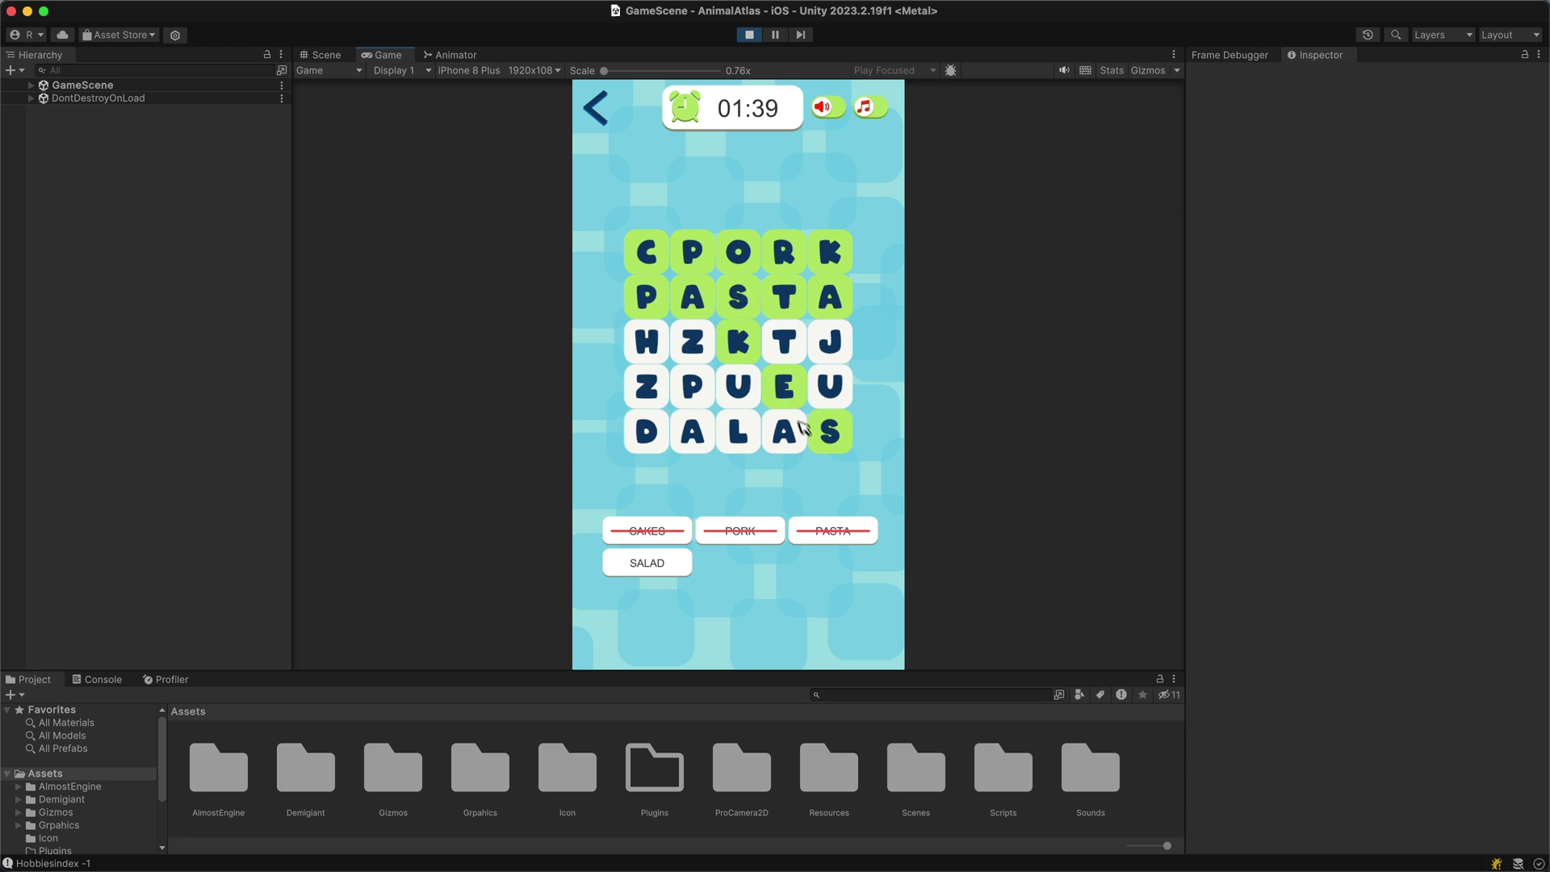
pyautogui.moveTo(780, 443); pyautogui.dragTo(646, 432)
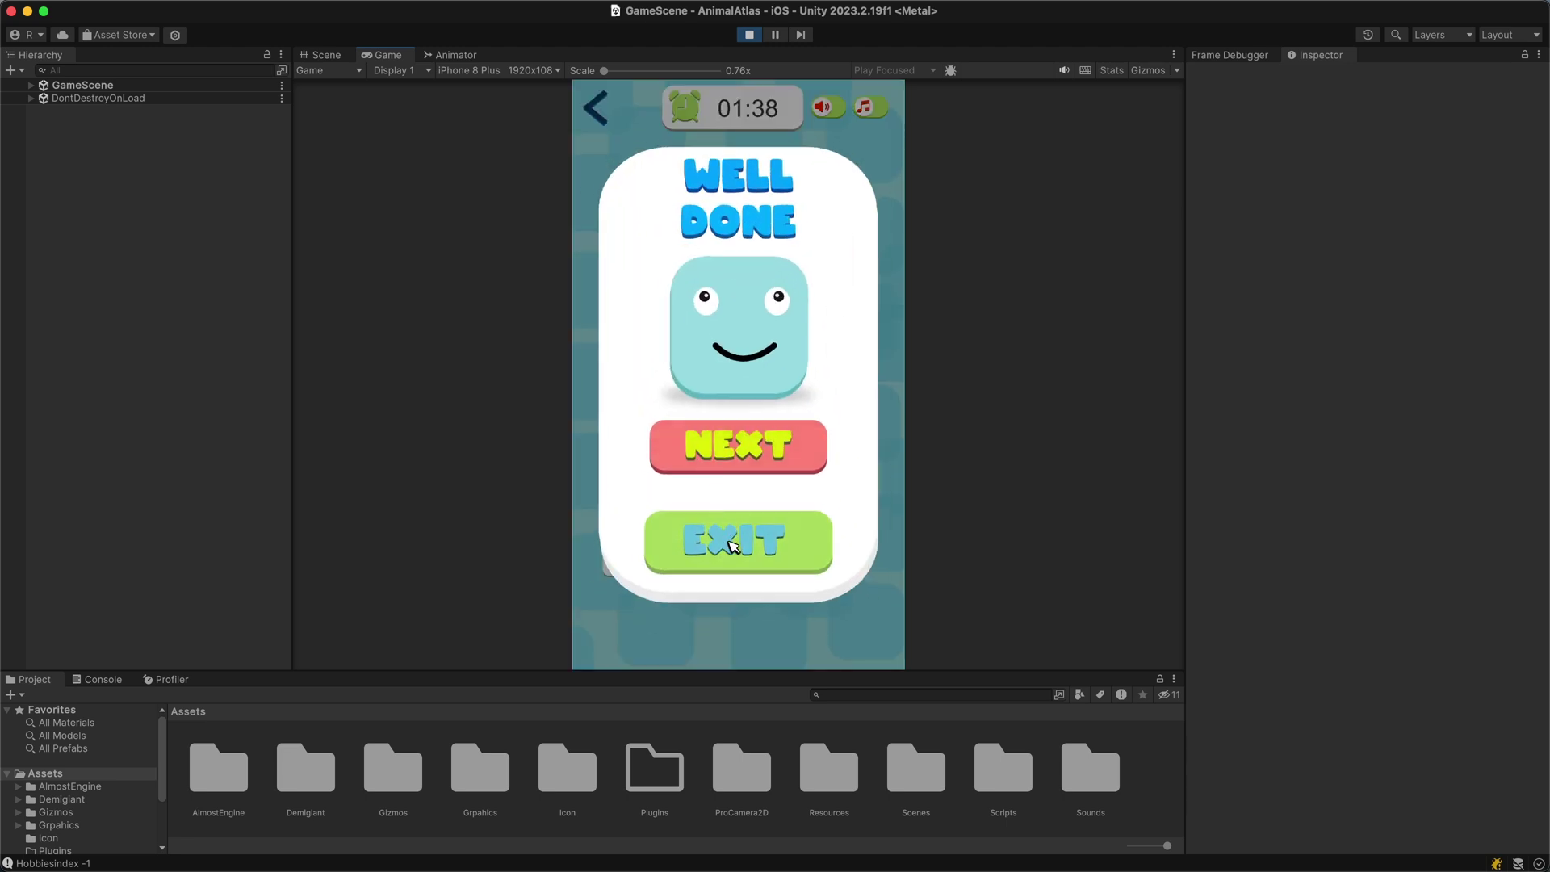
# Go to the next level, reopen the FOOD word search, and mark BUTTER vertically.
pyautogui.click(769, 443)
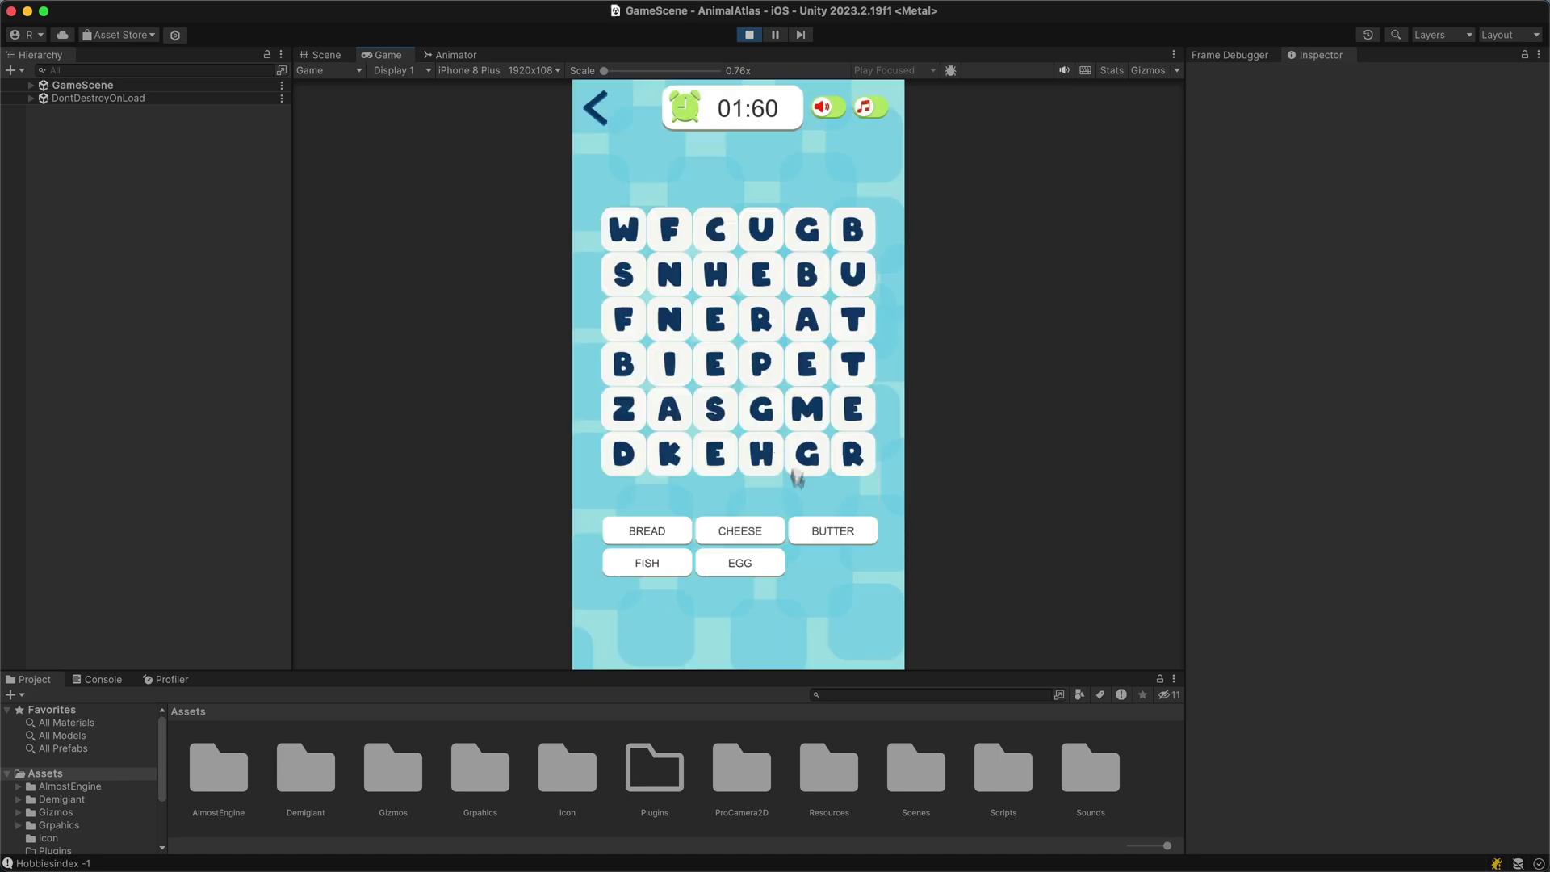
pyautogui.click(598, 108)
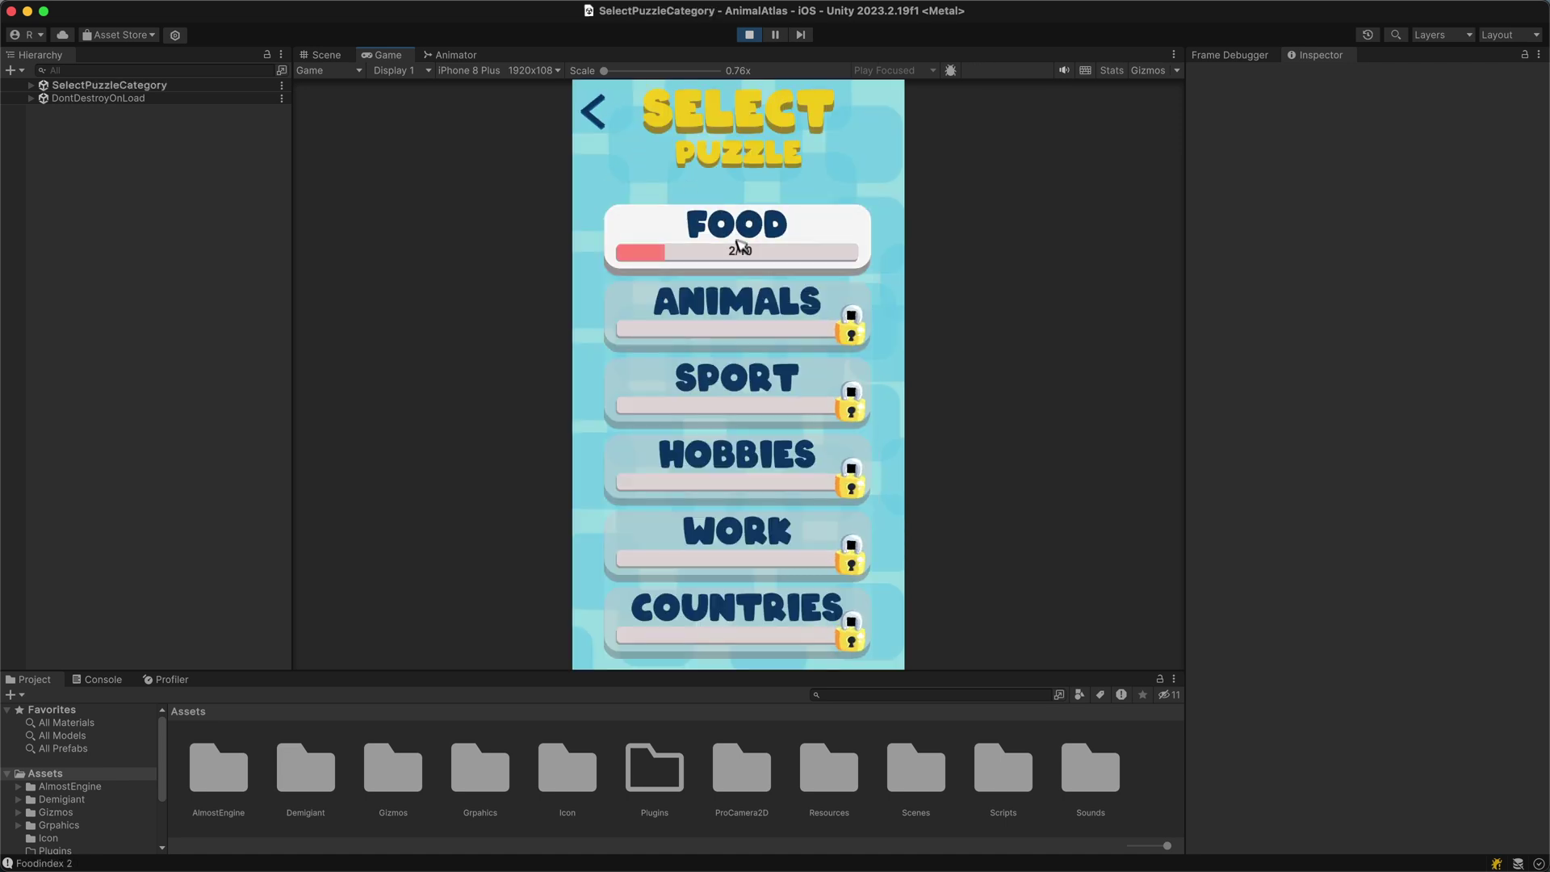
pyautogui.click(765, 260)
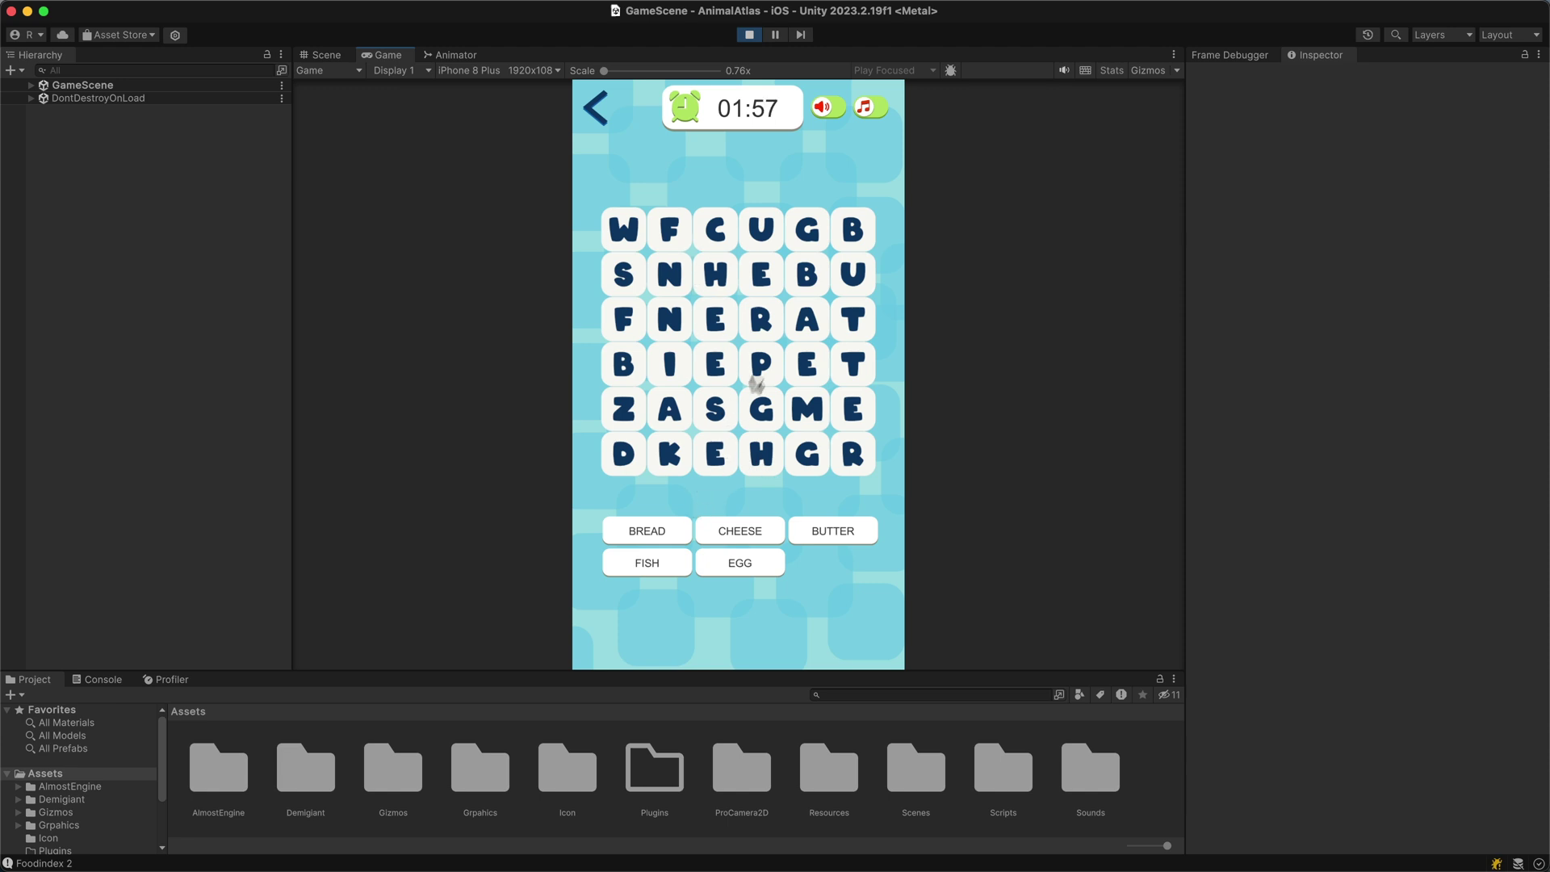
pyautogui.moveTo(851, 231); pyautogui.dragTo(860, 441)
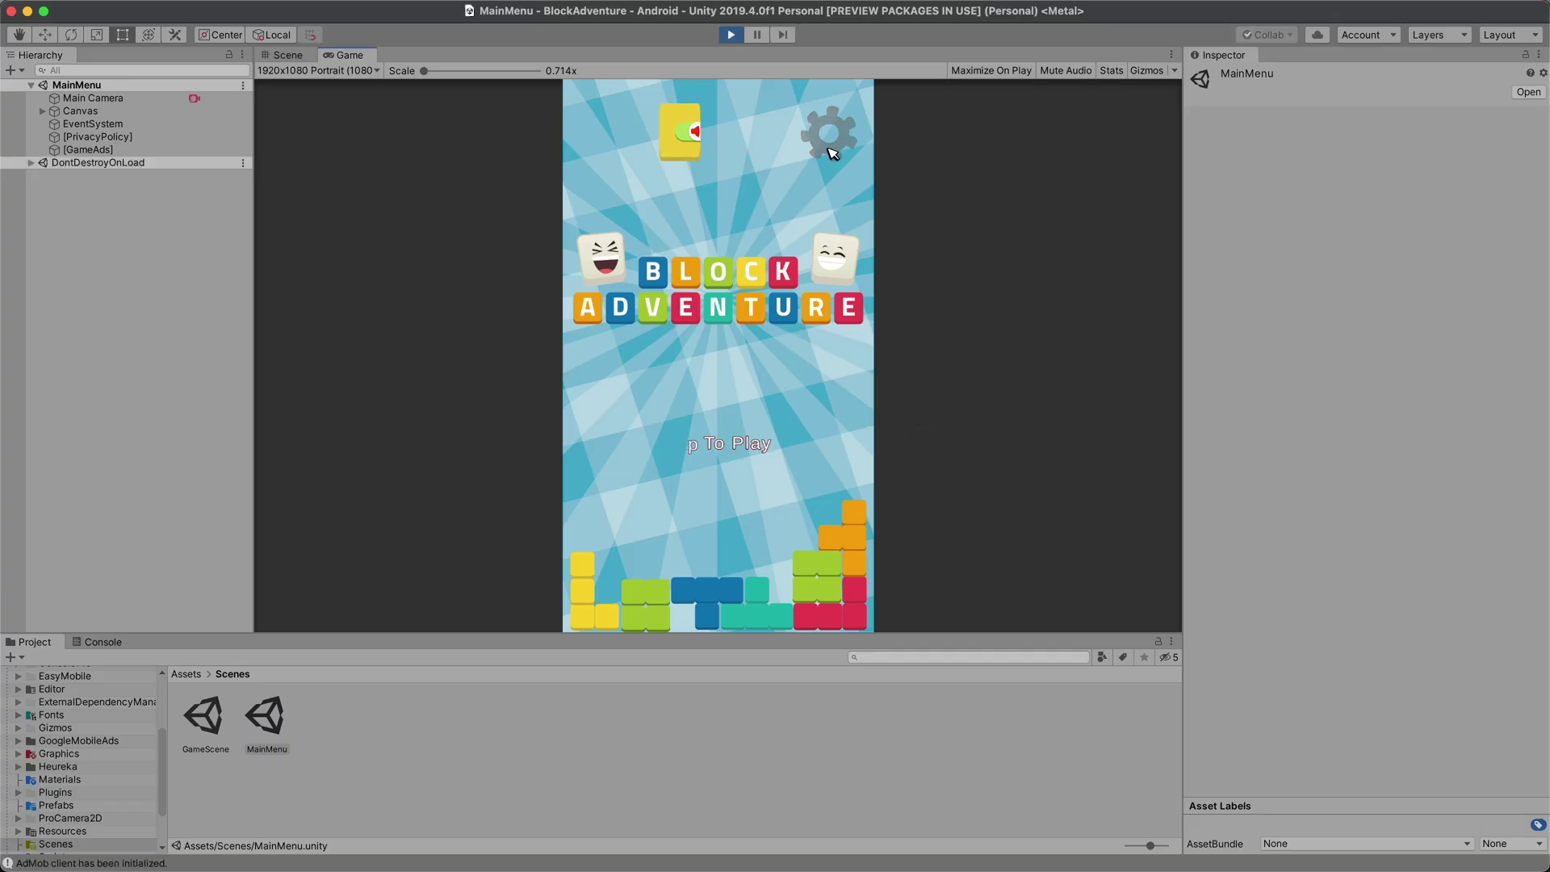
# Start Block Adventure and place J, T, L, S and Z pieces until row 5 clears.
pyautogui.click(798, 399)
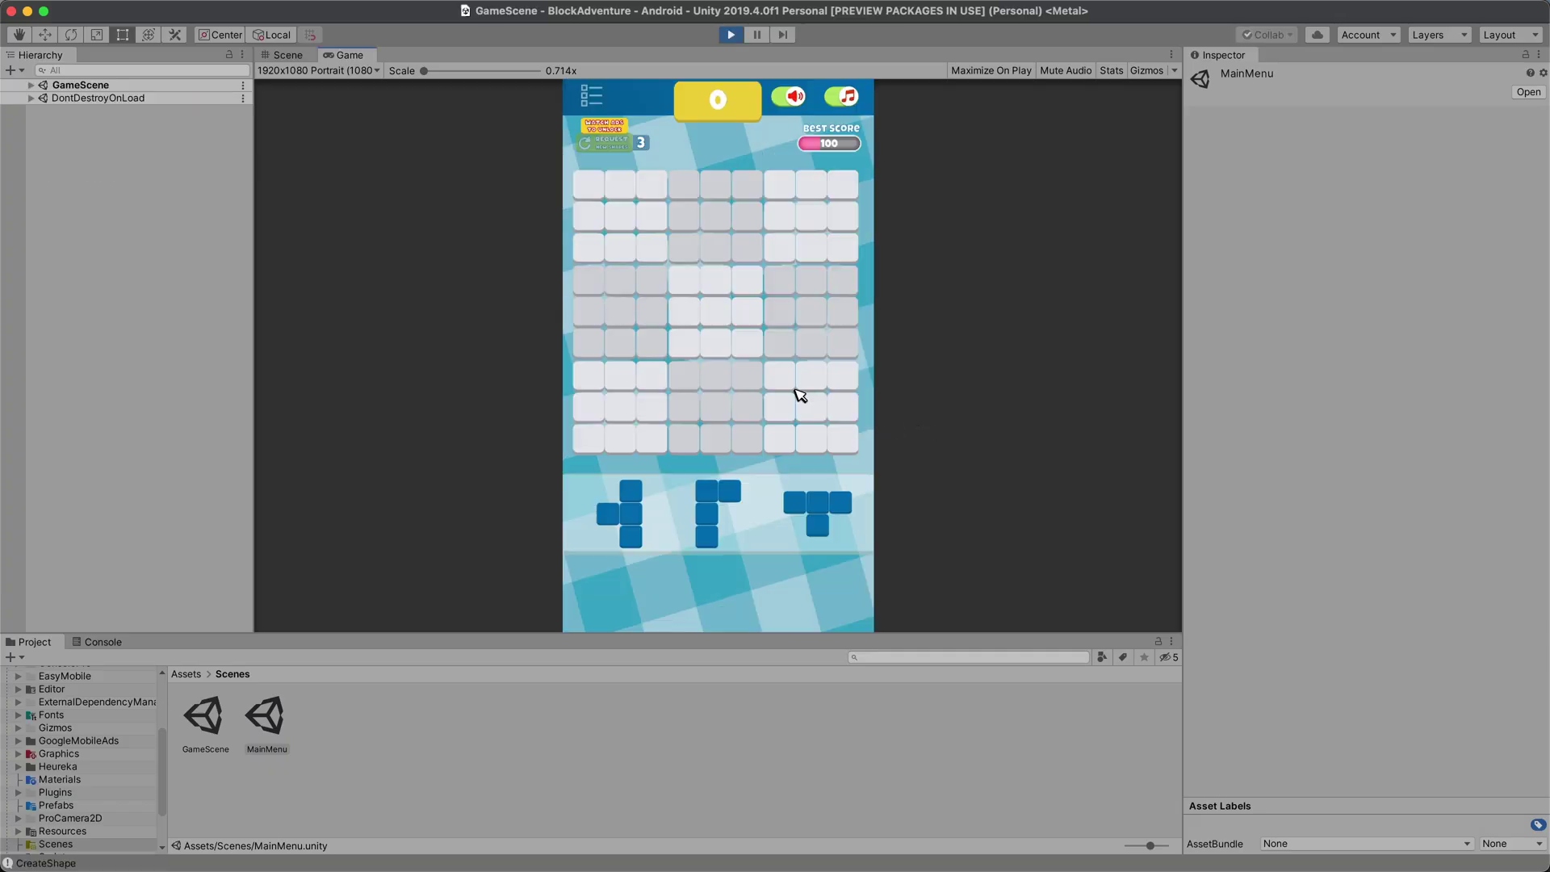
pyautogui.moveTo(713, 554); pyautogui.dragTo(688, 339)
pyautogui.moveTo(626, 540); pyautogui.dragTo(722, 353)
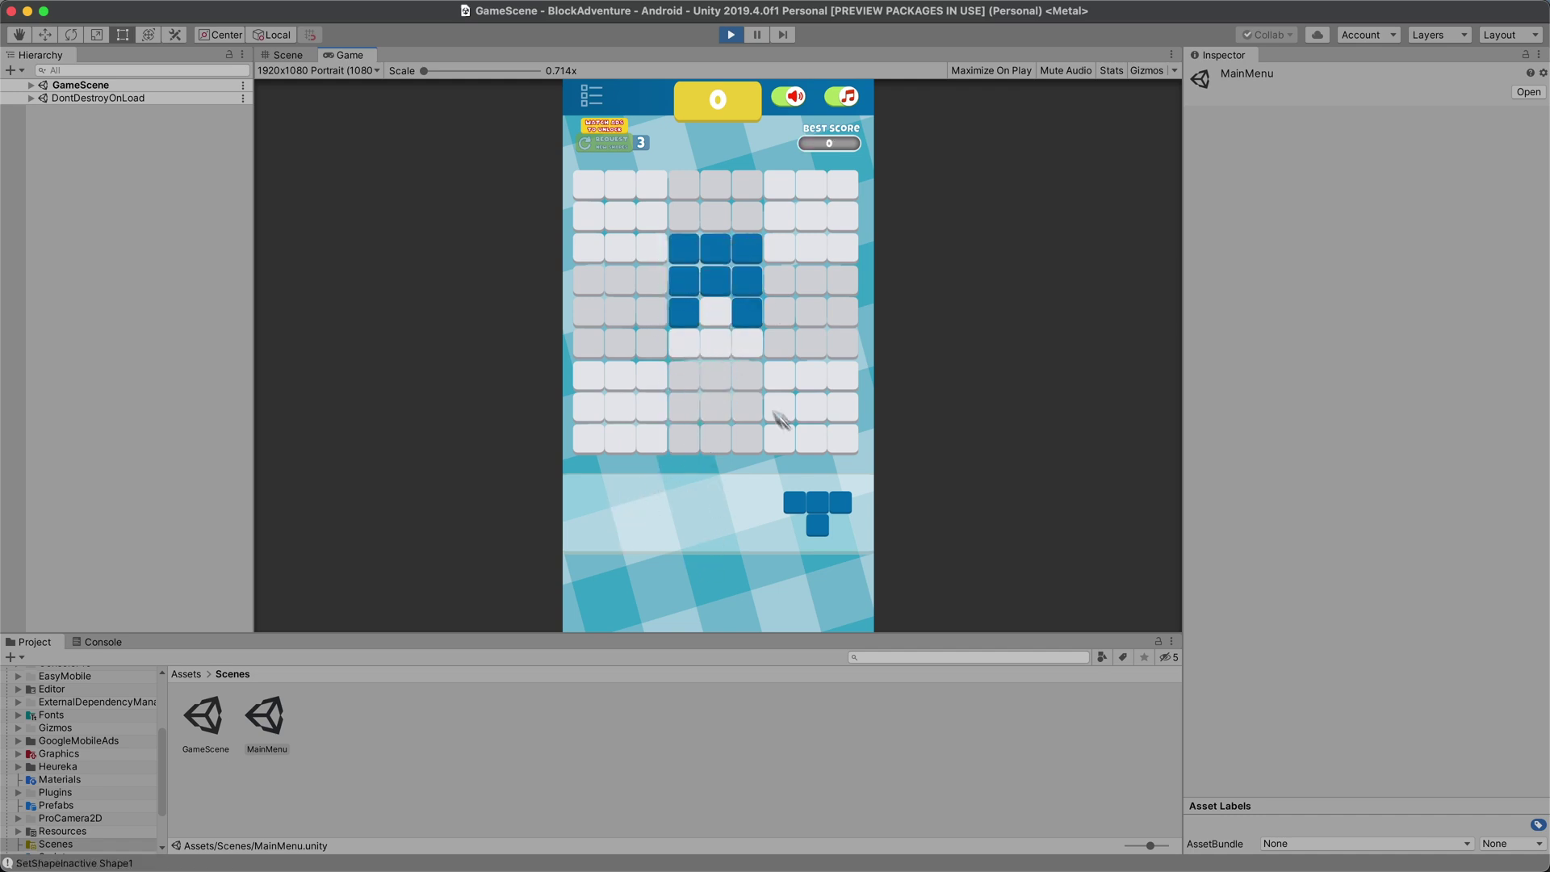
pyautogui.moveTo(817, 496); pyautogui.dragTo(607, 323)
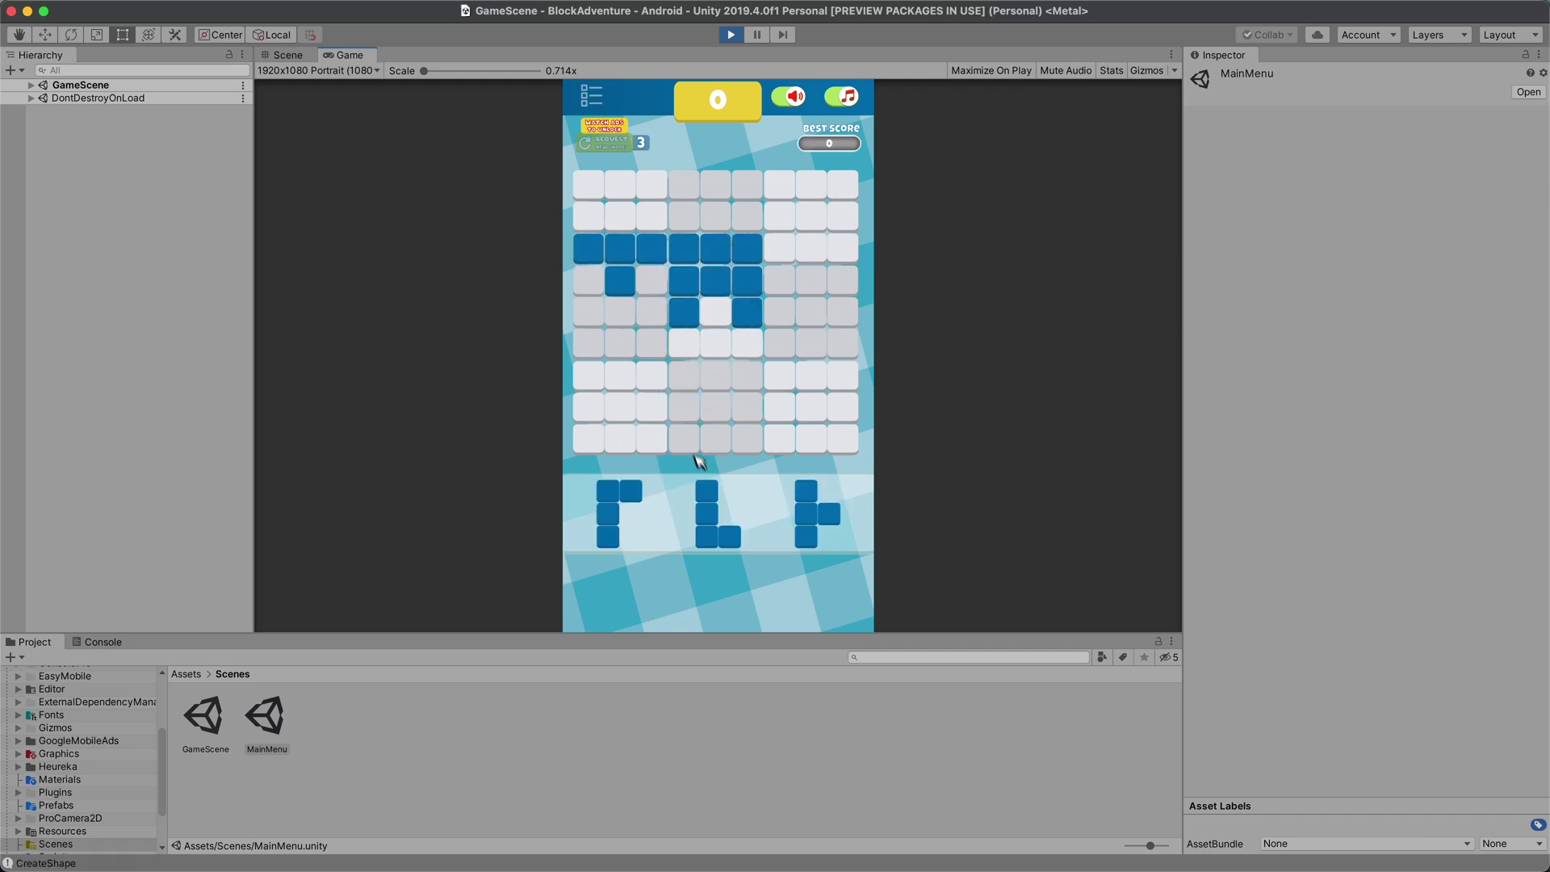
pyautogui.moveTo(704, 473); pyautogui.dragTo(789, 327)
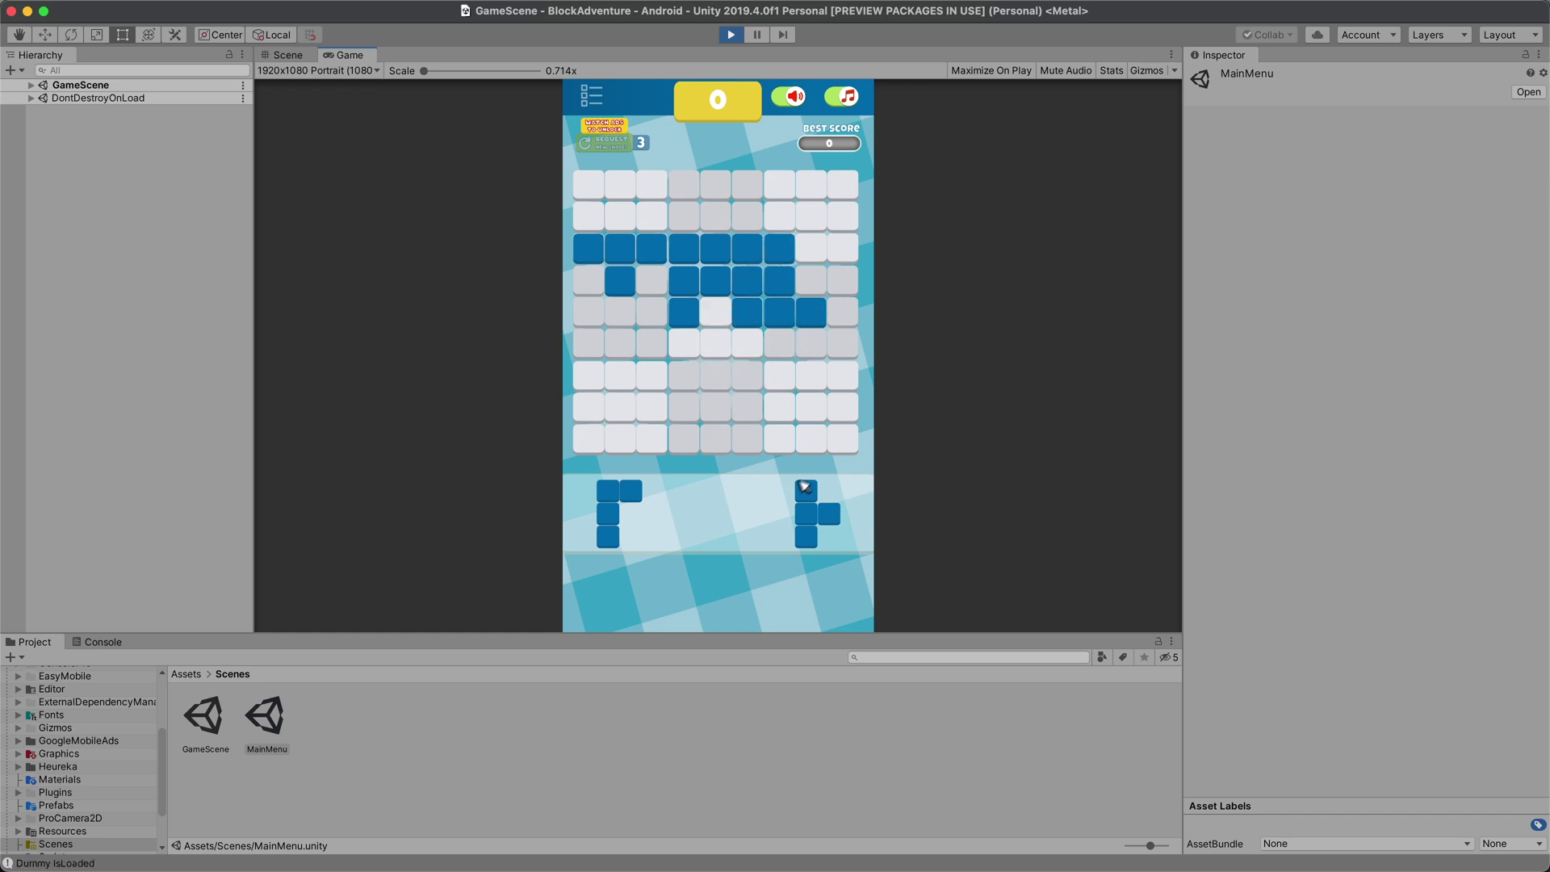
pyautogui.moveTo(623, 500); pyautogui.dragTo(597, 395)
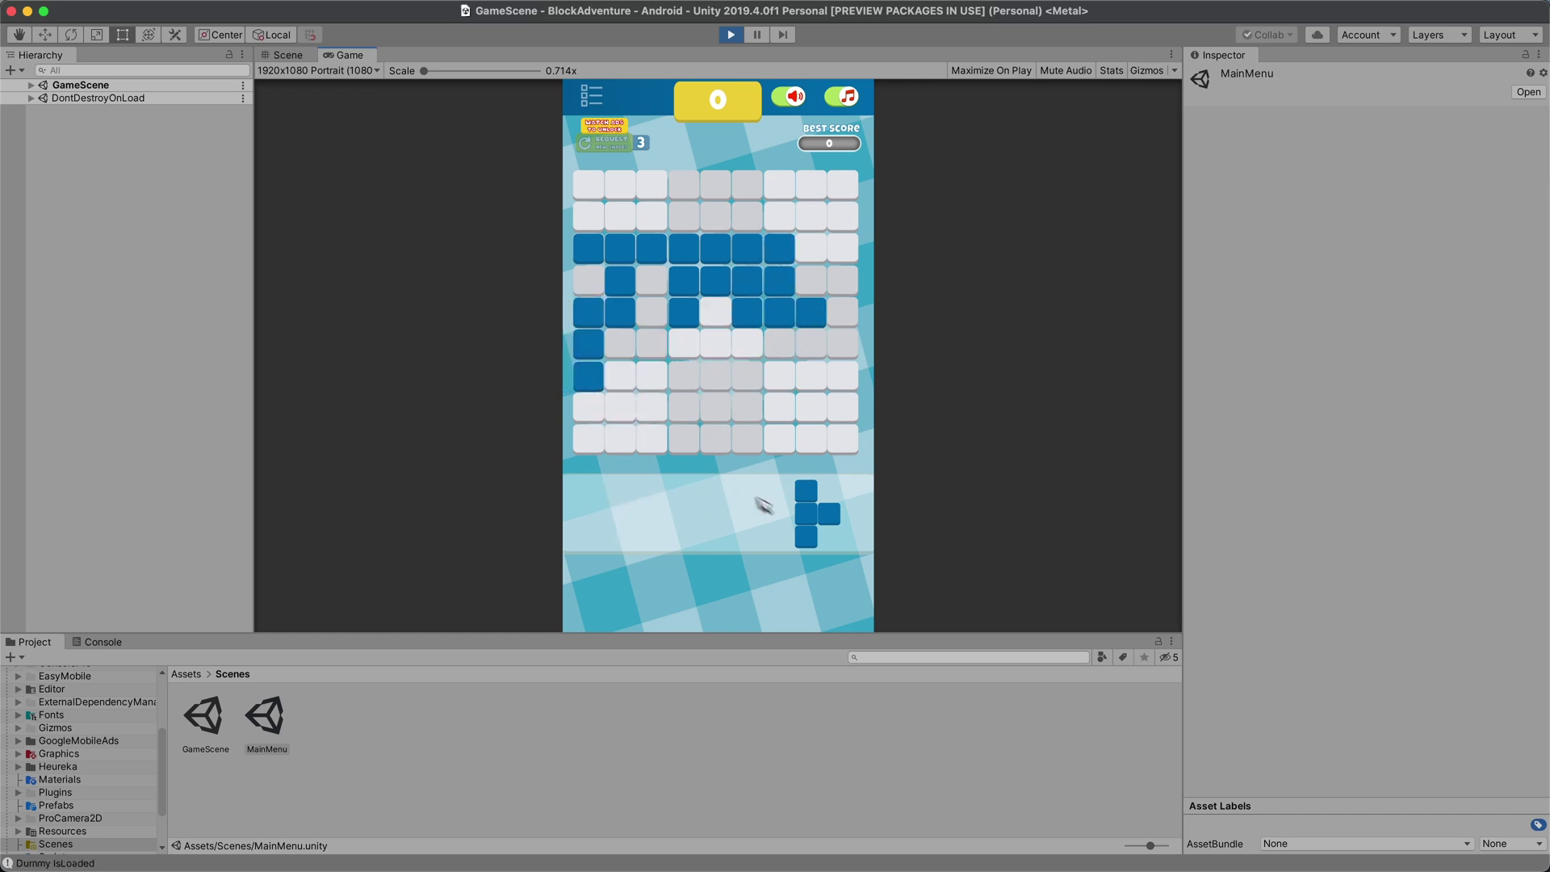
pyautogui.moveTo(781, 517); pyautogui.dragTo(824, 302)
pyautogui.moveTo(710, 515); pyautogui.dragTo(669, 327)
pyautogui.moveTo(796, 476); pyautogui.dragTo(720, 284)
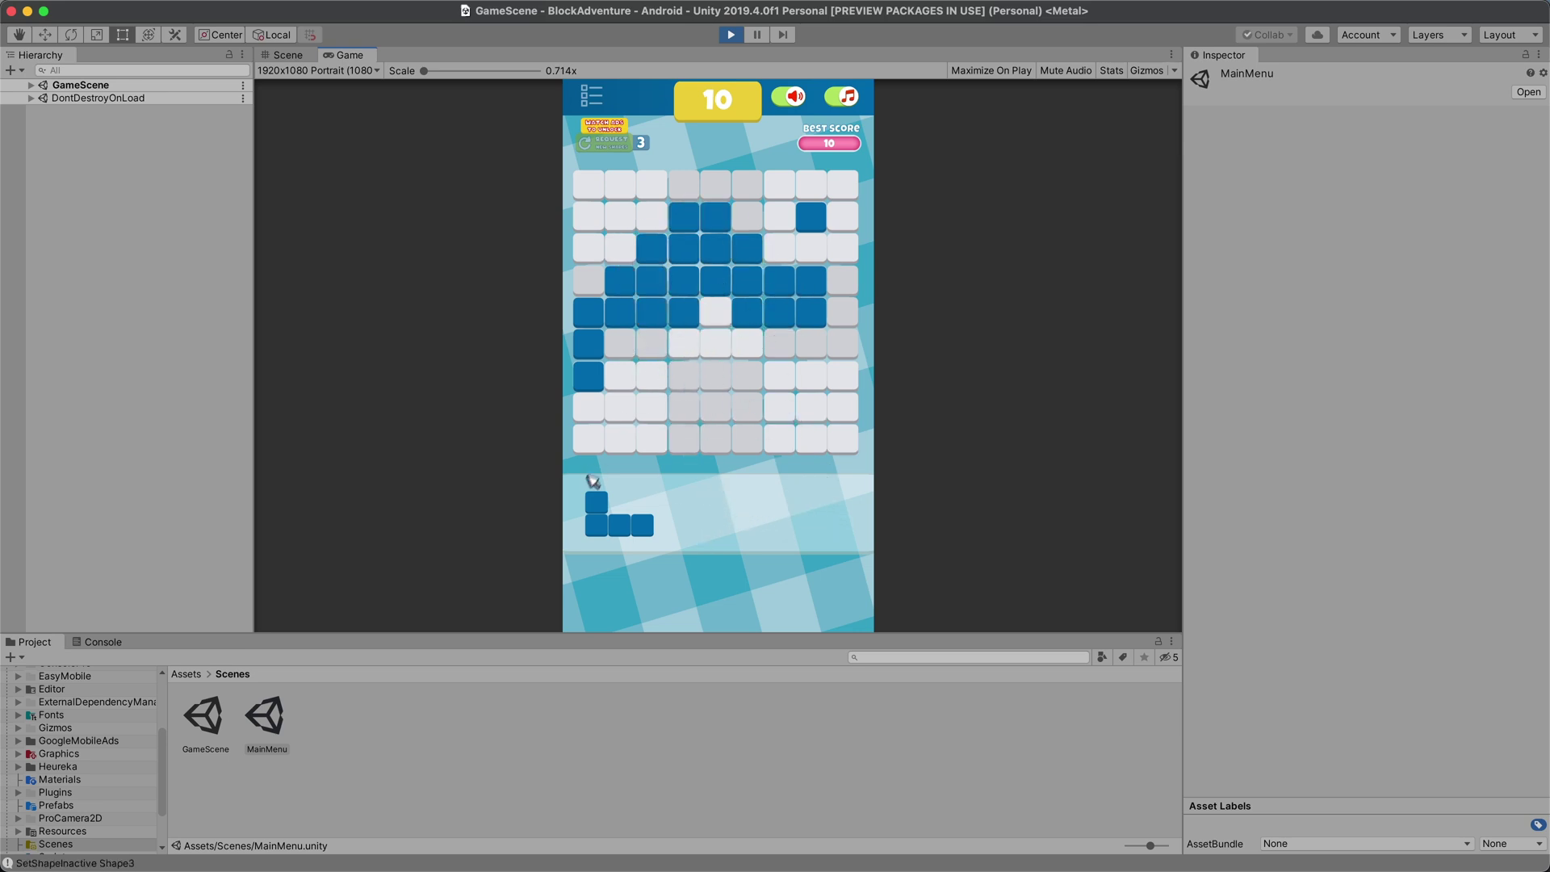
pyautogui.moveTo(587, 490); pyautogui.dragTo(713, 307)
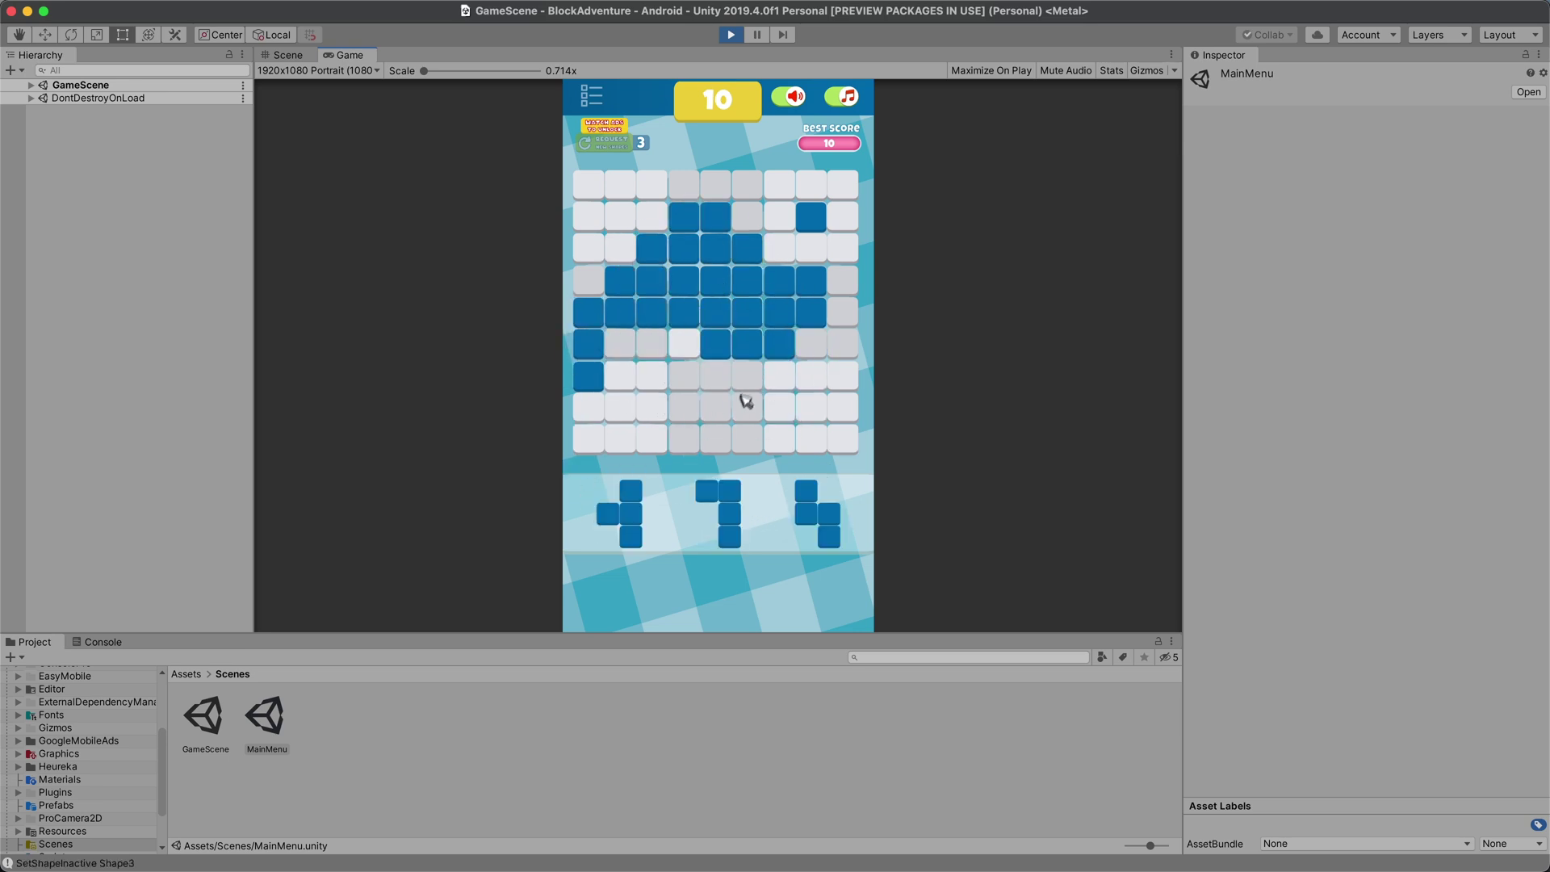
pyautogui.moveTo(729, 514); pyautogui.dragTo(836, 336)
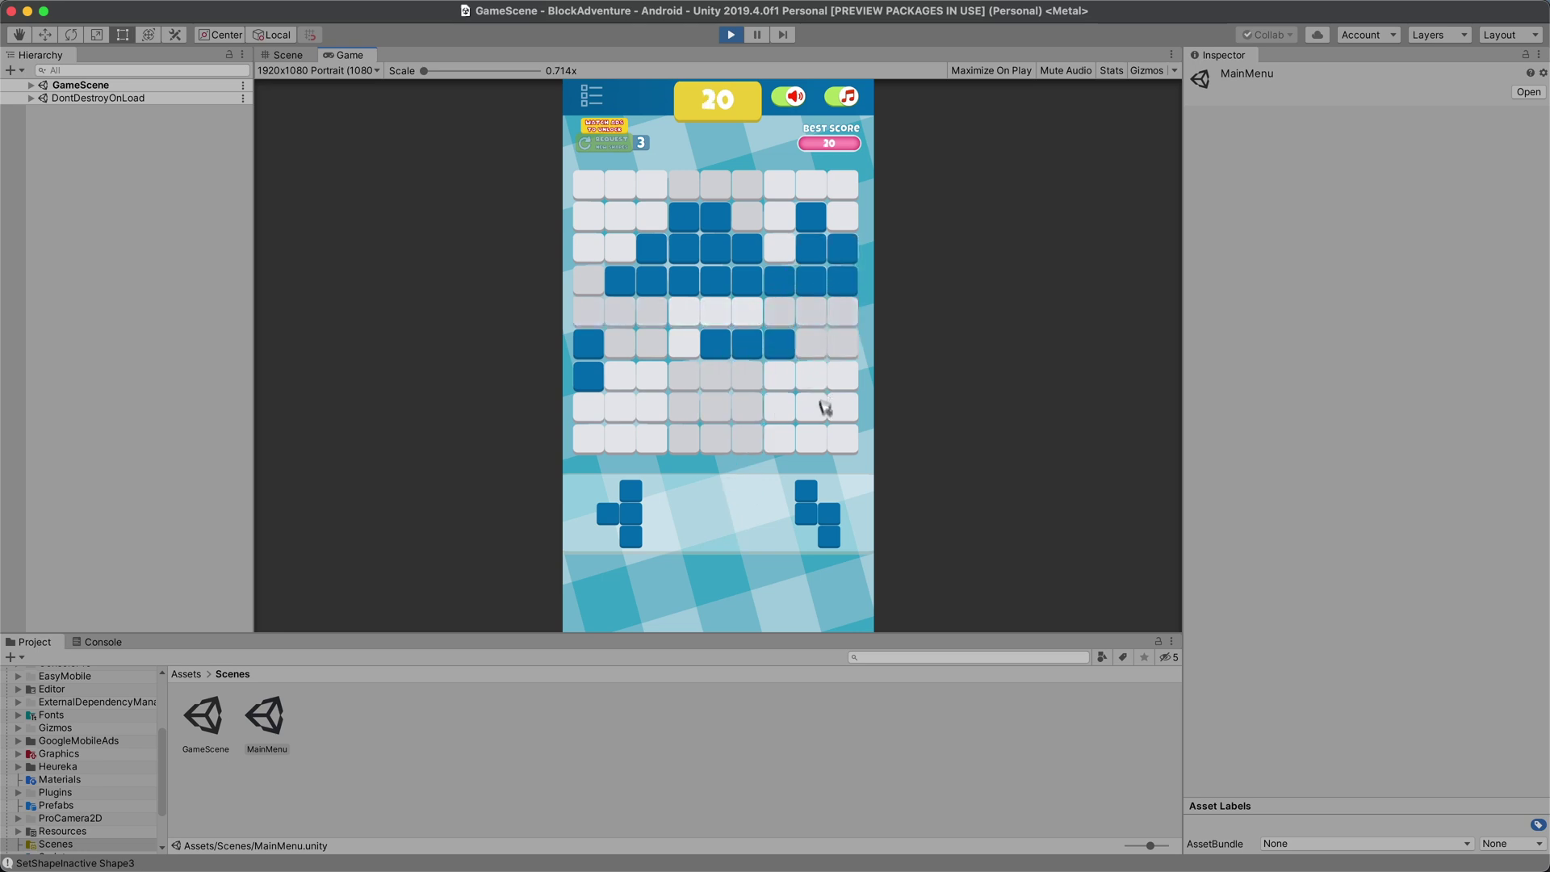
# Fill more grid gaps with T, zigzag, straight and L pieces, reaching a score of 30.
pyautogui.moveTo(819, 513); pyautogui.dragTo(767, 261)
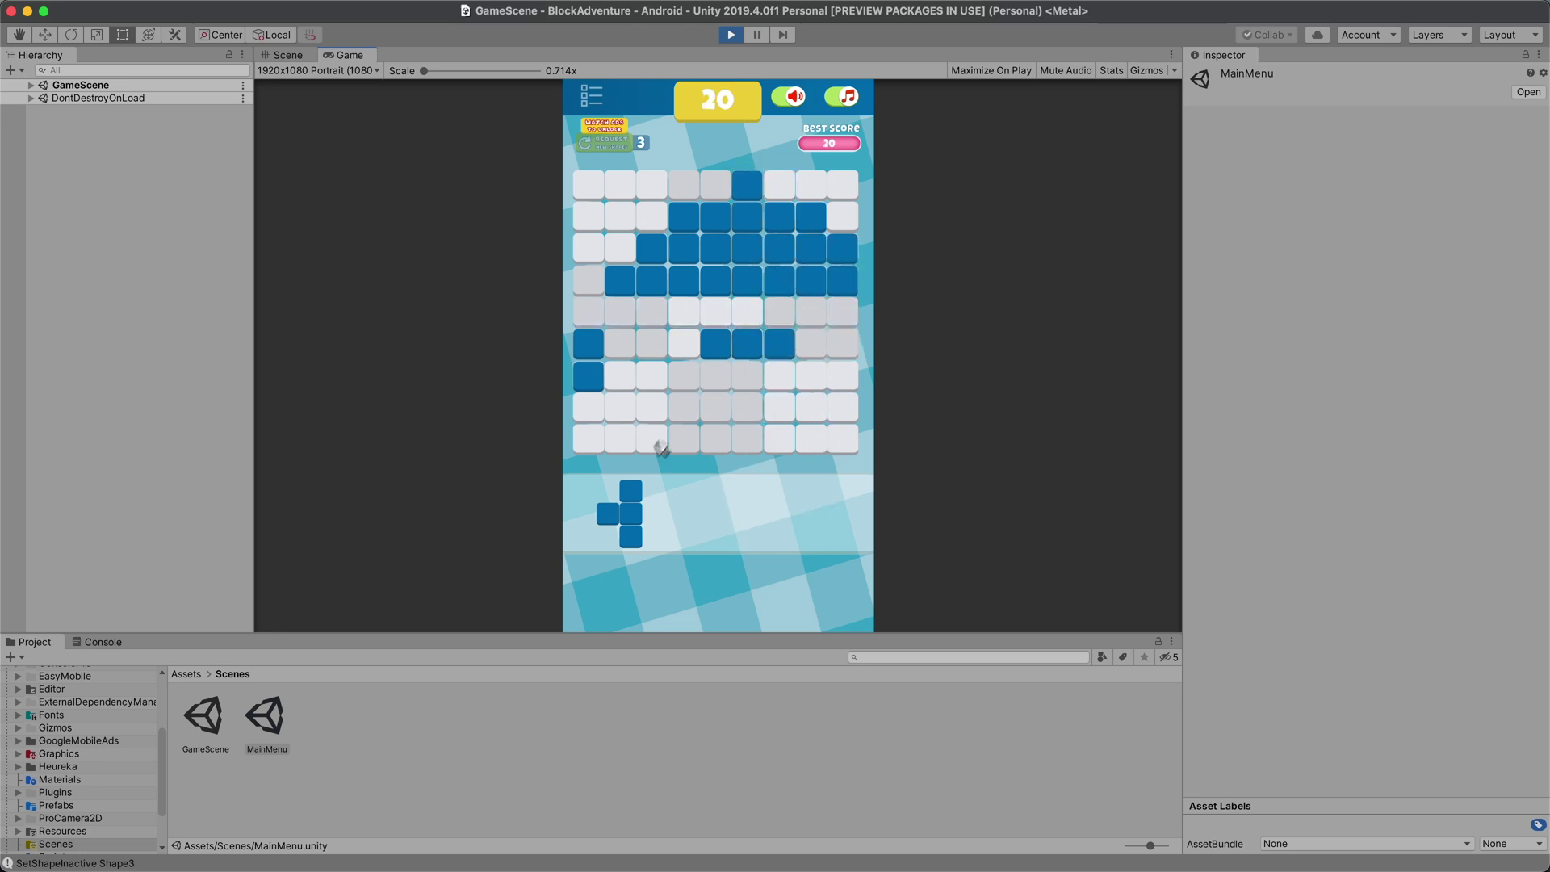
pyautogui.moveTo(641, 476); pyautogui.dragTo(597, 264)
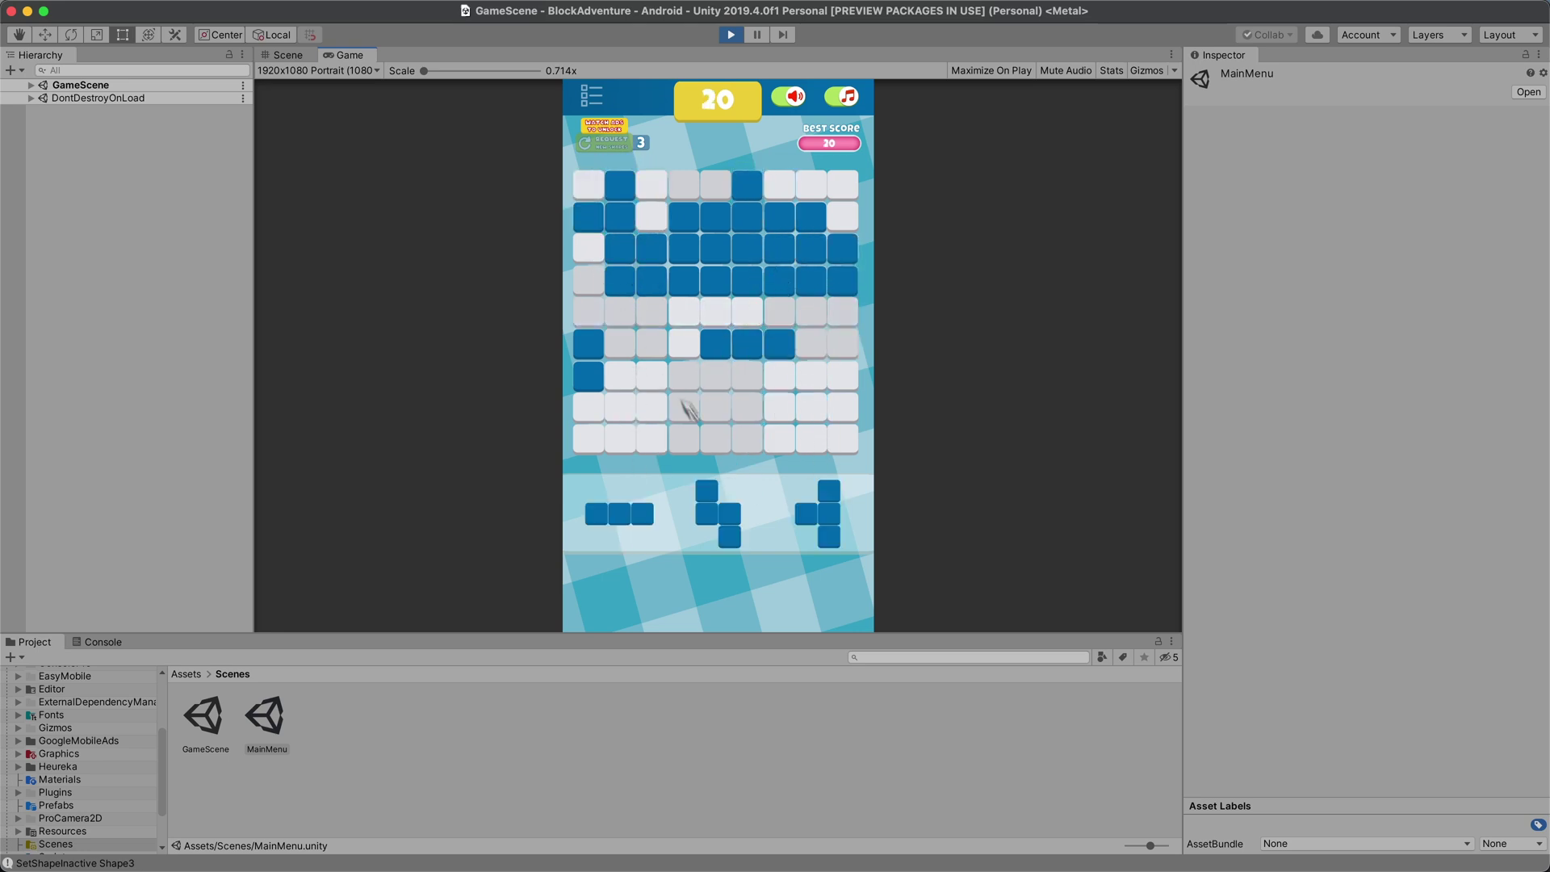
pyautogui.moveTo(645, 519); pyautogui.dragTo(622, 358)
pyautogui.moveTo(837, 500); pyautogui.dragTo(681, 403)
pyautogui.moveTo(684, 479); pyautogui.dragTo(641, 426)
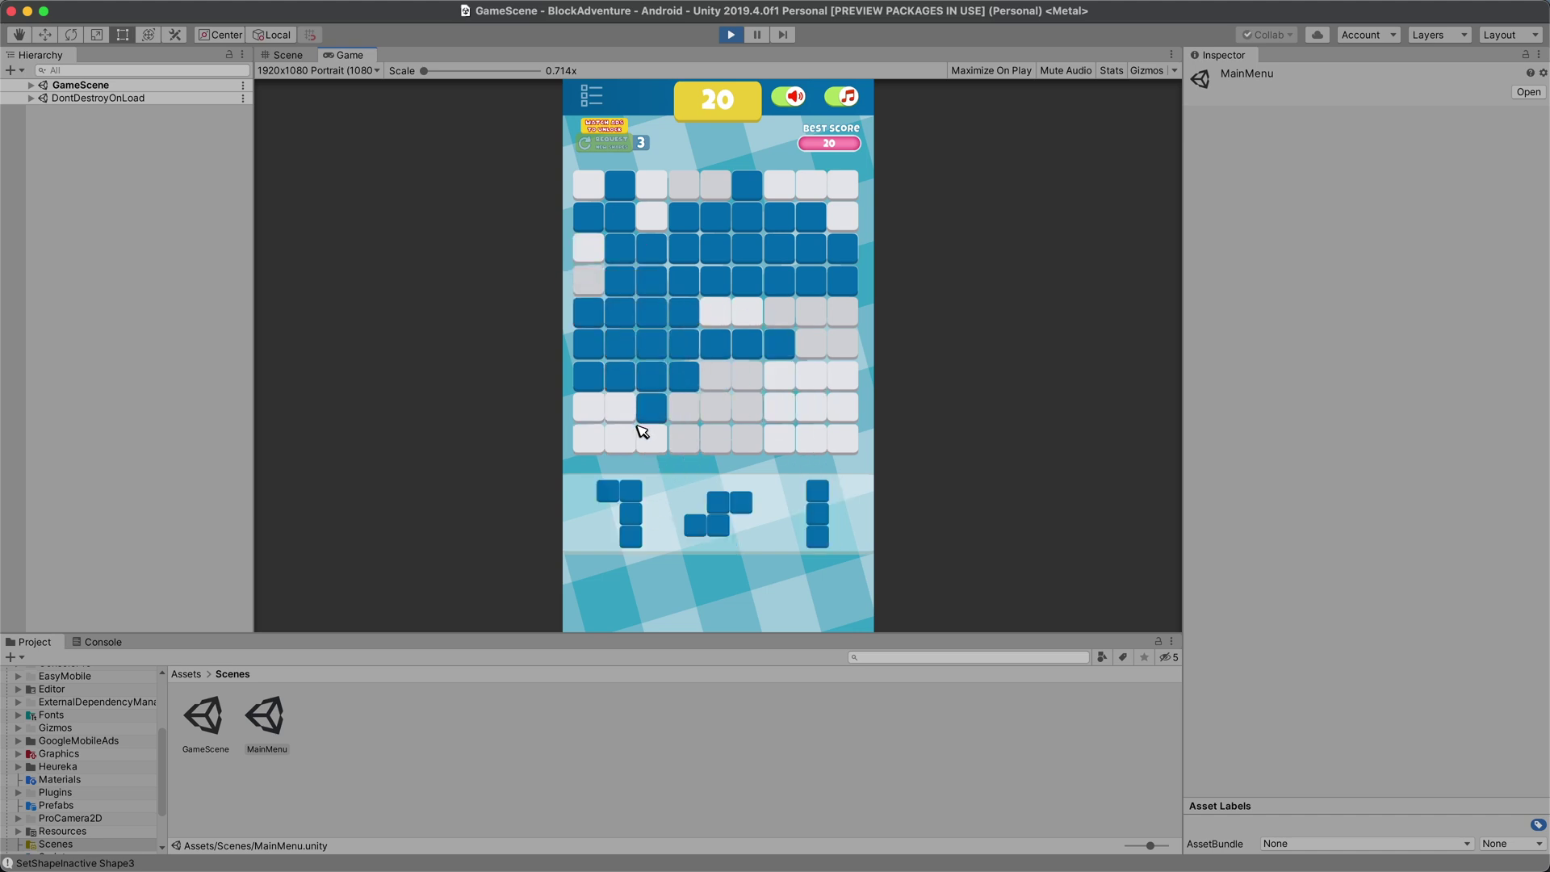
pyautogui.moveTo(708, 517); pyautogui.dragTo(722, 441)
pyautogui.moveTo(817, 513); pyautogui.dragTo(854, 444)
pyautogui.moveTo(616, 532); pyautogui.dragTo(799, 394)
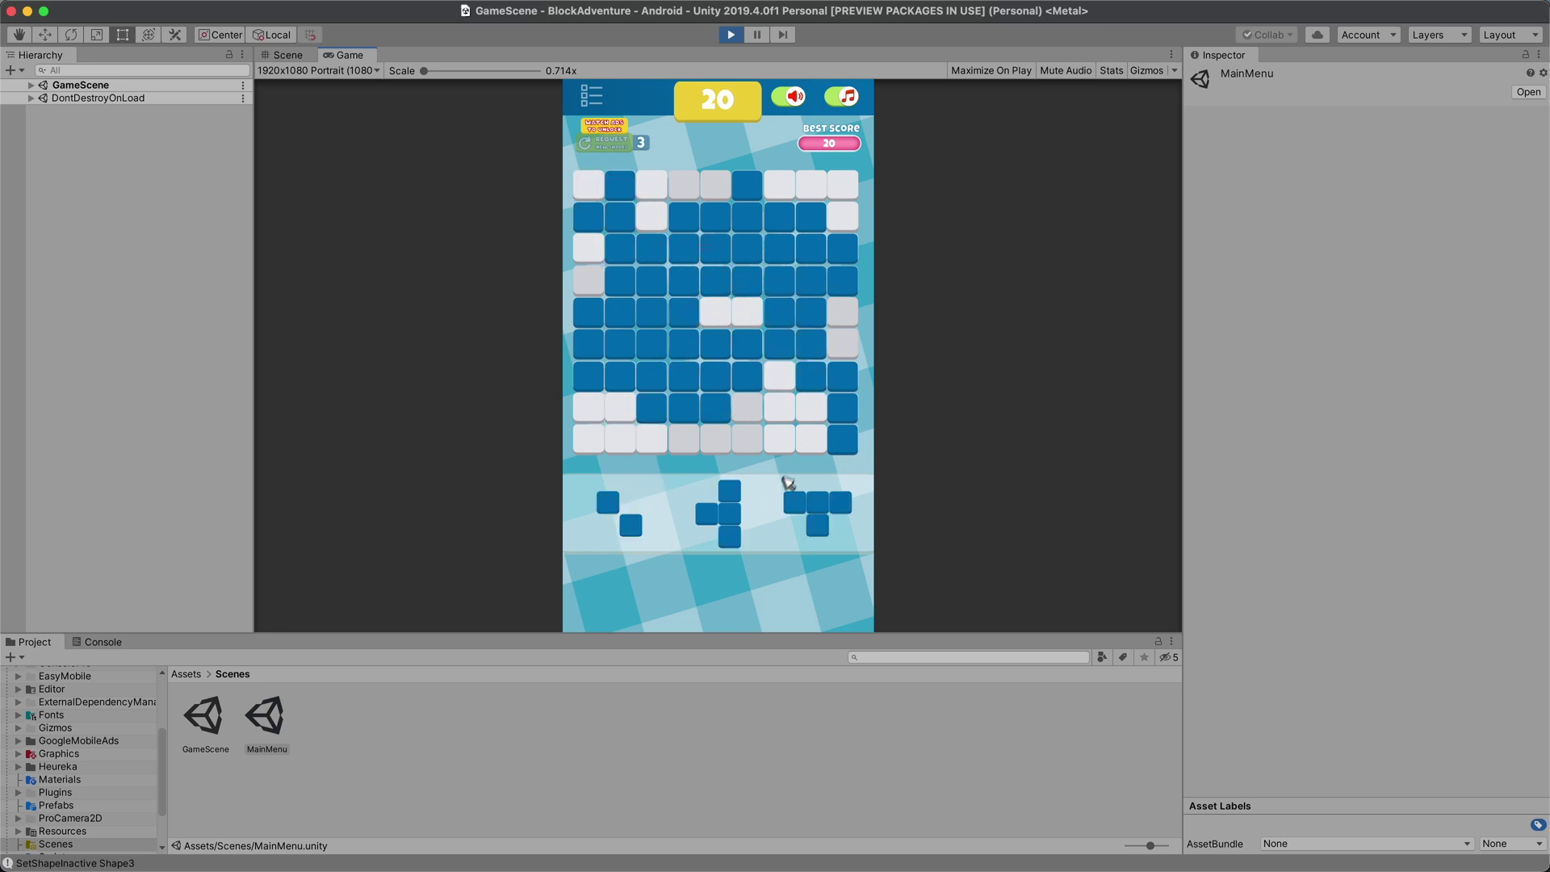
pyautogui.moveTo(727, 513); pyautogui.dragTo(777, 461)
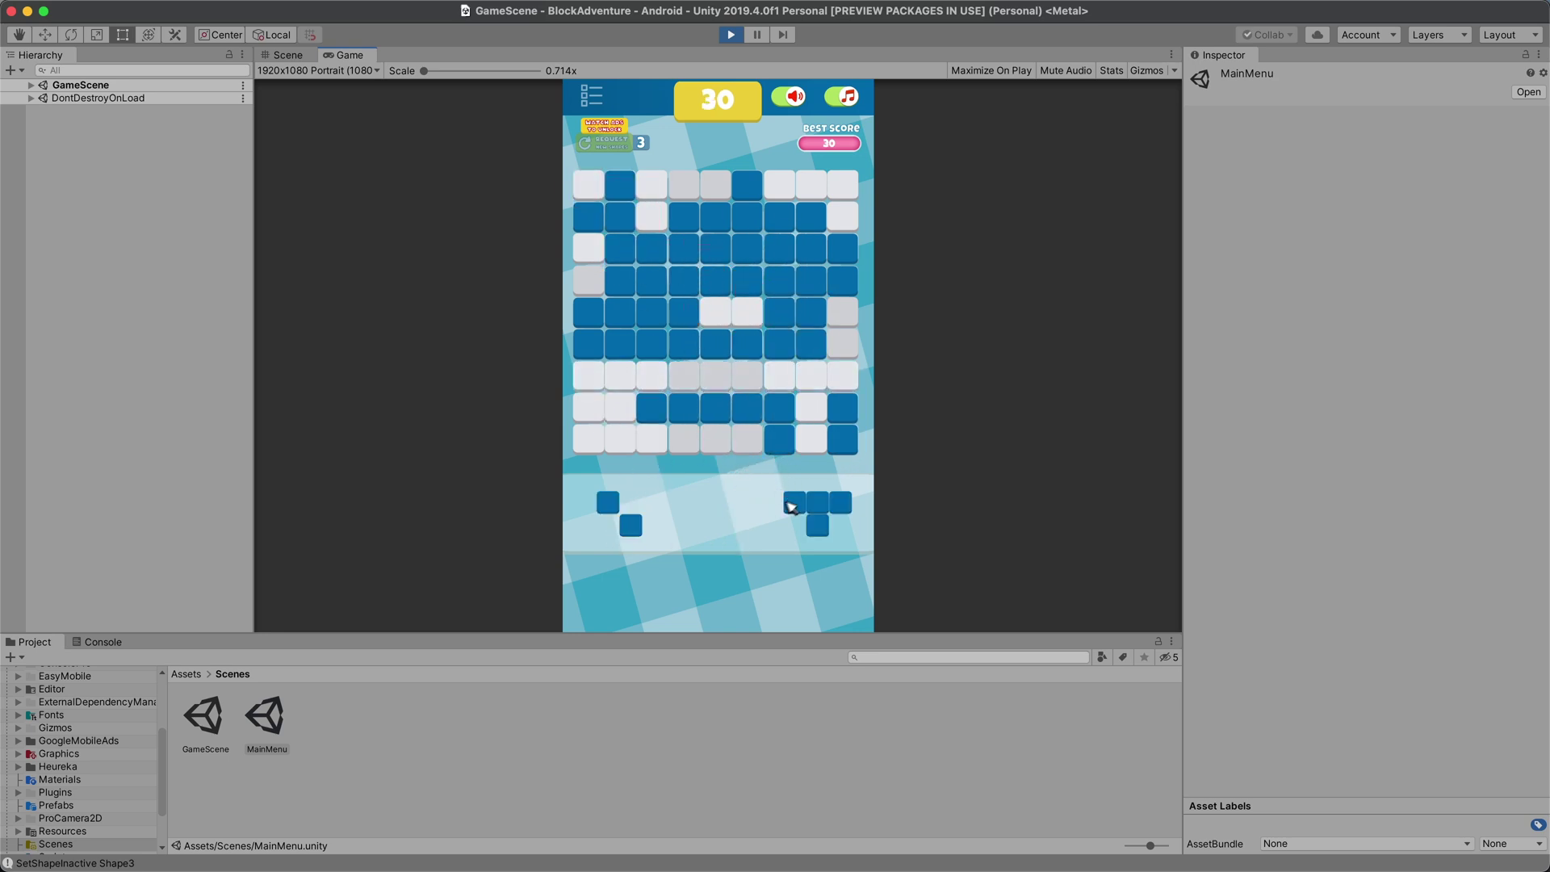
# Place pieces to clear row 2, then column 2 and row 3.
pyautogui.moveTo(608, 505); pyautogui.dragTo(832, 248)
pyautogui.moveTo(819, 500); pyautogui.dragTo(821, 442)
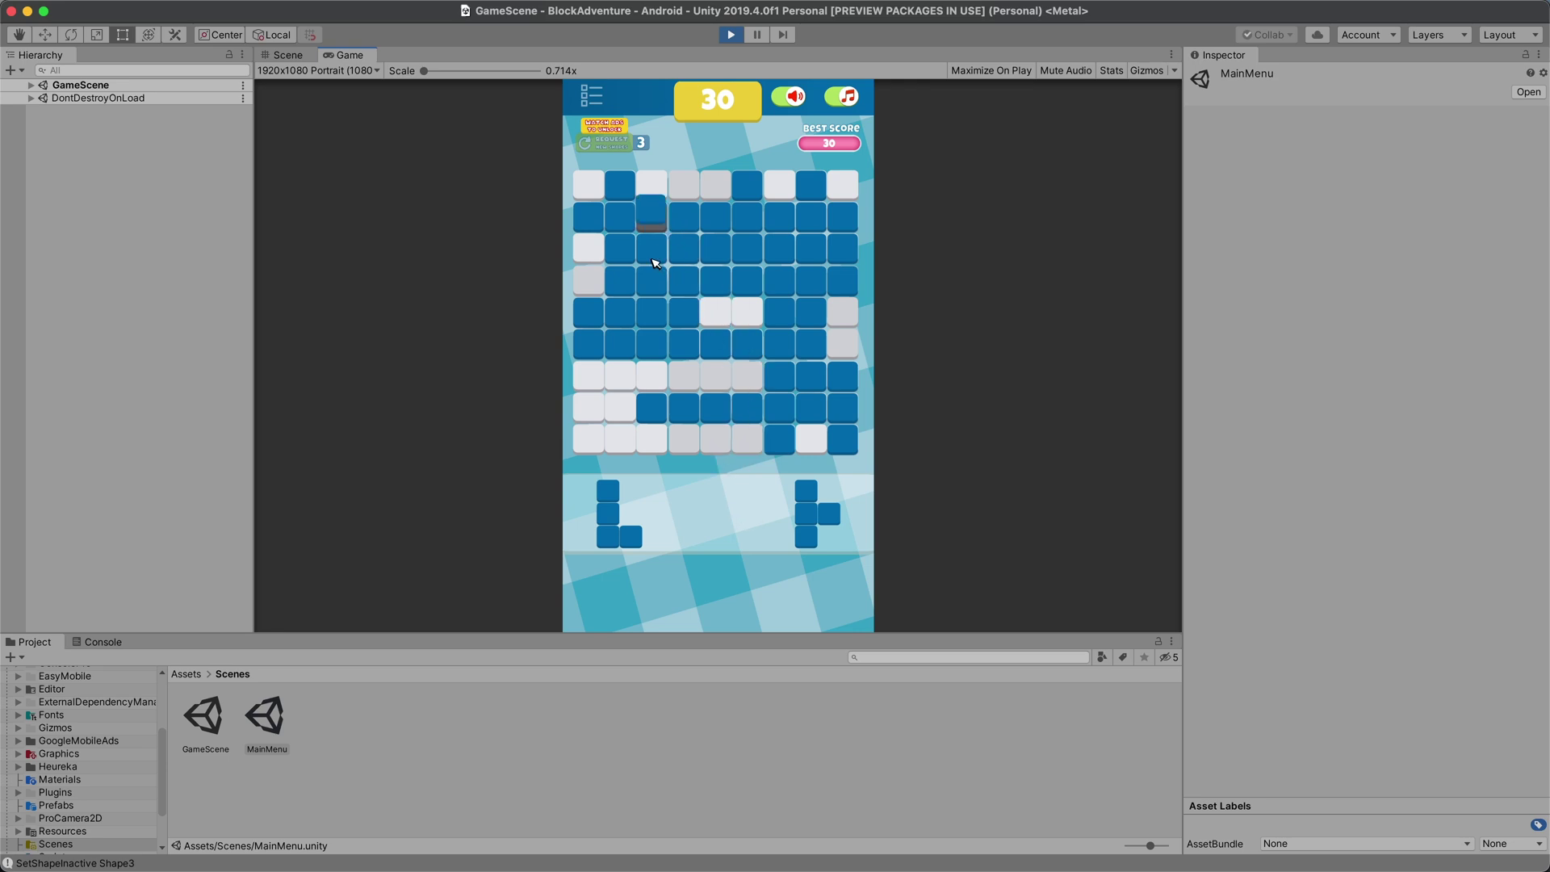
pyautogui.moveTo(654, 275); pyautogui.dragTo(655, 275)
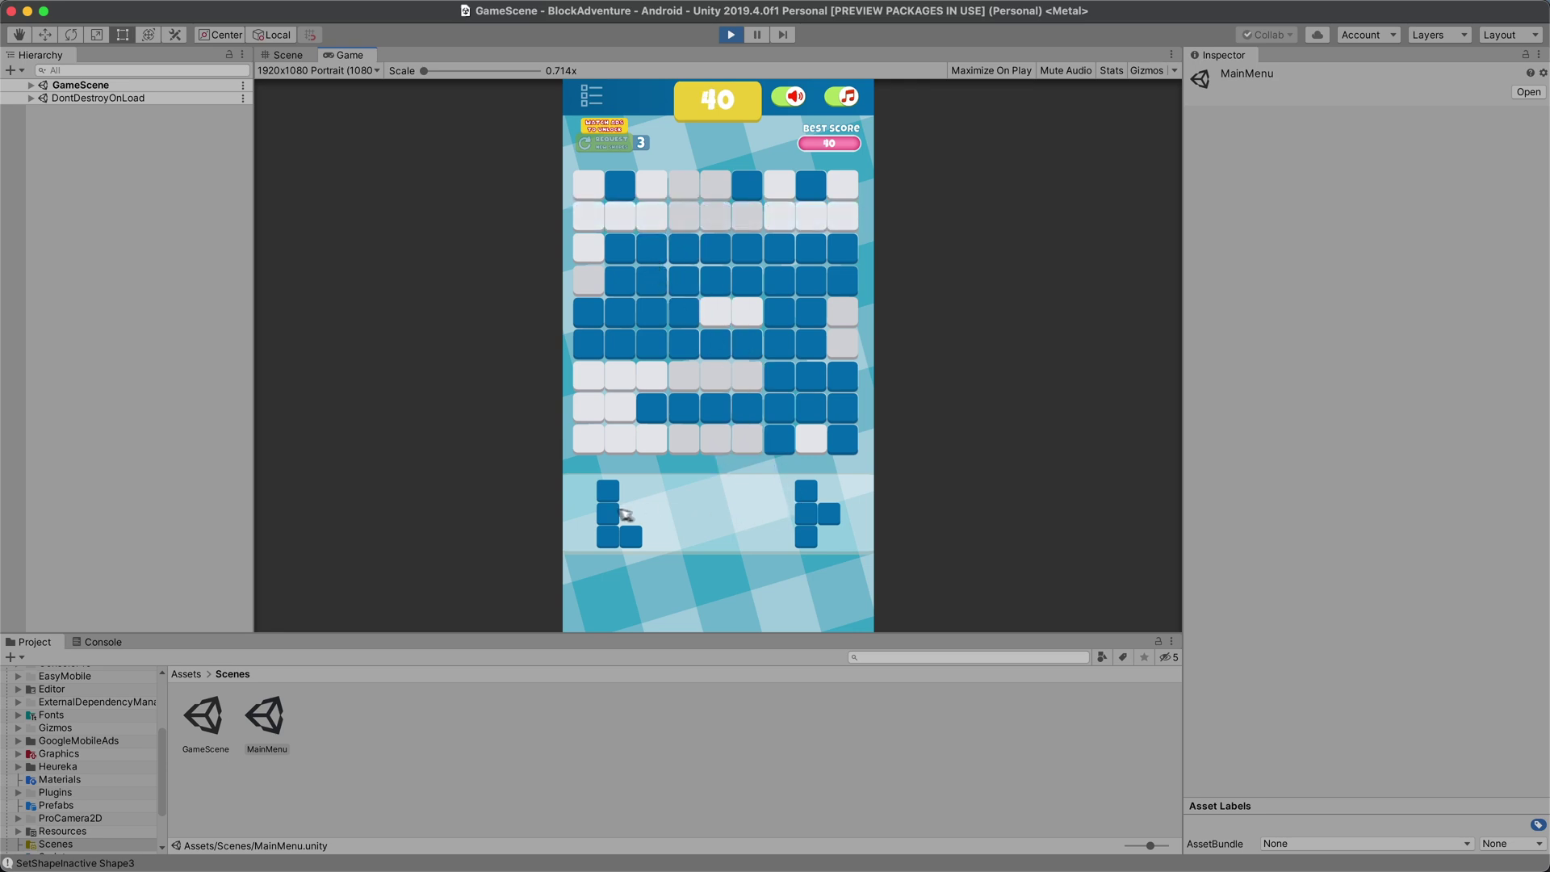
pyautogui.moveTo(614, 516); pyautogui.dragTo(630, 467)
pyautogui.moveTo(807, 517); pyautogui.dragTo(608, 279)
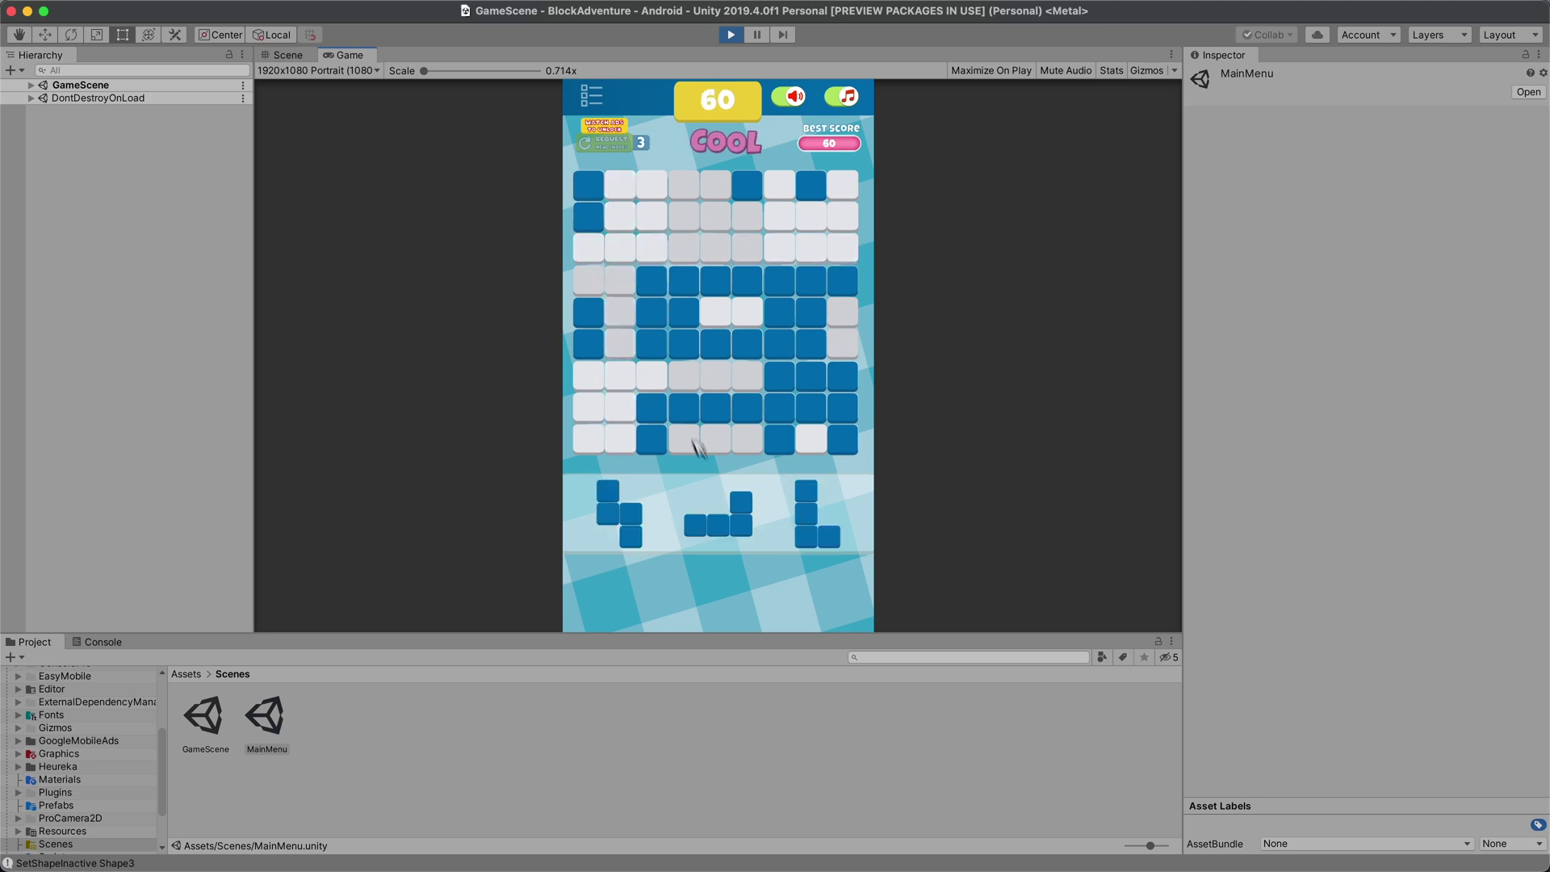
pyautogui.moveTo(714, 517); pyautogui.dragTo(806, 250)
pyautogui.moveTo(815, 494); pyautogui.dragTo(636, 413)
pyautogui.moveTo(636, 492); pyautogui.dragTo(735, 276)
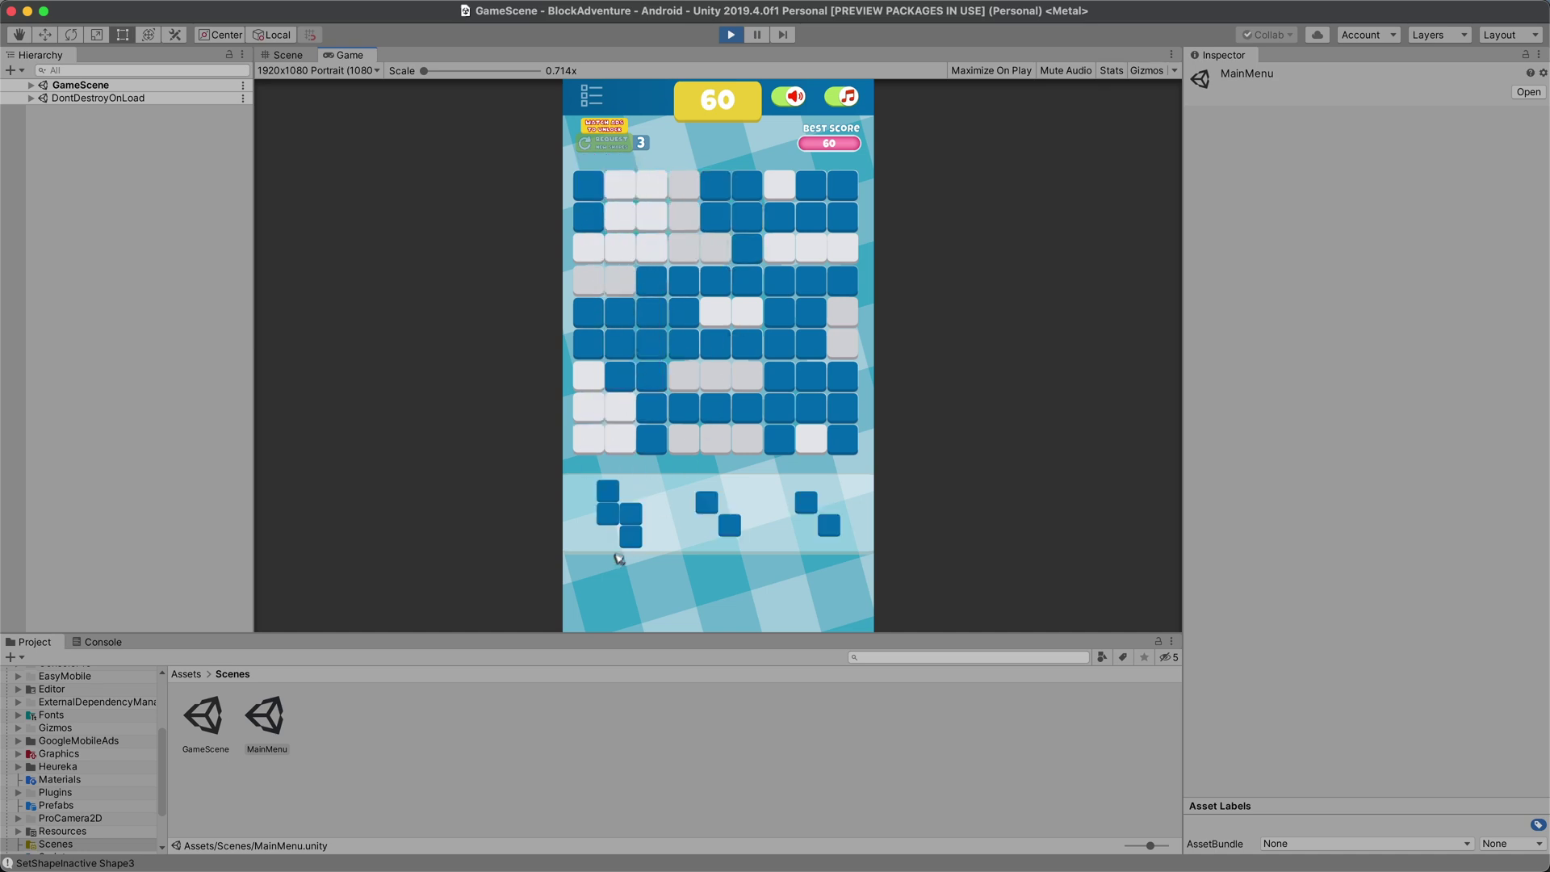
# Drop S, diagonal and other pieces to clear further rows, pushing the score to 110.
pyautogui.moveTo(621, 552); pyautogui.dragTo(666, 262)
pyautogui.moveTo(723, 513); pyautogui.dragTo(604, 439)
pyautogui.moveTo(817, 513); pyautogui.dragTo(610, 468)
pyautogui.moveTo(709, 502); pyautogui.dragTo(644, 315)
pyautogui.moveTo(640, 476); pyautogui.dragTo(666, 445)
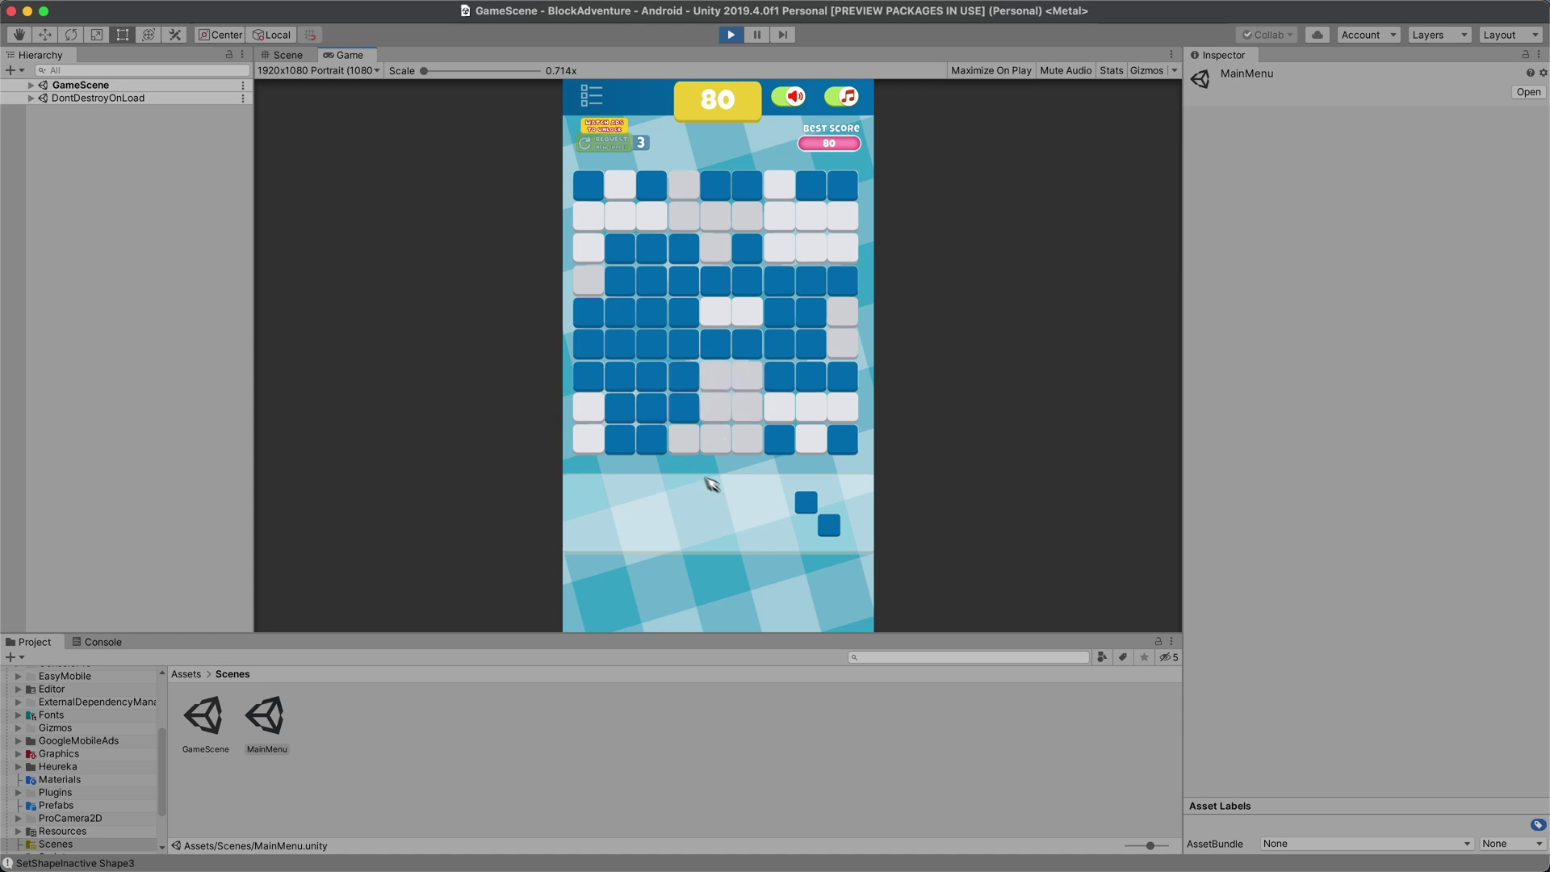
pyautogui.moveTo(807, 513); pyautogui.dragTo(813, 511)
pyautogui.moveTo(708, 406); pyautogui.dragTo(795, 261)
pyautogui.moveTo(816, 488); pyautogui.dragTo(701, 261)
pyautogui.moveTo(624, 497); pyautogui.dragTo(707, 464)
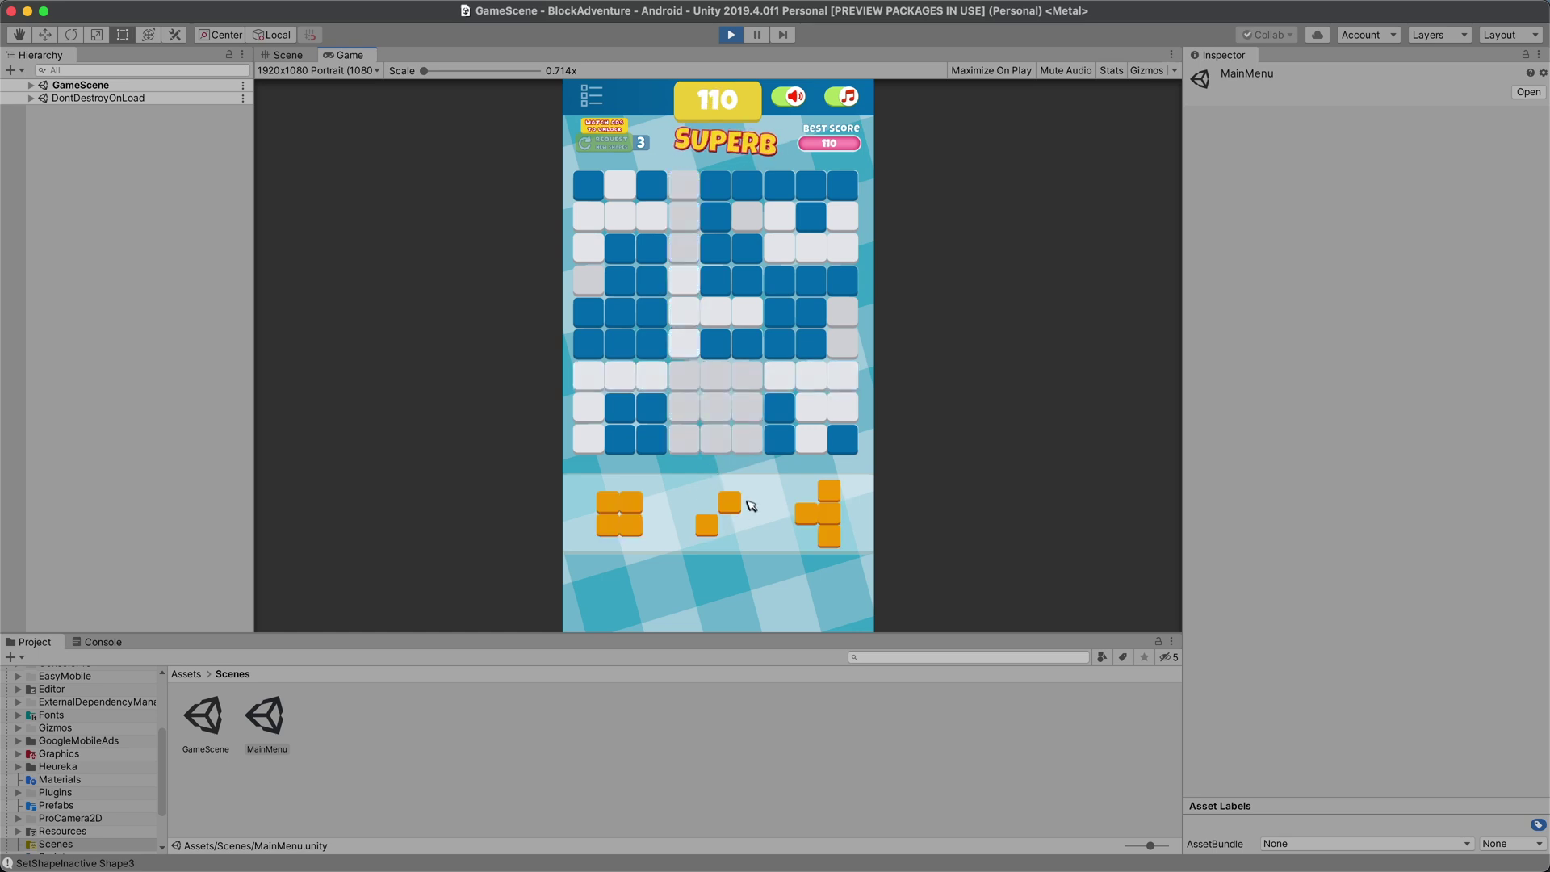
# Place the orange 2x2 squares, T-piece and single block, then drop the L-piece left to clear three rows.
pyautogui.moveTo(730, 503); pyautogui.dragTo(695, 407)
pyautogui.moveTo(619, 514); pyautogui.dragTo(670, 273)
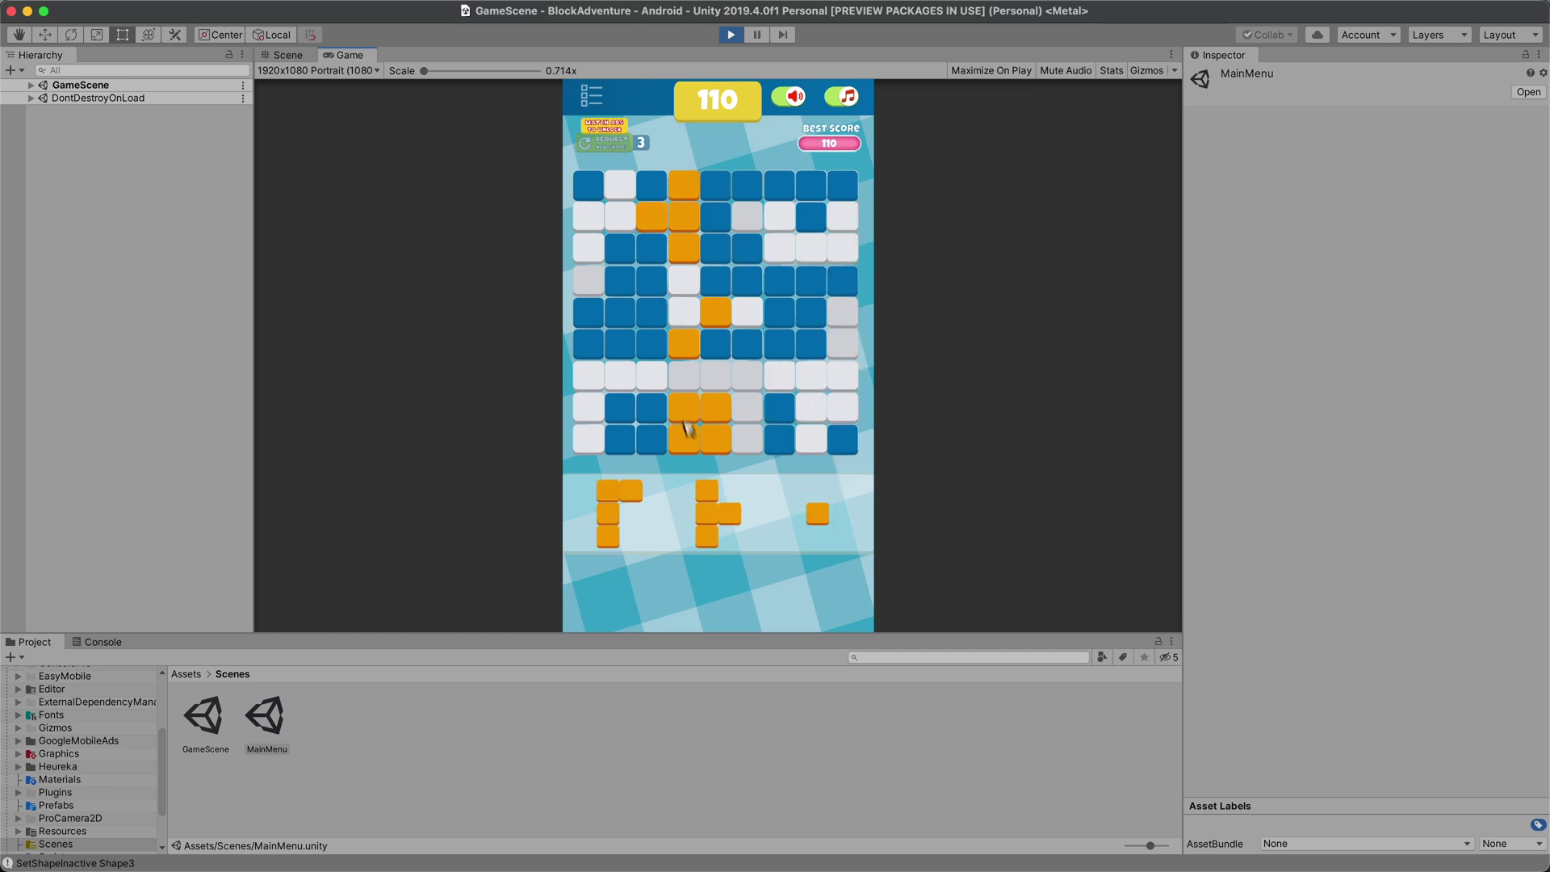
pyautogui.moveTo(702, 502); pyautogui.dragTo(827, 457)
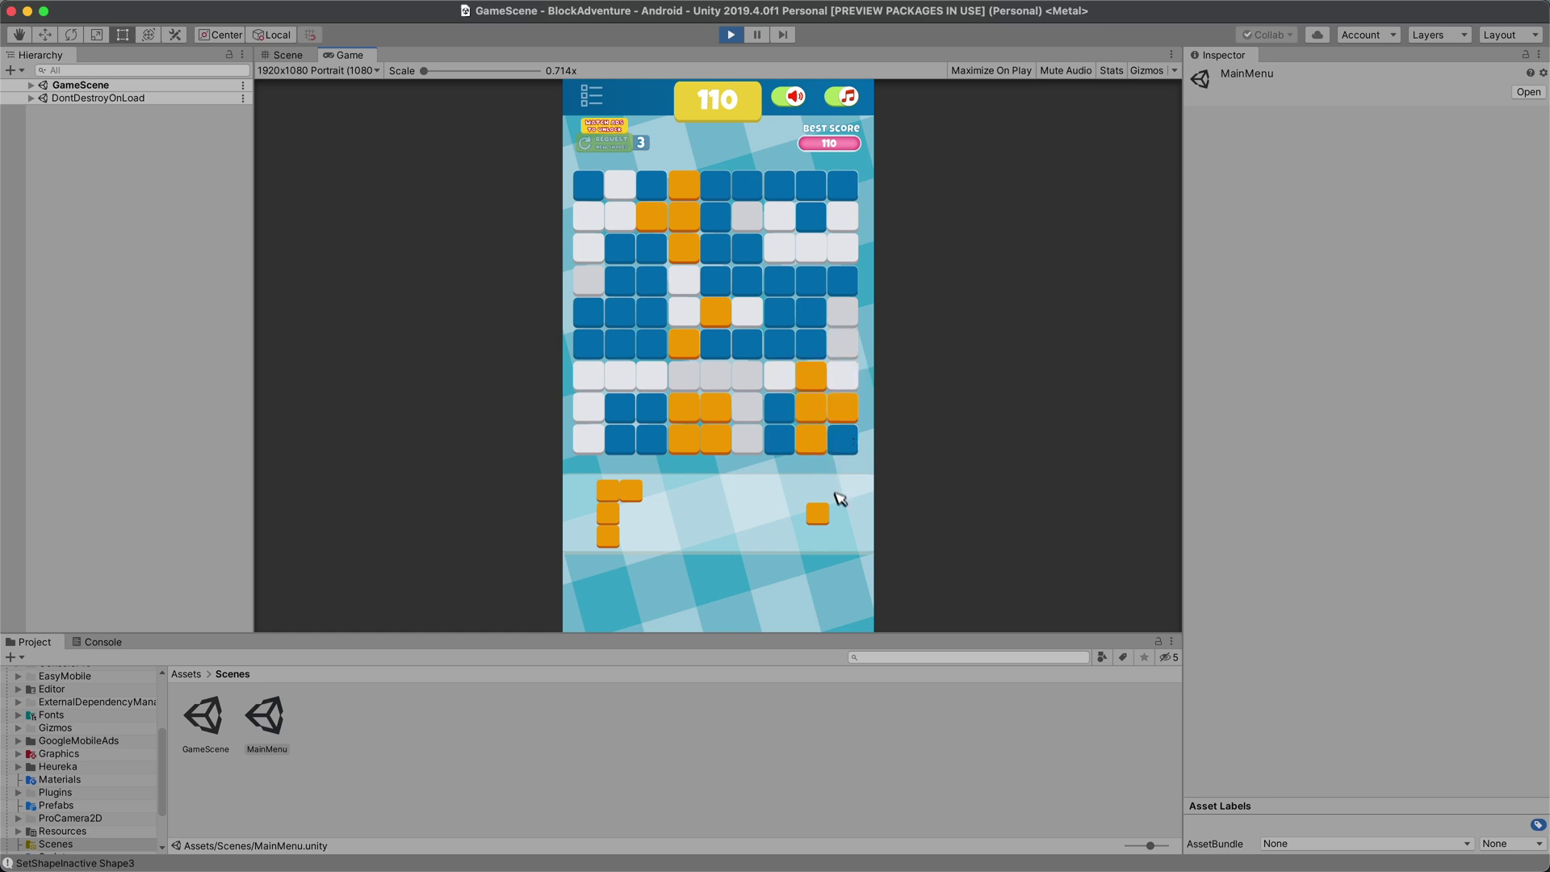
pyautogui.moveTo(790, 279); pyautogui.dragTo(622, 234)
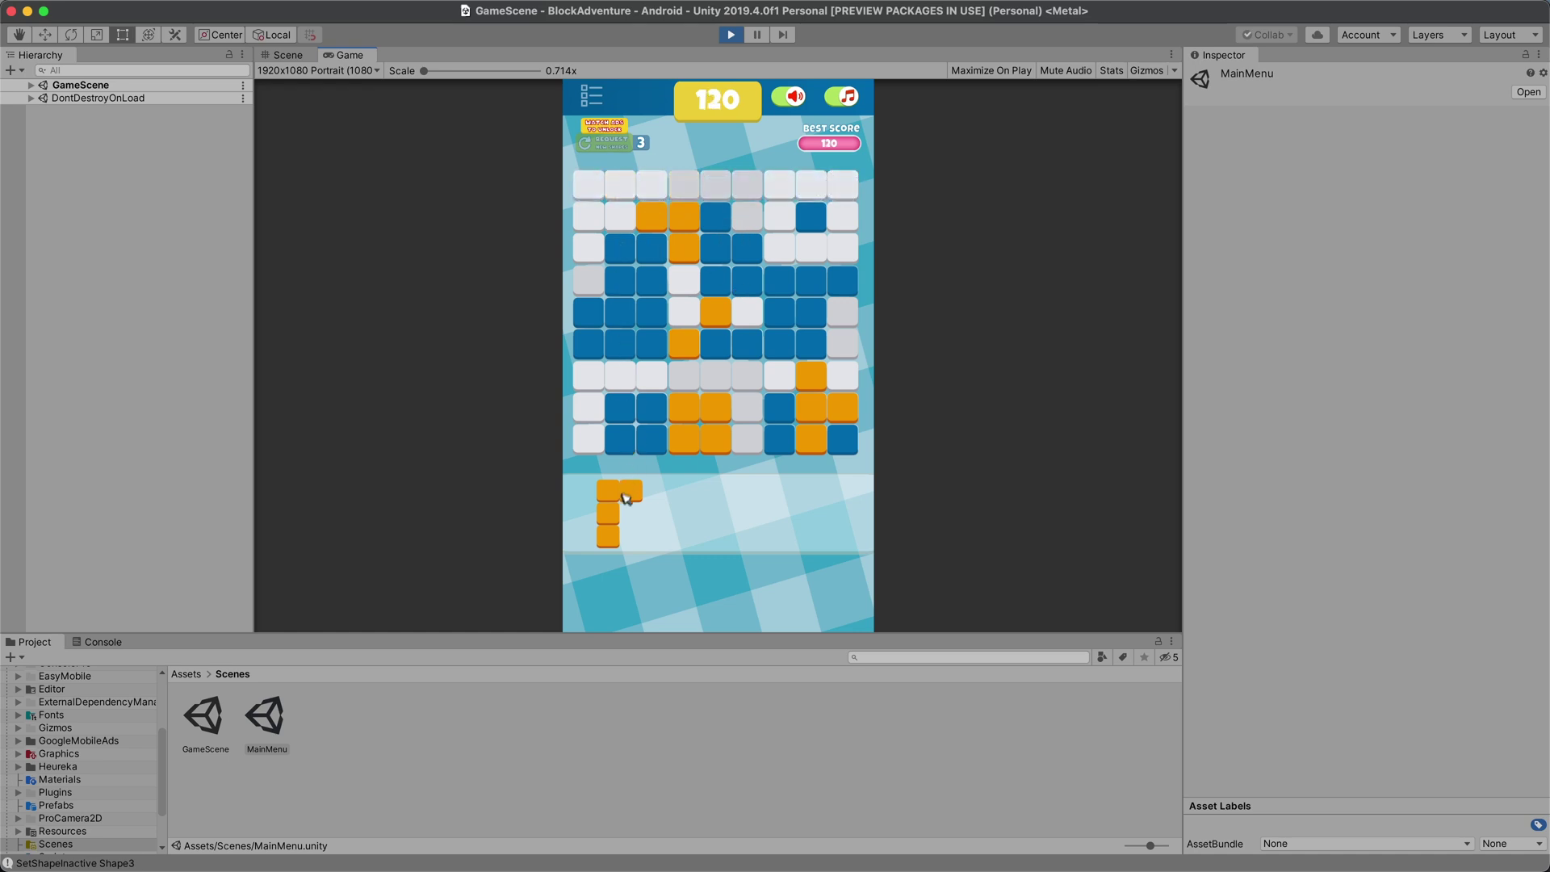
pyautogui.moveTo(624, 506); pyautogui.dragTo(617, 274)
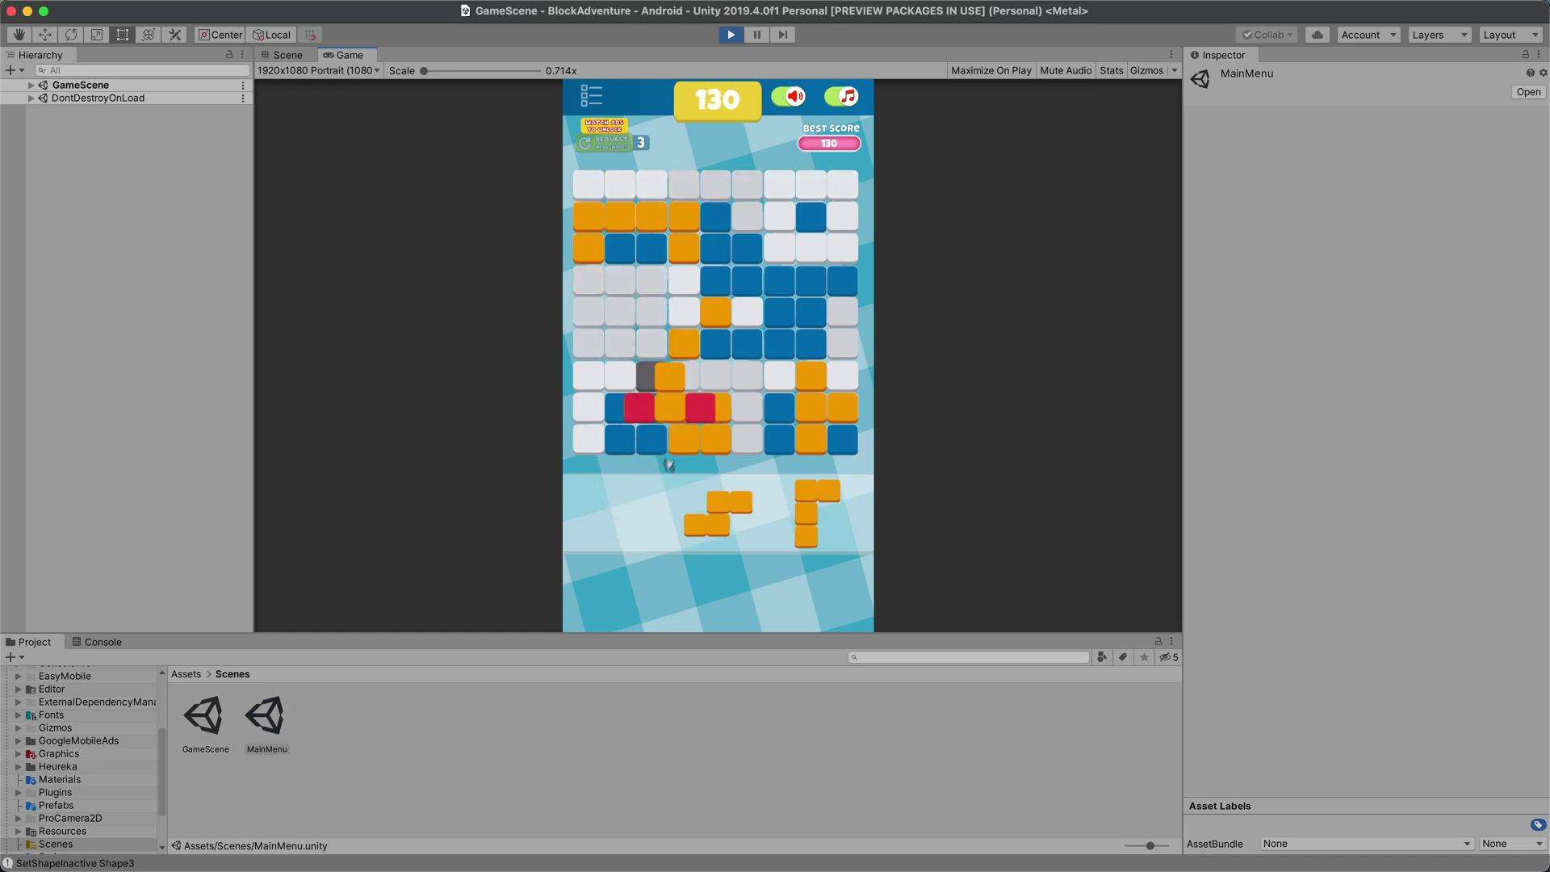